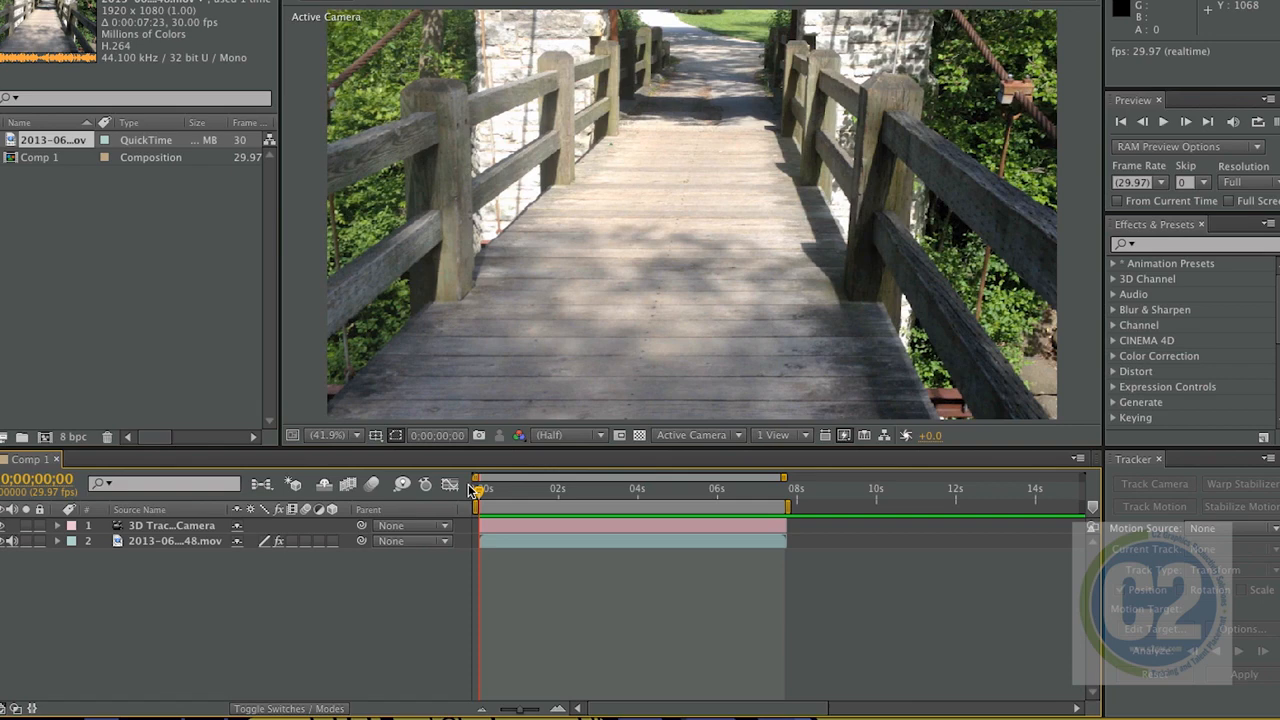
Track the camera on the bridge footage layer and set the ground plane and origin from the walkway track points at 0;00;05;18
{"action": "right_click", "coordinate": [148, 541]}
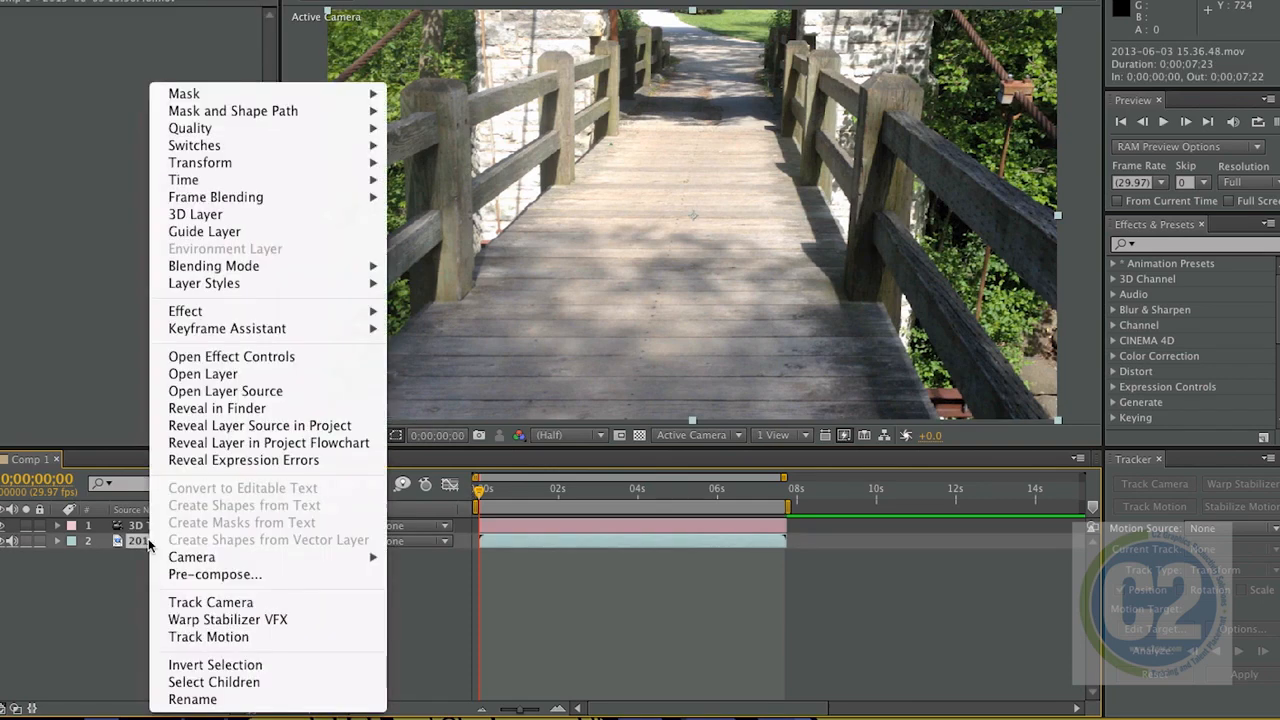
{"action": "left_click", "coordinate": [214, 602]}
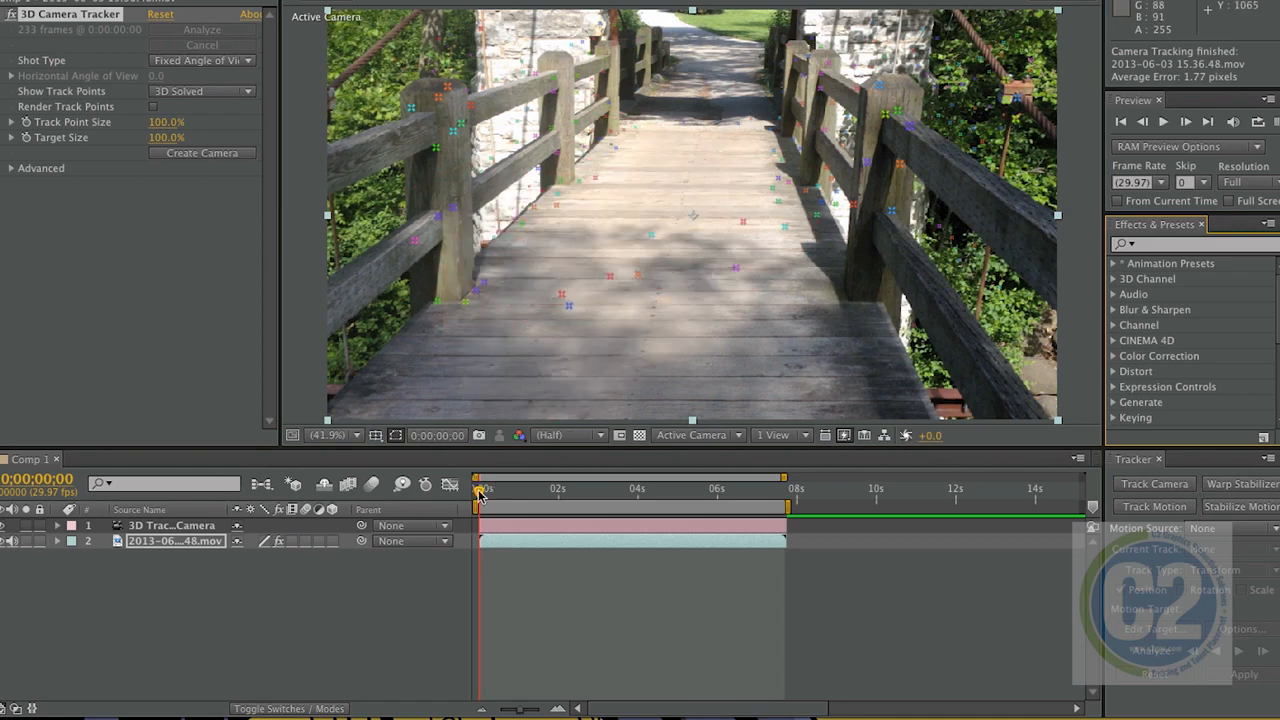
{"action": "left_click_drag", "start_coordinate": [479, 493], "coordinate": [703, 486]}
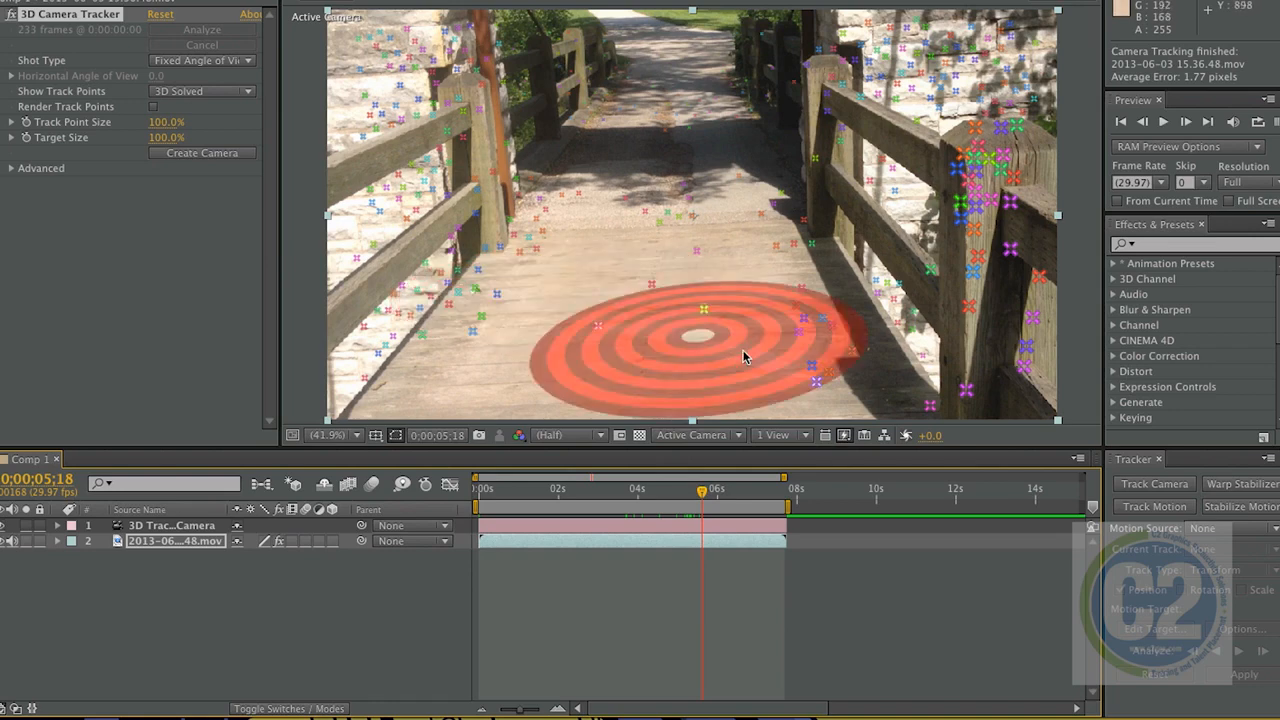
{"action": "mouse_move", "coordinate": [742, 358]}
{"action": "left_mouse_down"}
{"action": "mouse_move", "coordinate": [521, 376]}
{"action": "mouse_move", "coordinate": [495, 292]}
{"action": "mouse_move", "coordinate": [498, 242]}
{"action": "mouse_move", "coordinate": [607, 209]}
{"action": "mouse_move", "coordinate": [695, 203]}
{"action": "mouse_move", "coordinate": [793, 232]}
{"action": "mouse_move", "coordinate": [810, 345]}
{"action": "left_mouse_up"}
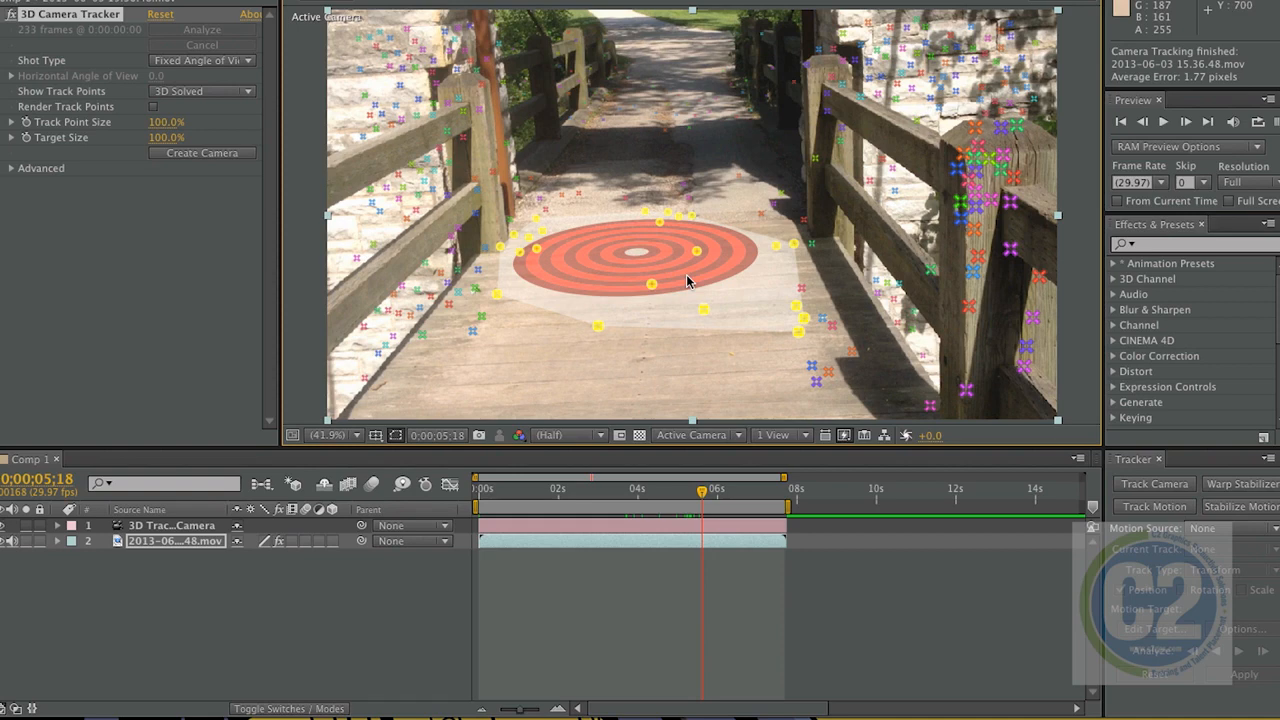
{"action": "right_click", "coordinate": [687, 282]}
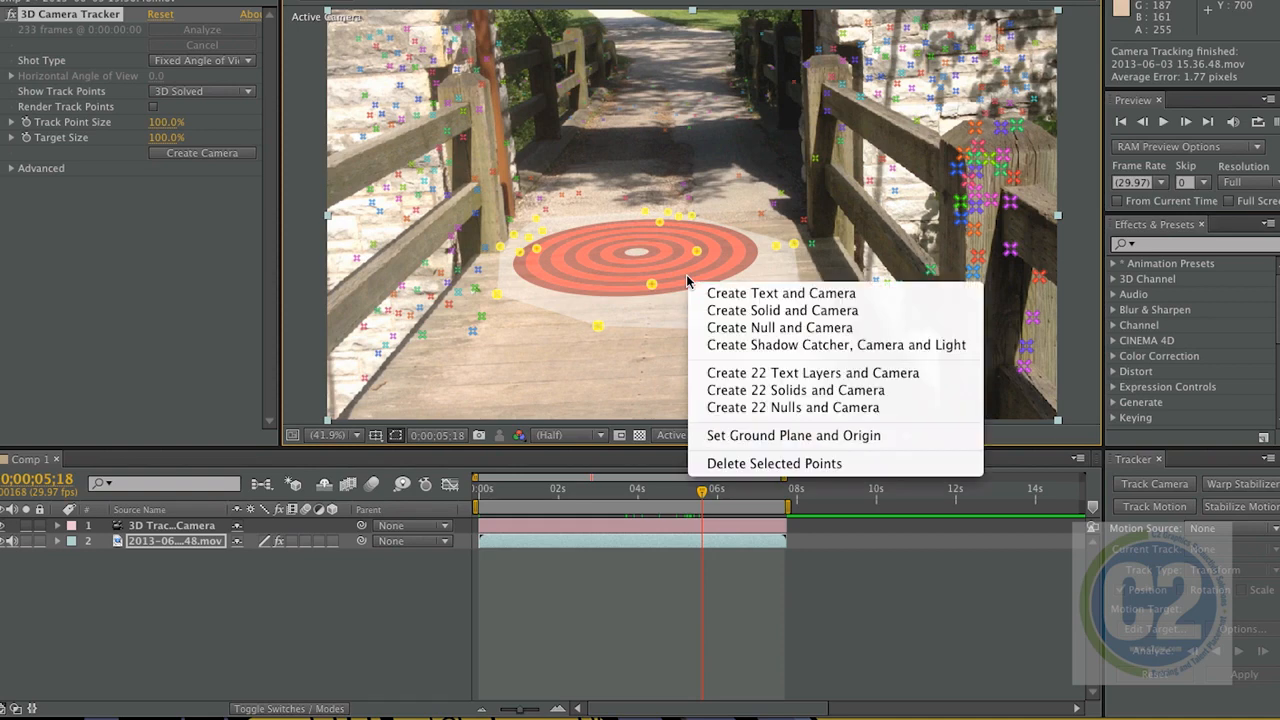
{"action": "left_click", "coordinate": [806, 444]}
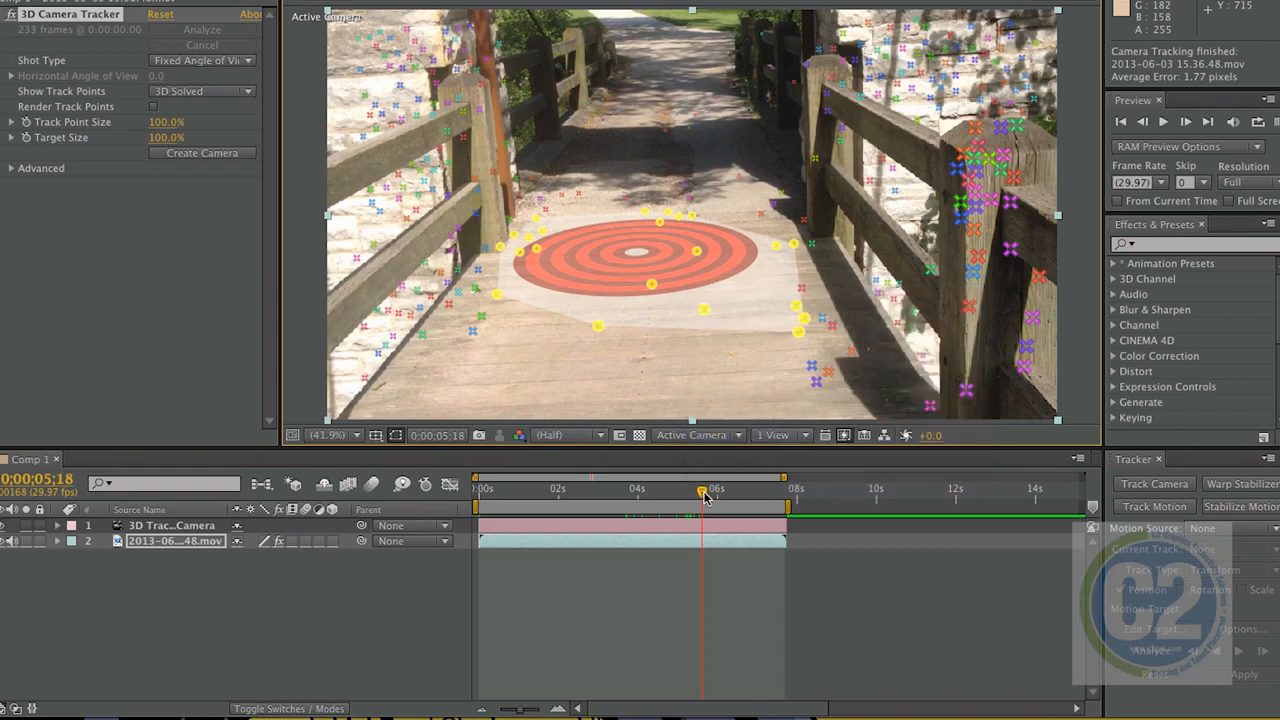
Create a solid and camera from the track points on the left stone pillar at 0;00;01;19
{"action": "left_click_drag", "start_coordinate": [703, 497], "coordinate": [544, 490]}
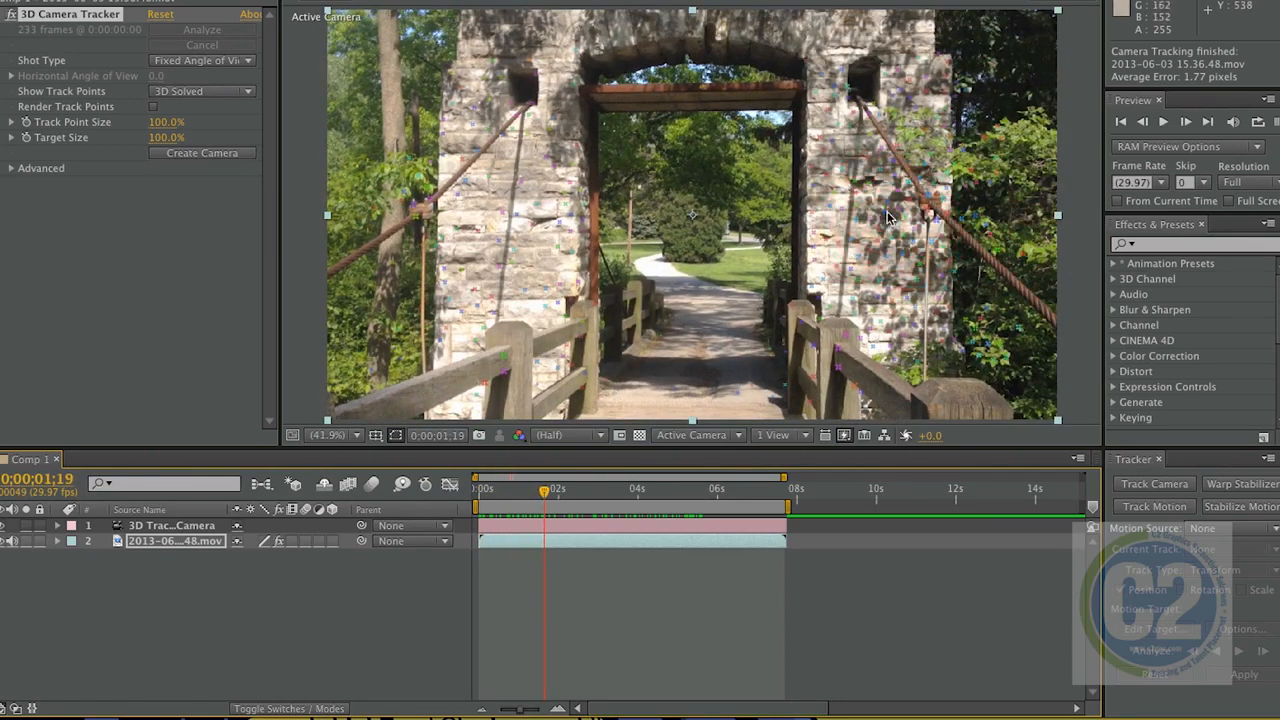
{"action": "left_click", "coordinate": [515, 187]}
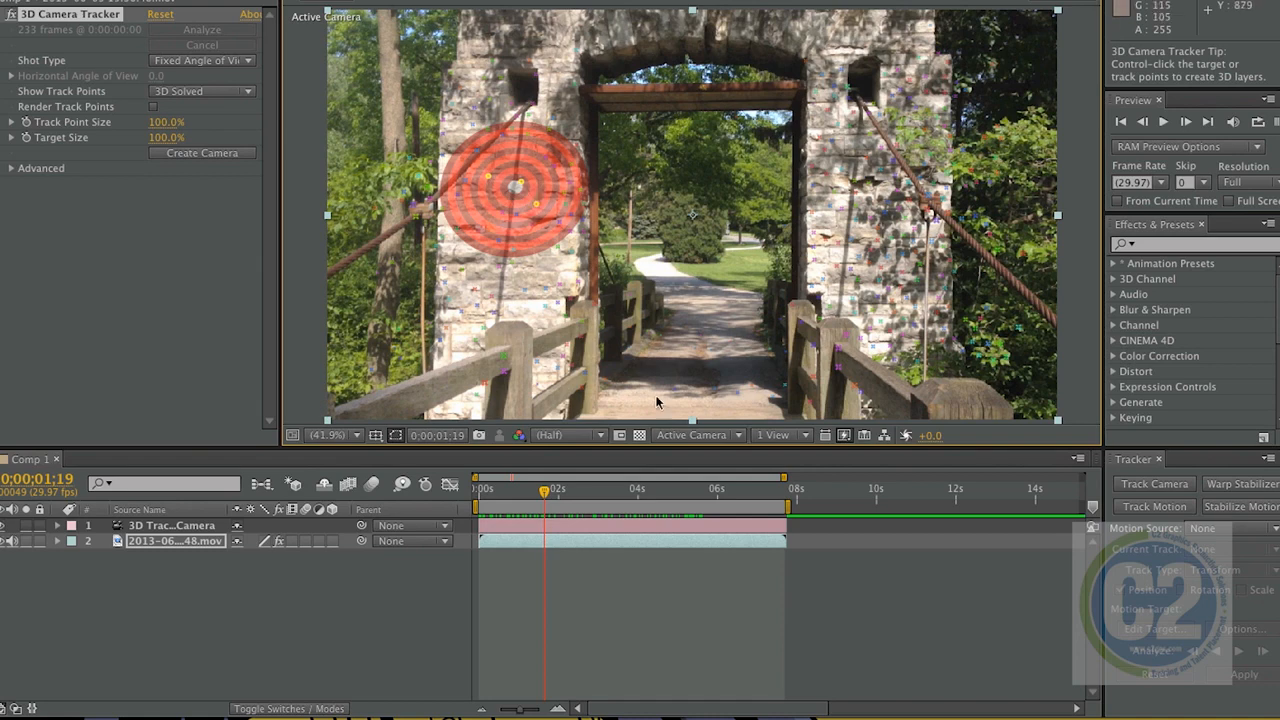
{"action": "right_click", "coordinate": [526, 225]}
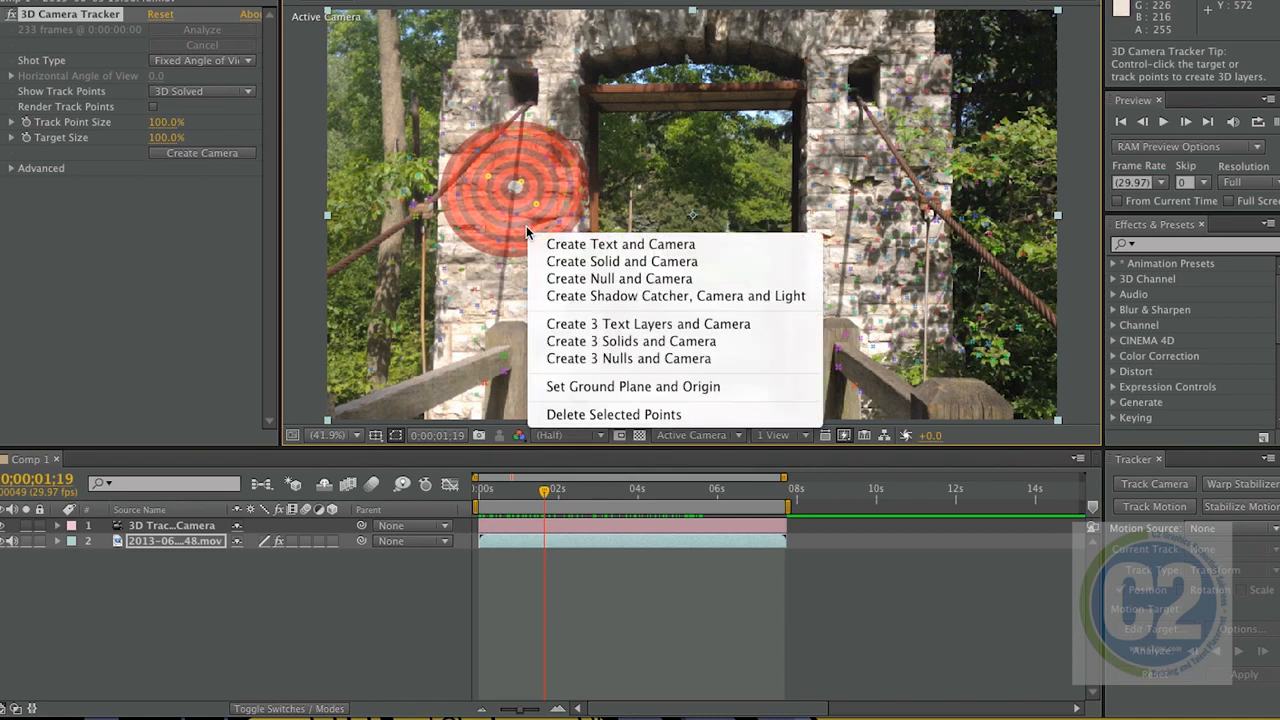
{"action": "left_click", "coordinate": [588, 262]}
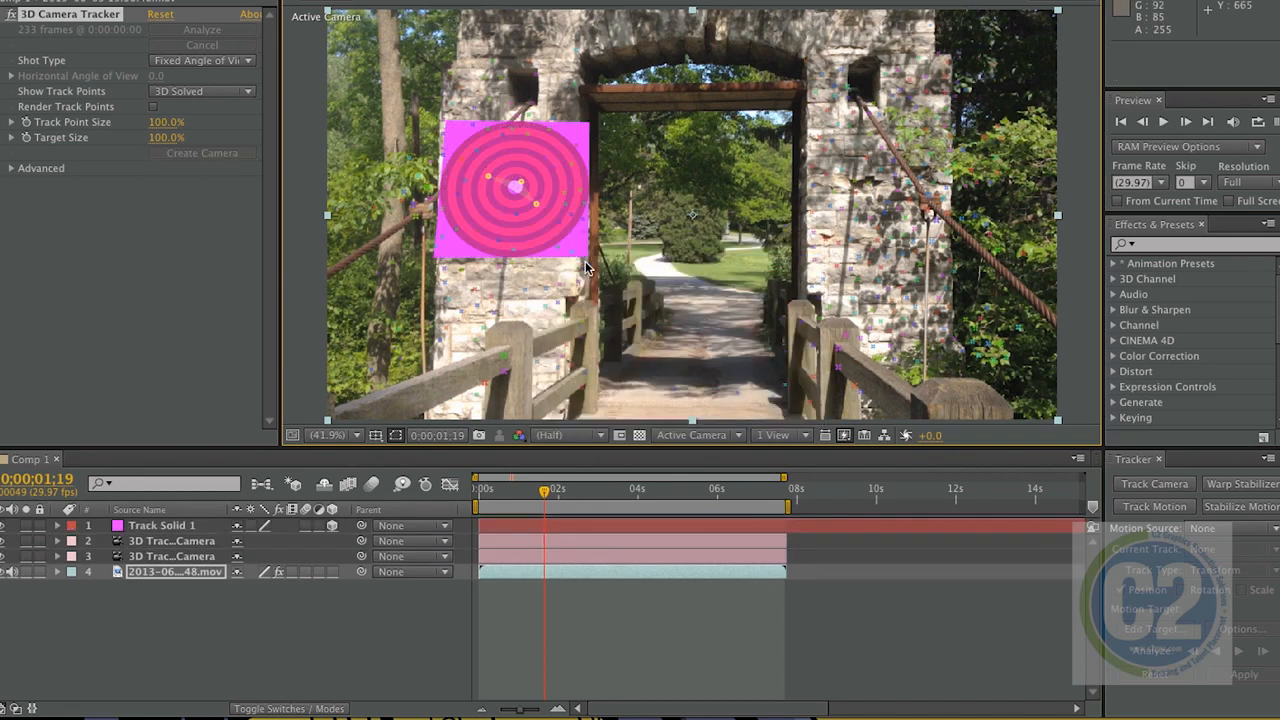
Create a second solid from the track points on the right stone pillar at 0;00;01;19
{"action": "left_click_drag", "start_coordinate": [553, 491], "coordinate": [533, 465]}
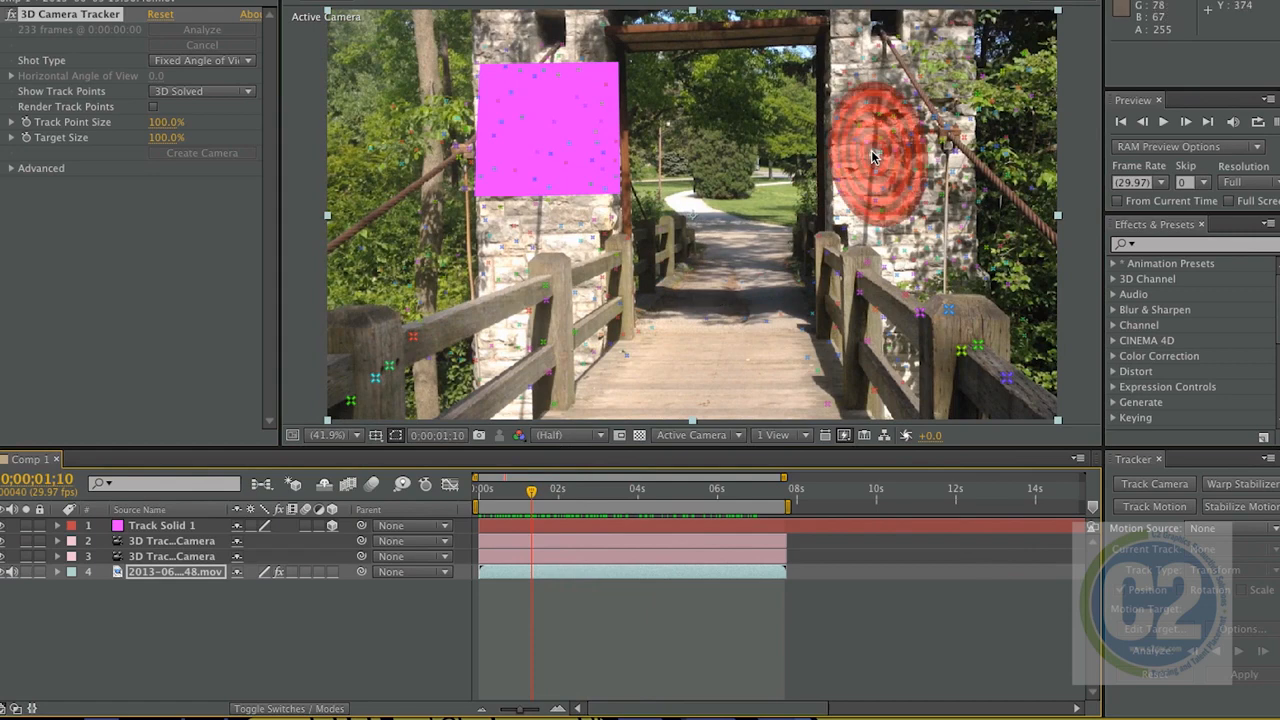
{"action": "mouse_move", "coordinate": [905, 116]}
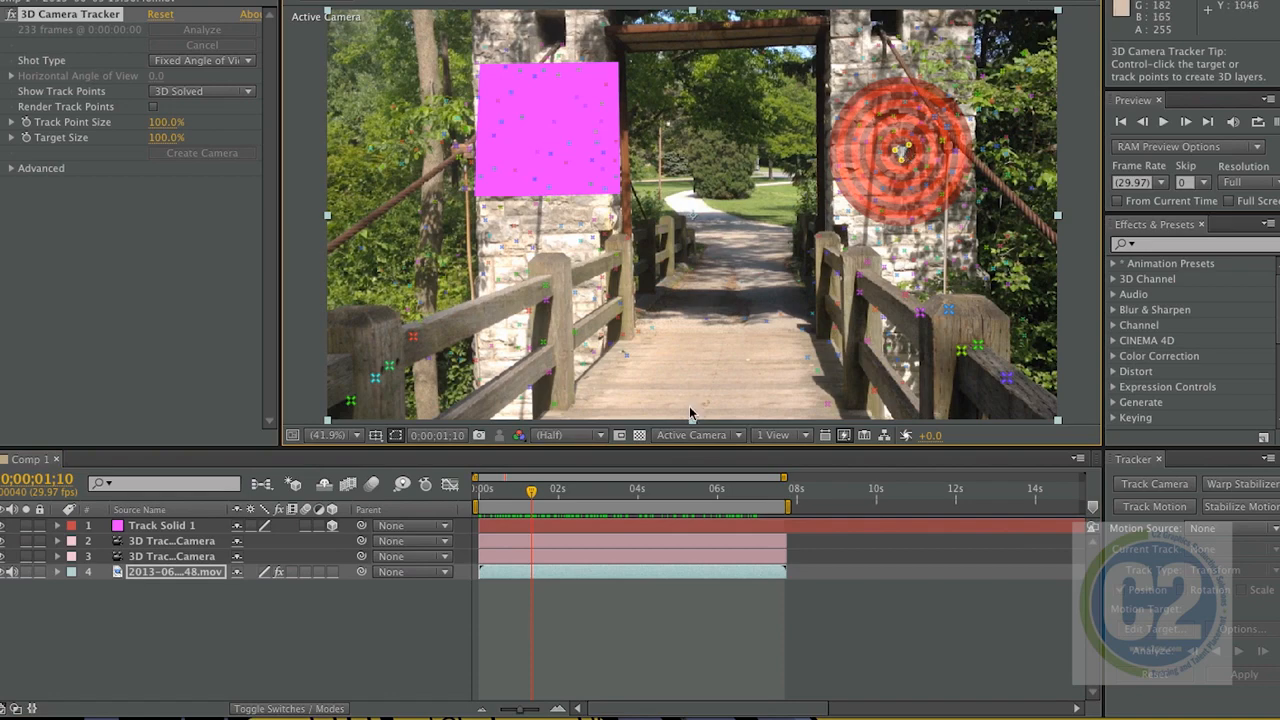
{"action": "left_click", "coordinate": [544, 490]}
{"action": "right_click", "coordinate": [870, 201]}
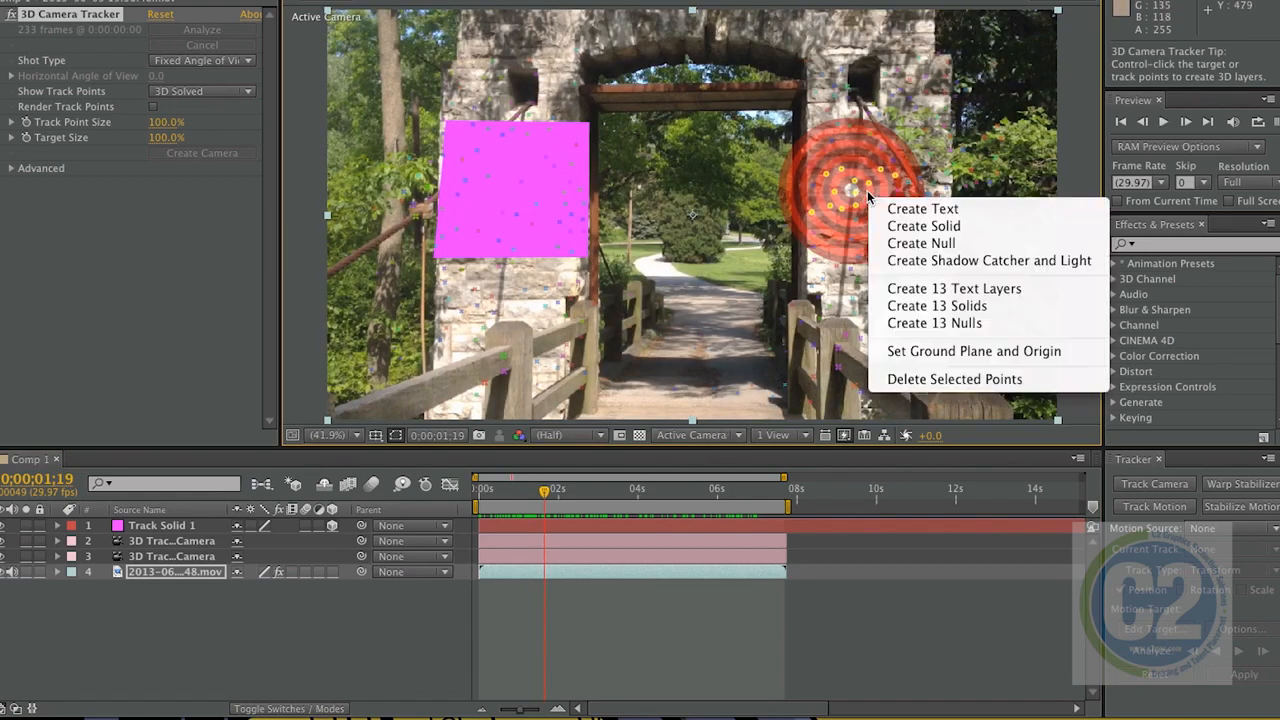
{"action": "left_click", "coordinate": [903, 228]}
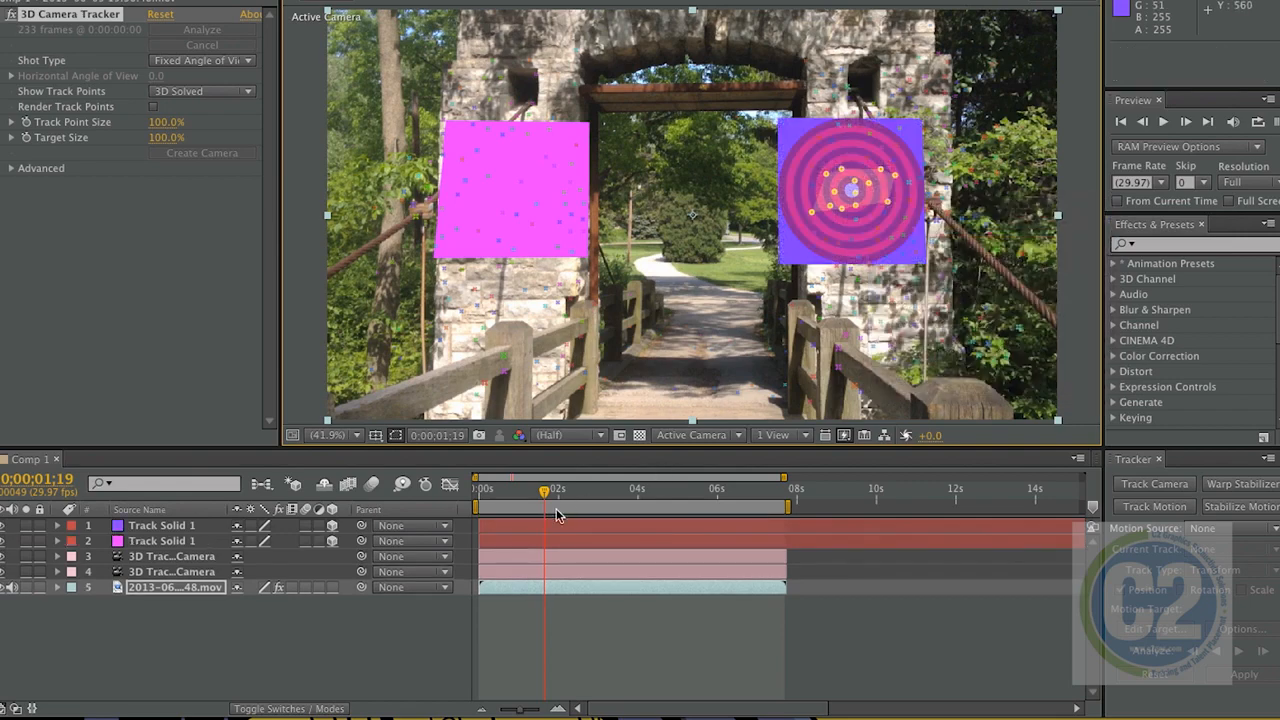
Create a third solid from the track points along the left railing at 0;00;00;17 and check its placement at 0;00;01;14
{"action": "left_click_drag", "start_coordinate": [544, 495], "coordinate": [503, 490]}
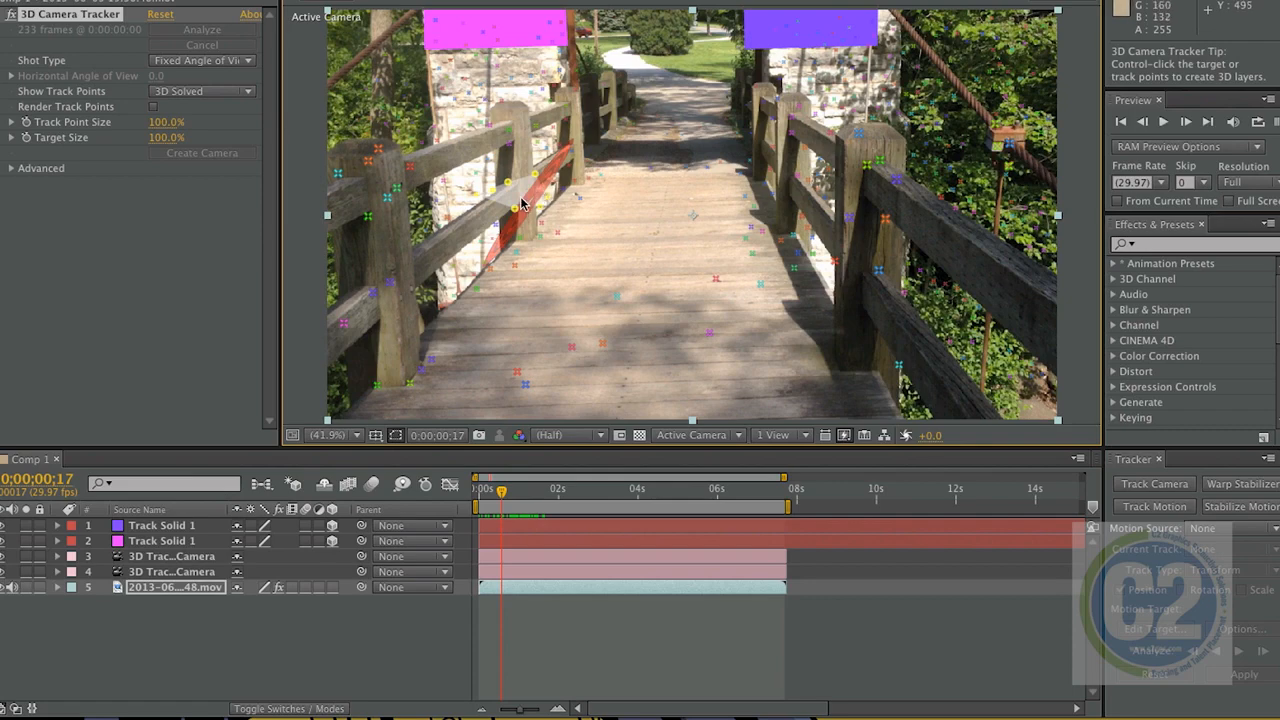
{"action": "right_click", "coordinate": [522, 203]}
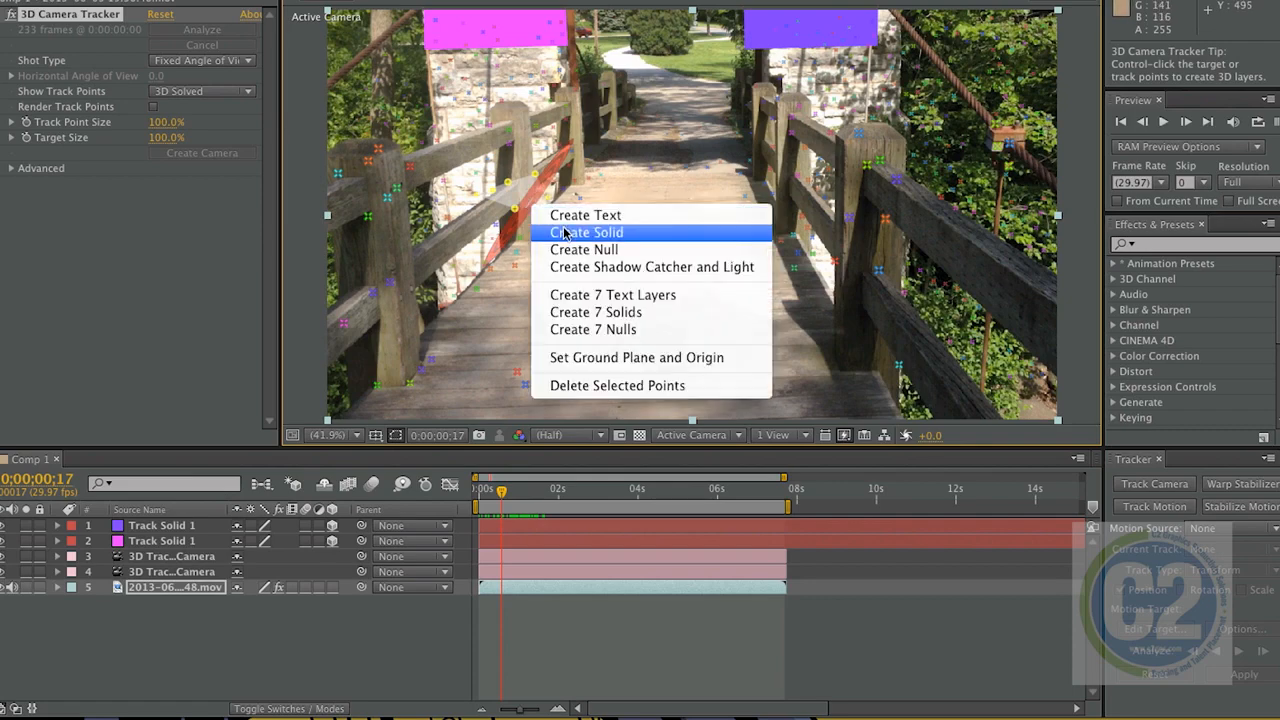
{"action": "left_click", "coordinate": [565, 233]}
{"action": "left_click_drag", "start_coordinate": [501, 490], "coordinate": [537, 495]}
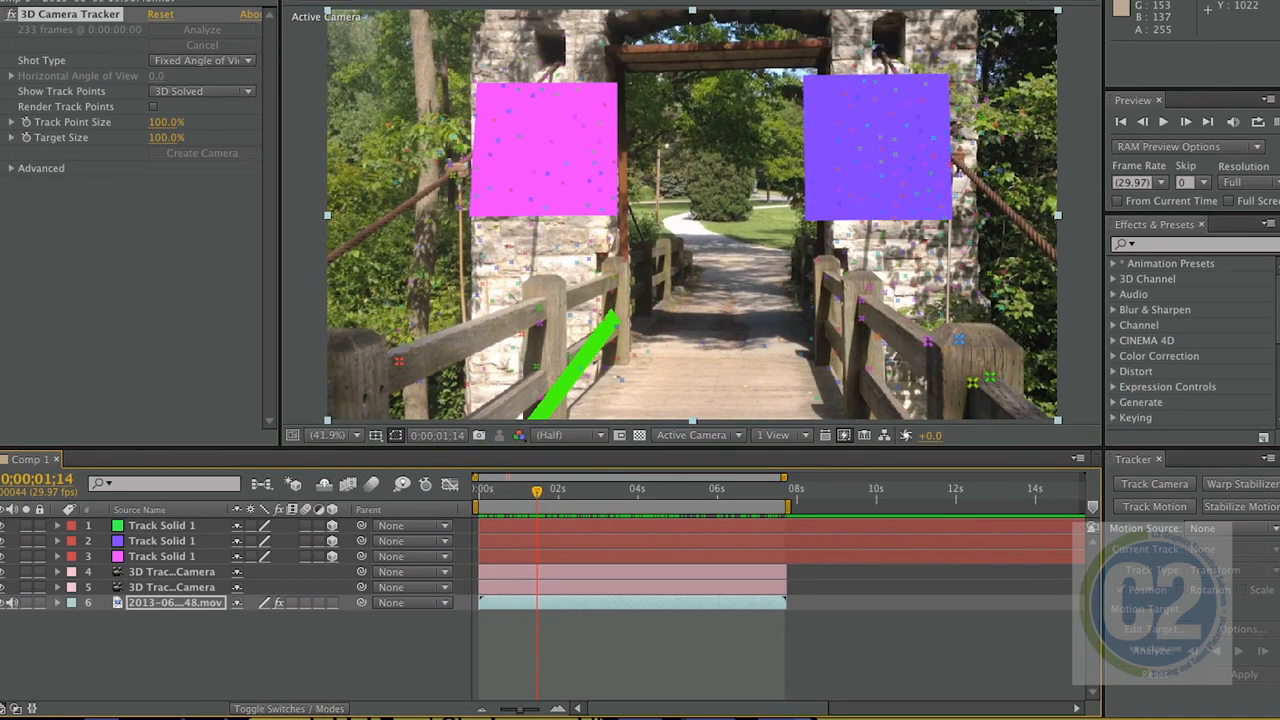
Export the composition with the MAXON CINEMA 4D Exporter as bridge with cam.c4d
{"action": "left_click", "coordinate": [145, 0]}
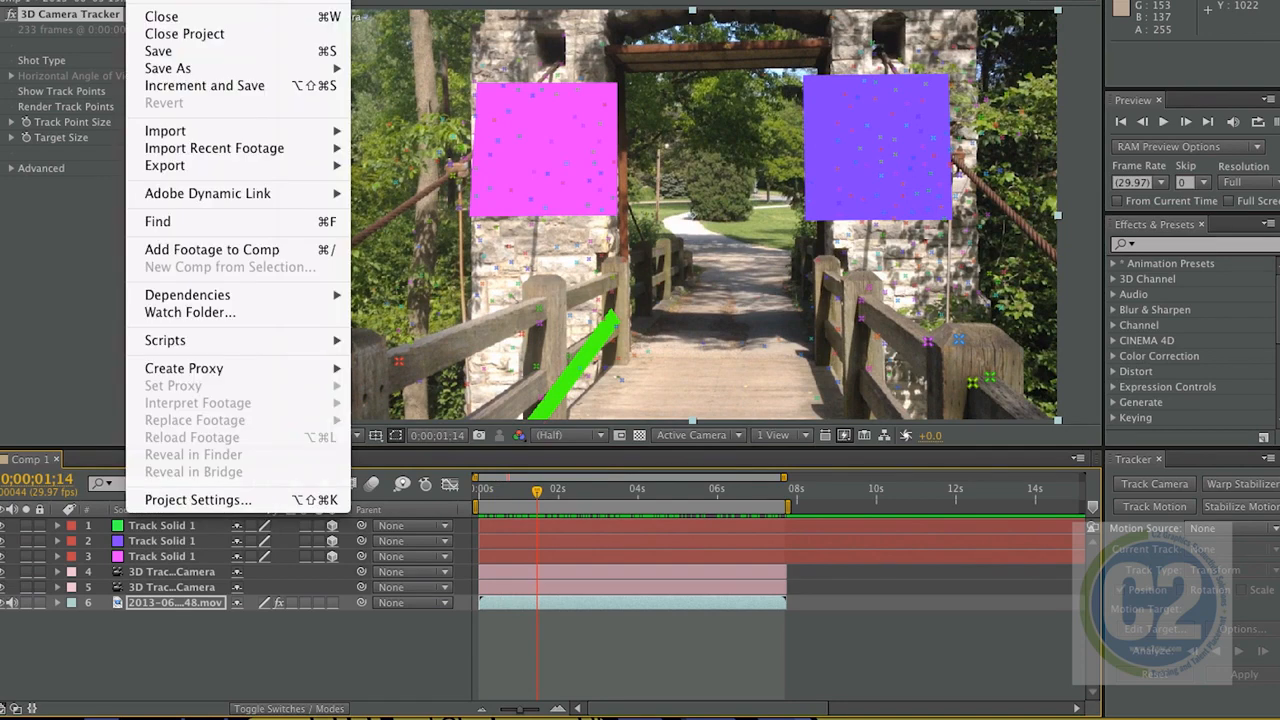
{"action": "mouse_move", "coordinate": [189, 172]}
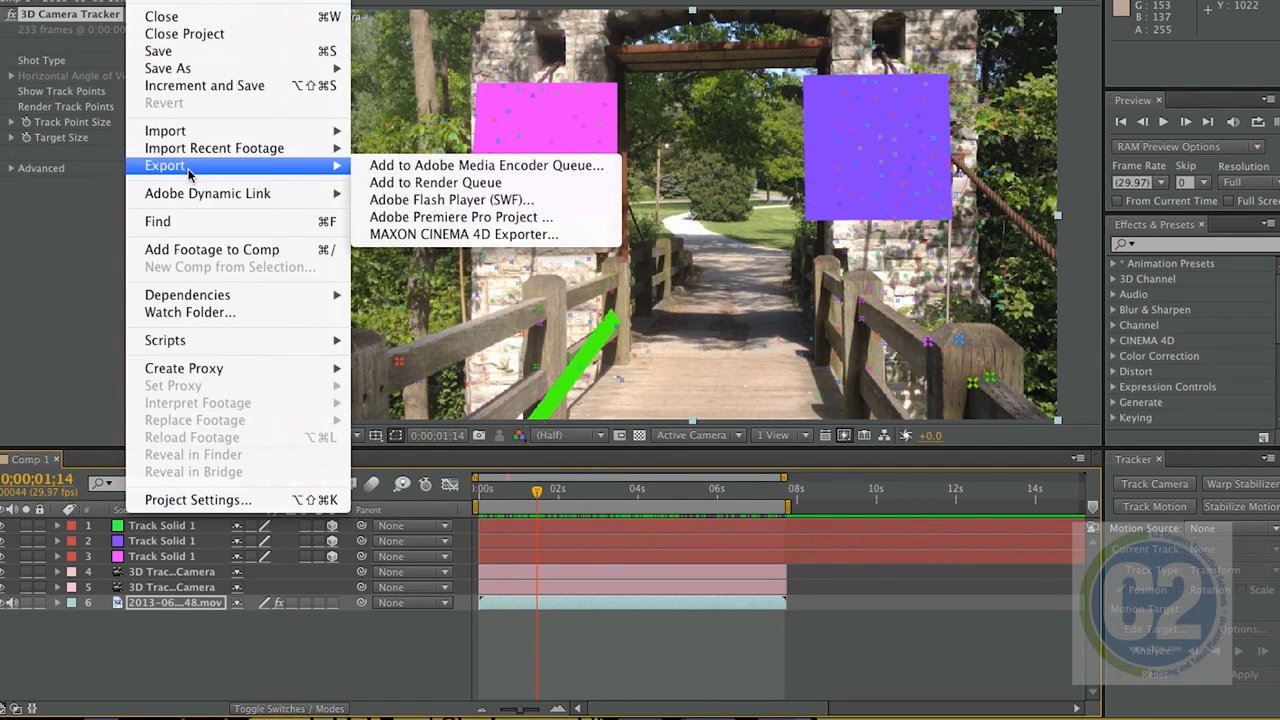
{"action": "left_click", "coordinate": [503, 232]}
Import bridge with cam.c4d from the Desktop into the project as footage
{"action": "left_click", "coordinate": [20, 2]}
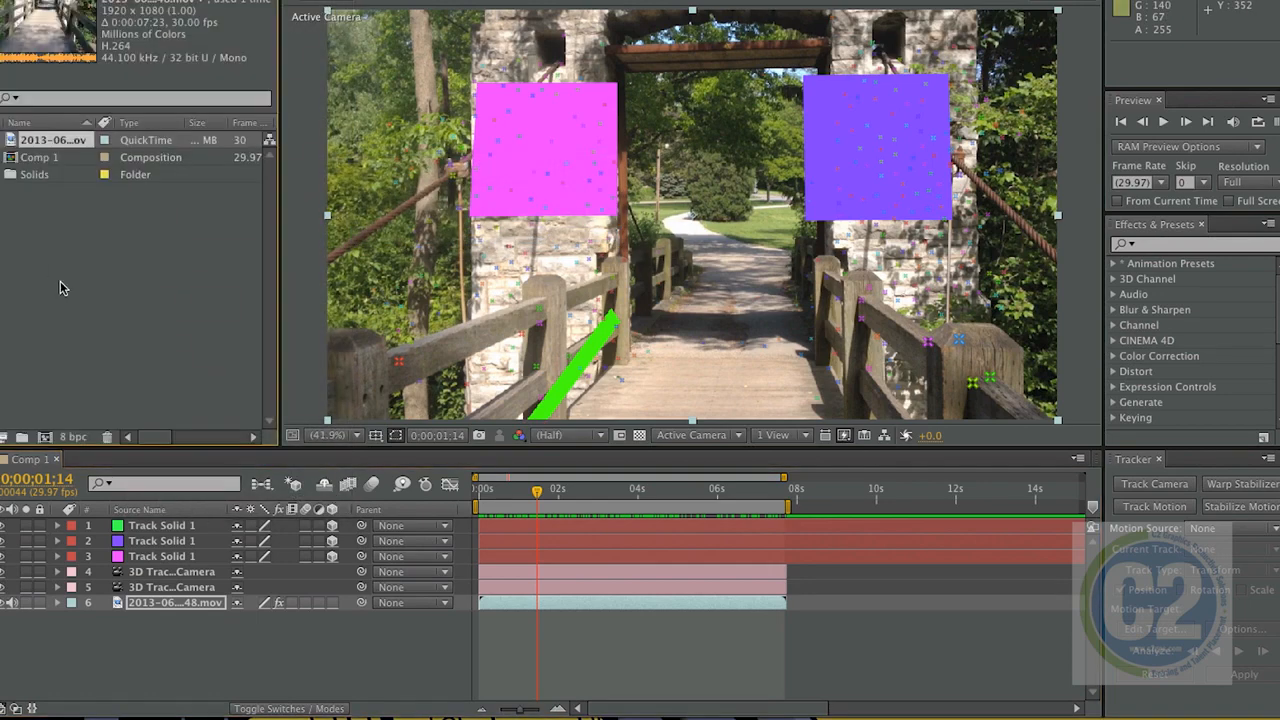
{"action": "double_click", "coordinate": [38, 241]}
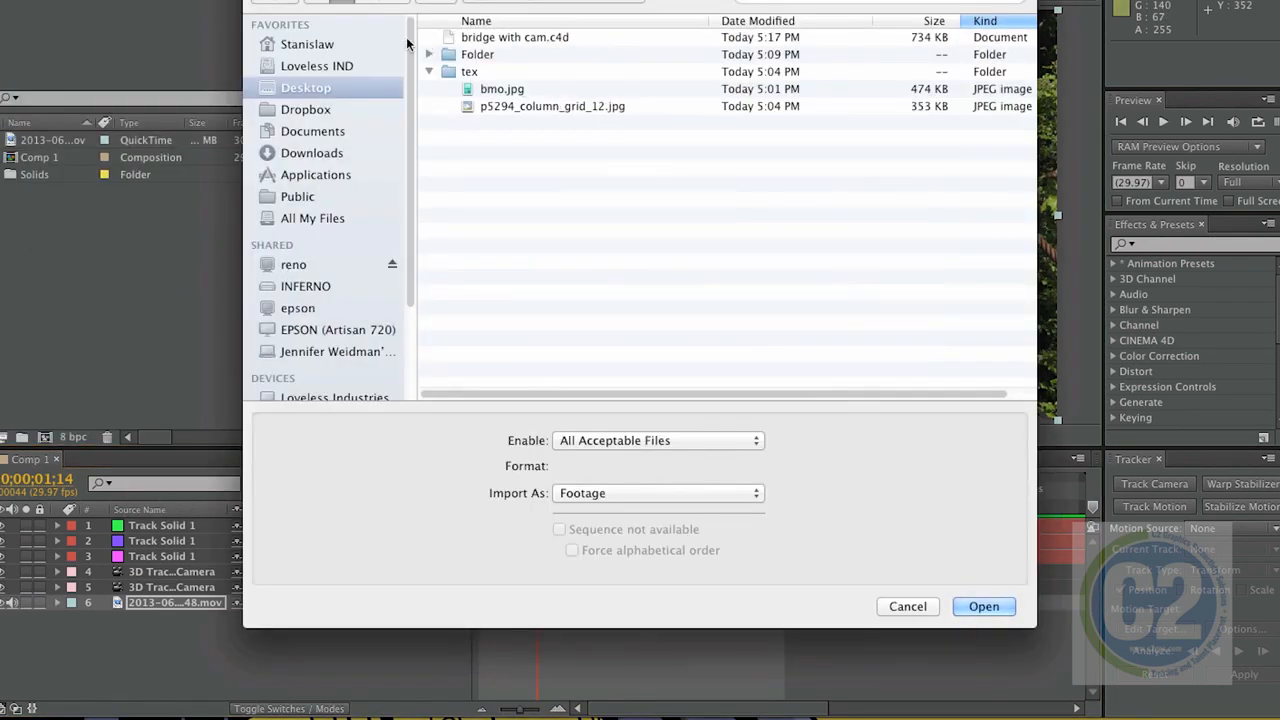
{"action": "double_click", "coordinate": [463, 40]}
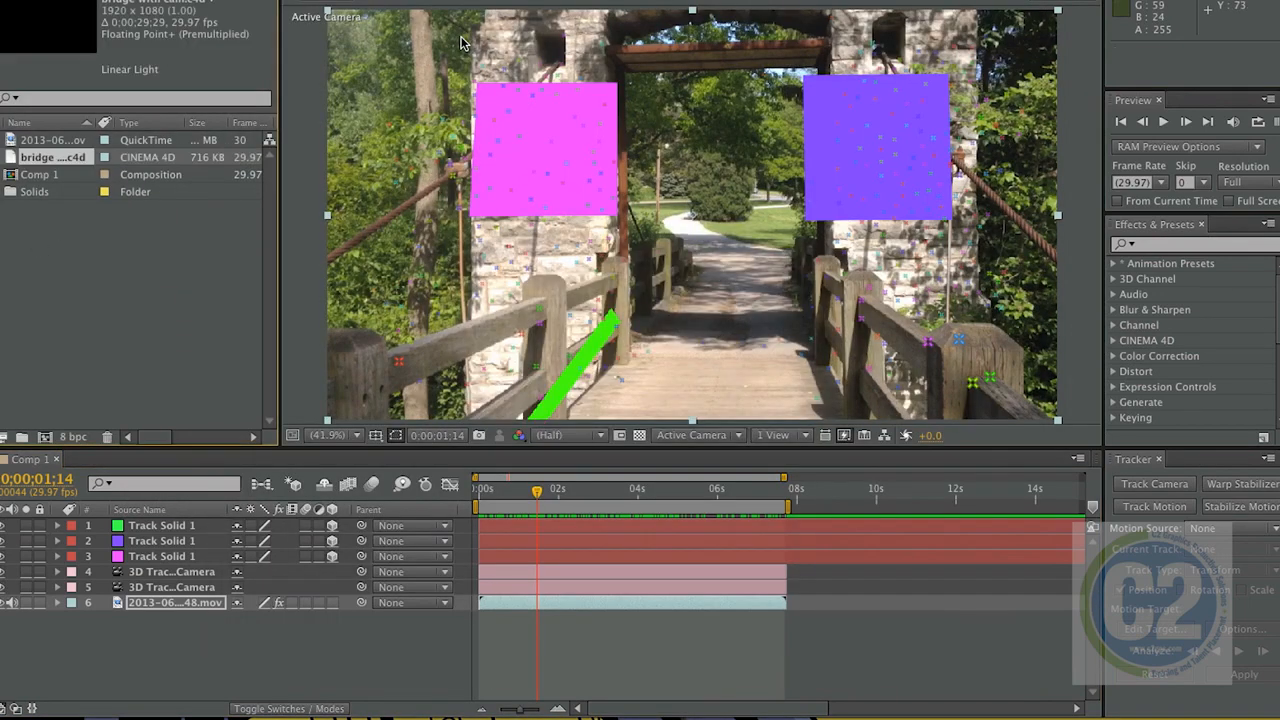
Preview the imported CINEMA 4D footage in its own viewer and close it
{"action": "double_click", "coordinate": [12, 160]}
{"action": "mouse_move", "coordinate": [305, 400]}
{"action": "left_mouse_down"}
{"action": "mouse_move", "coordinate": [562, 398]}
{"action": "mouse_move", "coordinate": [288, 400]}
{"action": "left_mouse_up"}
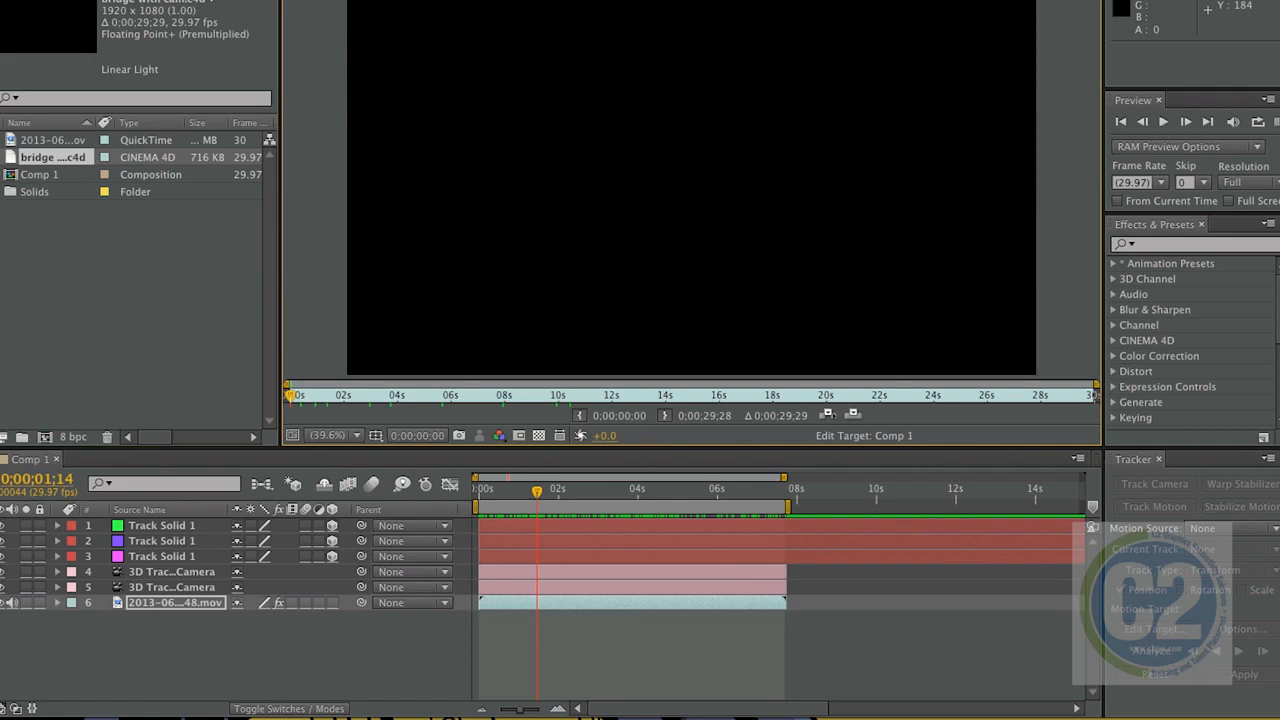
{"action": "key", "text": "super+w"}
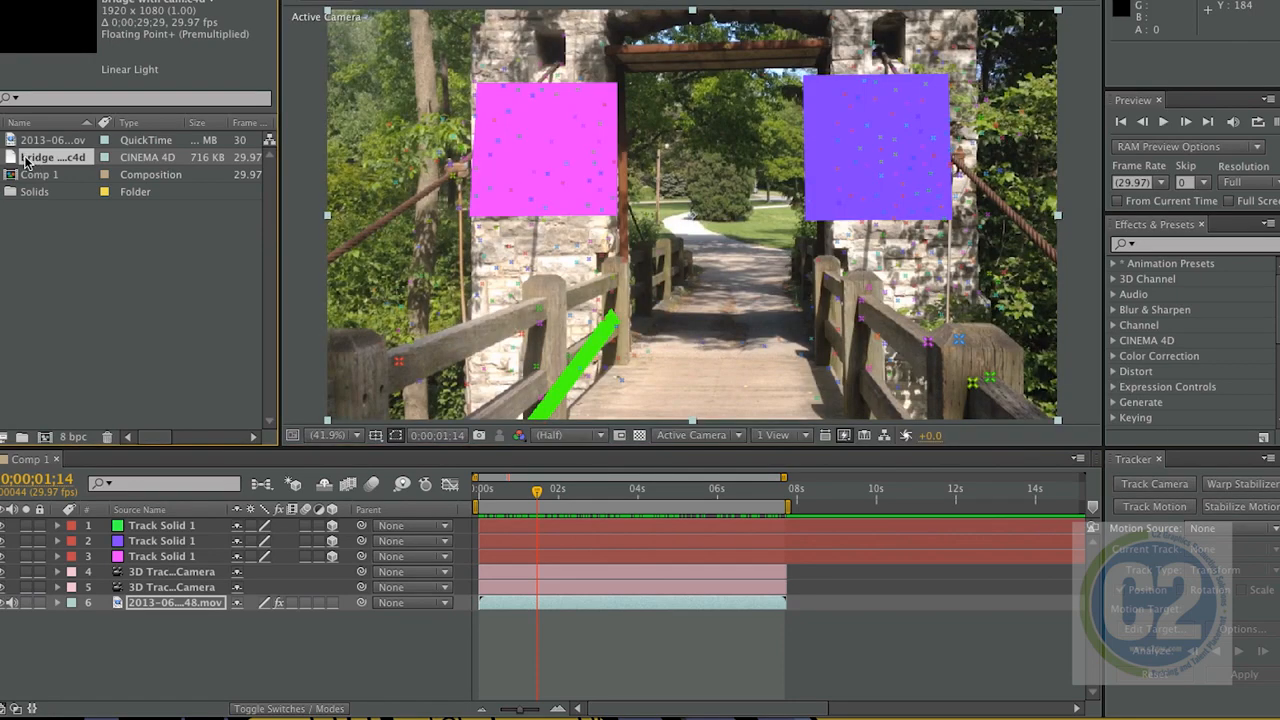
Open bridge with cam.c4d for editing in CINEMA 4D and play back the tracked camera animation, stopping at frame 43
{"action": "key", "text": "super+e"}
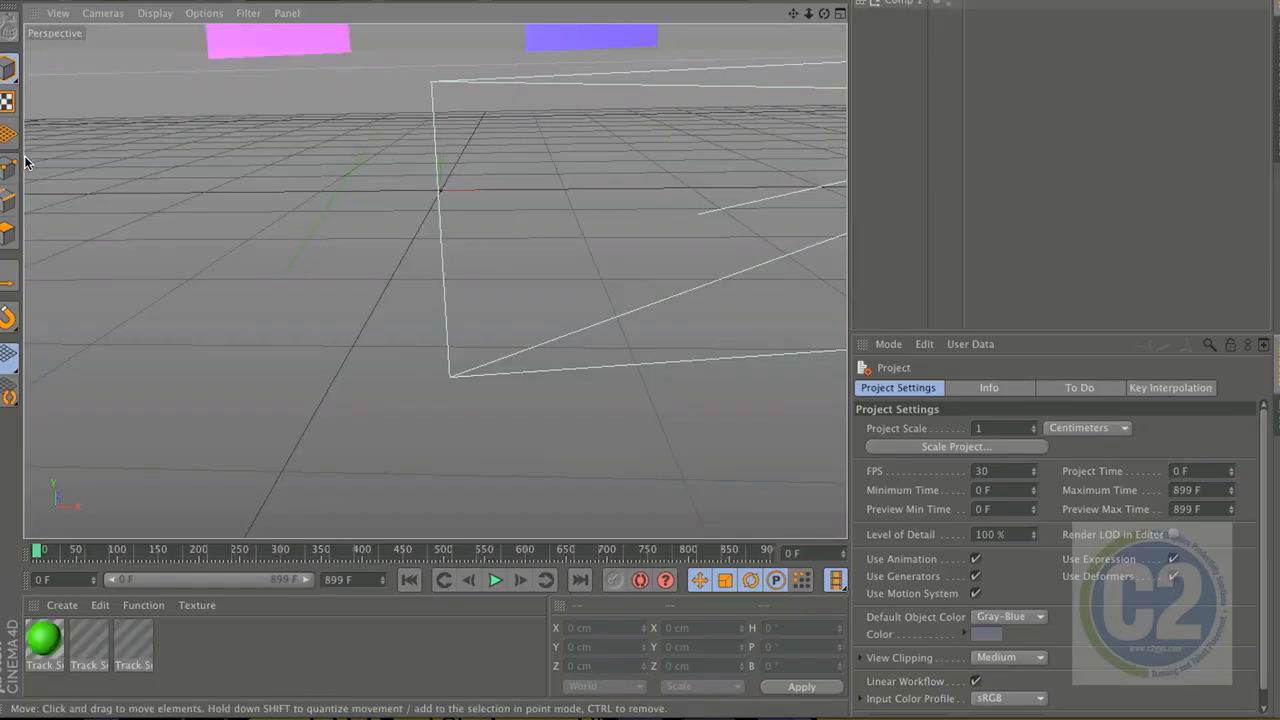
{"action": "left_click_drag", "start_coordinate": [38, 550], "coordinate": [12, 530]}
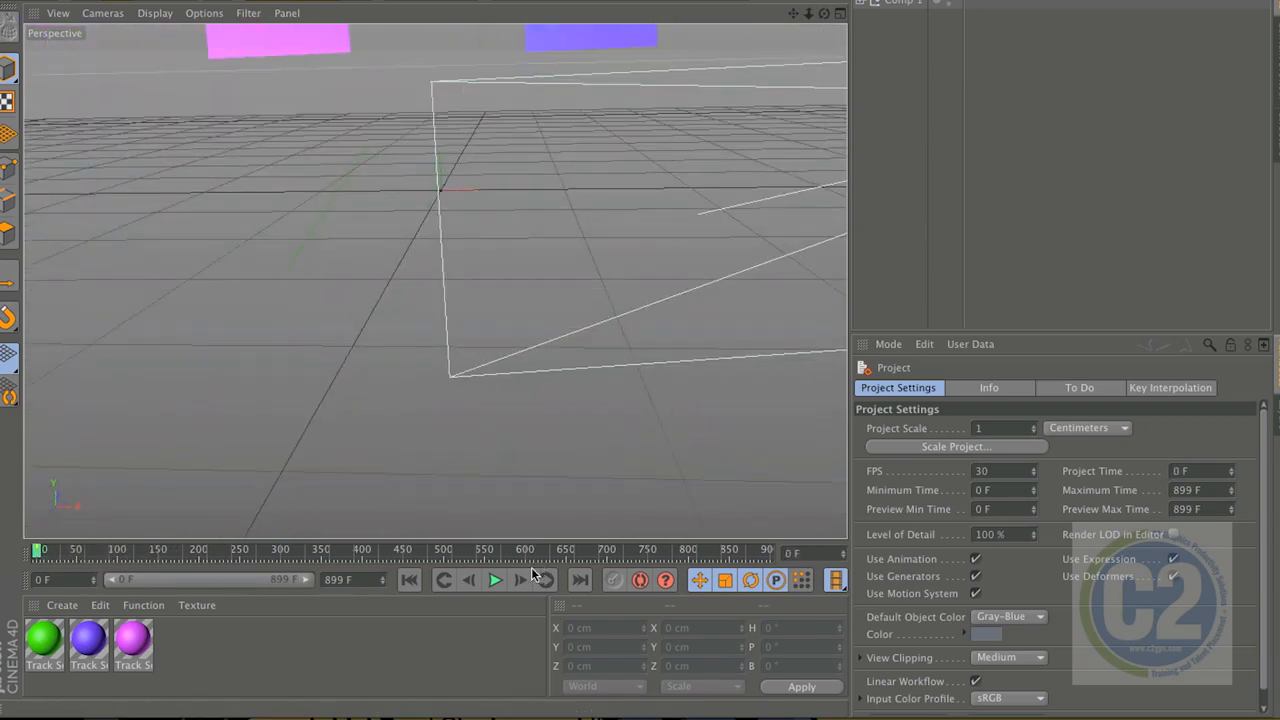
{"action": "left_click", "coordinate": [494, 580]}
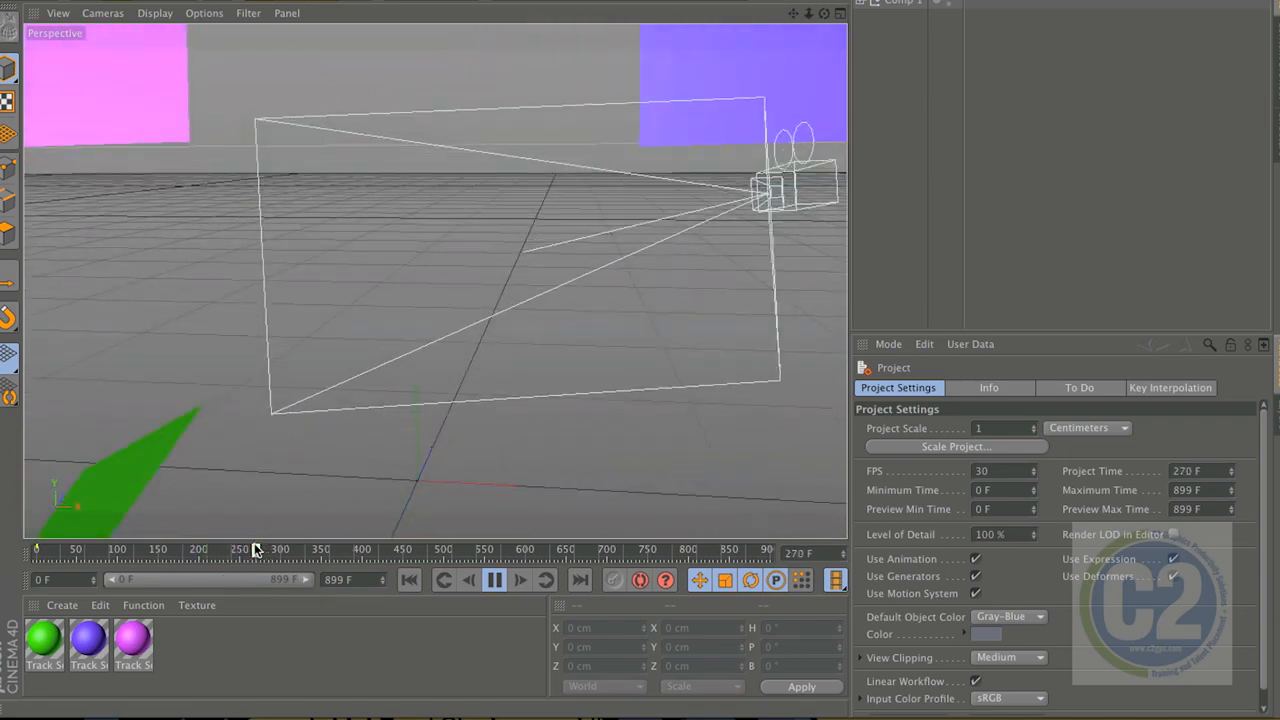
{"action": "left_click_drag", "start_coordinate": [255, 550], "coordinate": [2, 551]}
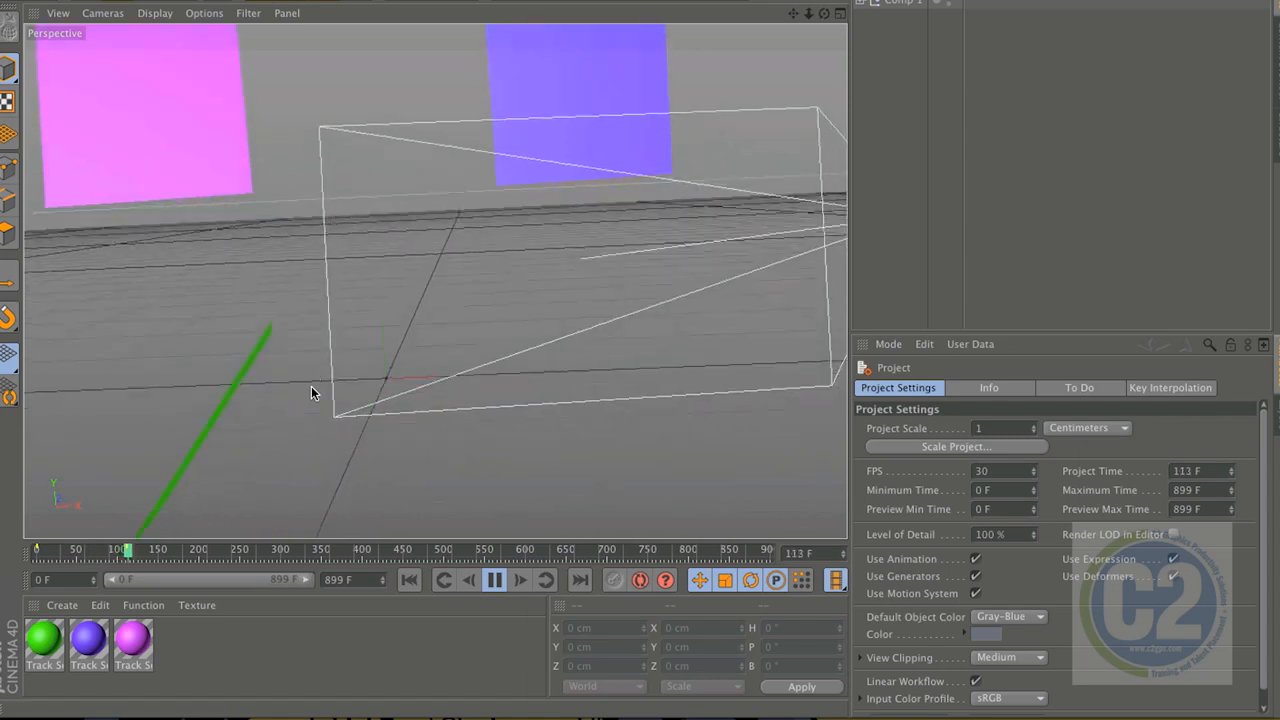
{"action": "left_click_drag", "start_coordinate": [57, 556], "coordinate": [35, 549]}
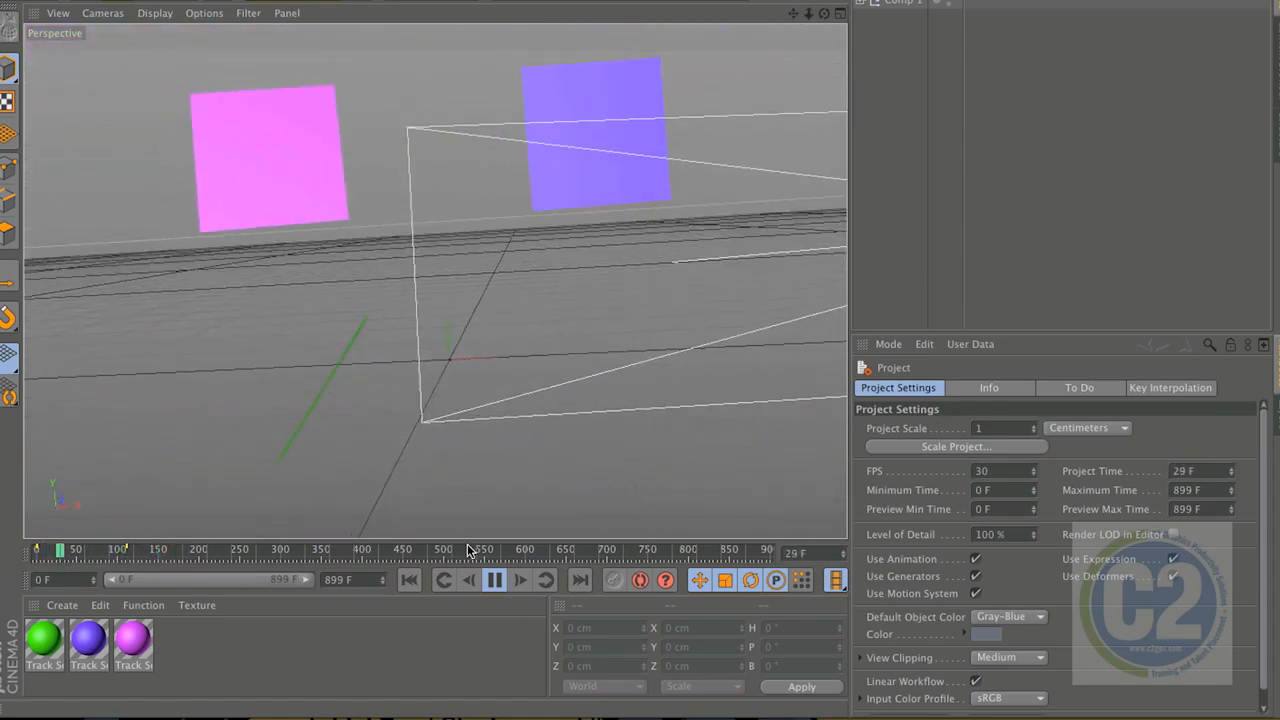
{"action": "left_click", "coordinate": [492, 580]}
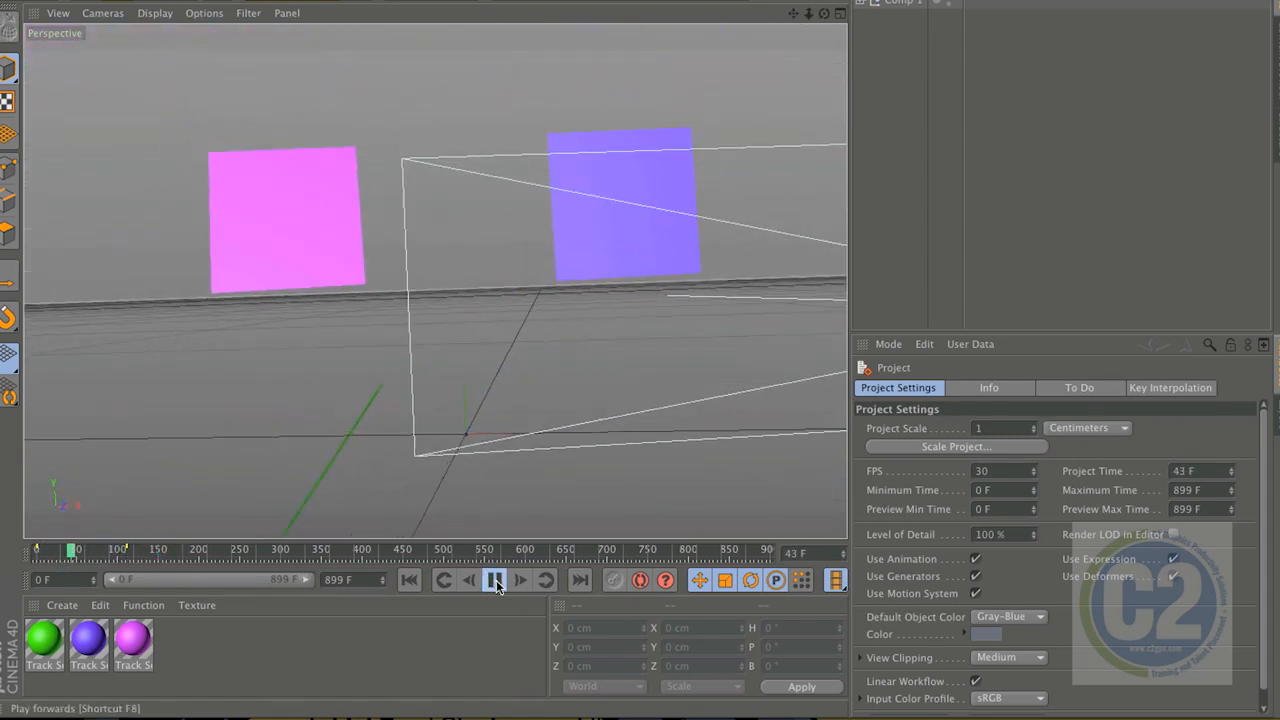
Expand the Comp 1 null, compare its two tracker cameras and delete the second 3D Tracker Camera
{"action": "left_click", "coordinate": [468, 436]}
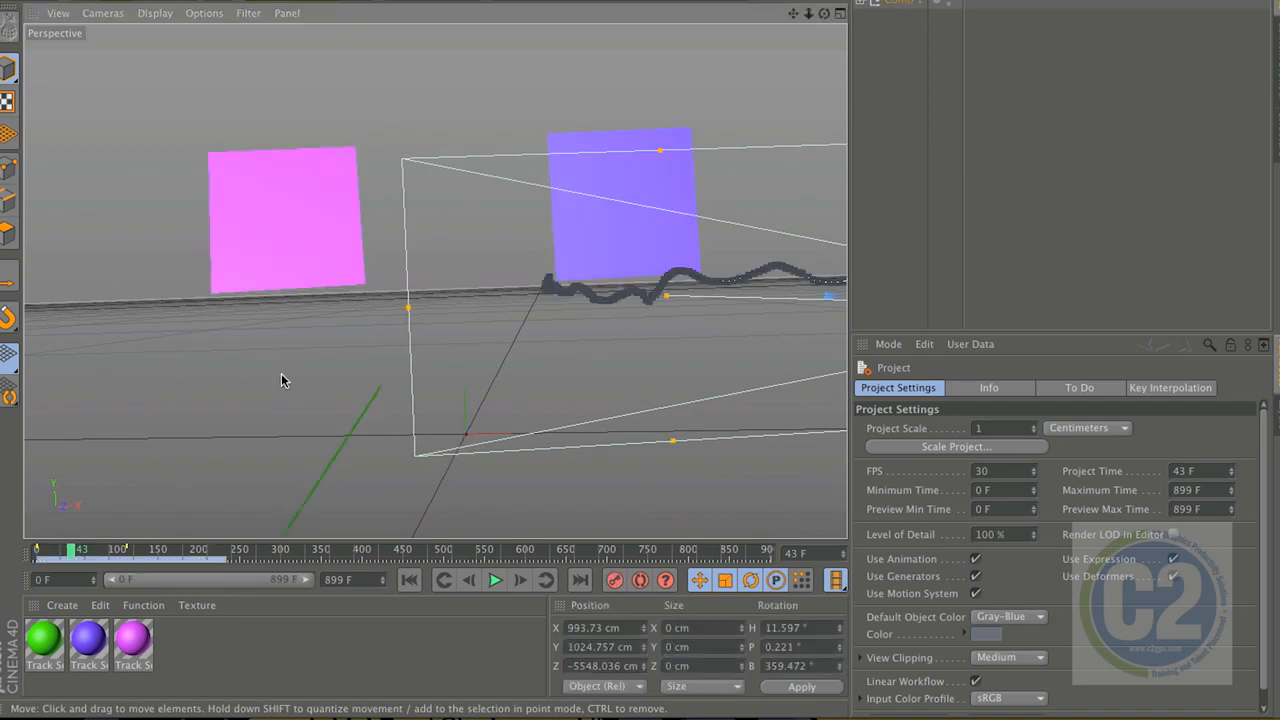
{"action": "left_click", "coordinate": [343, 370]}
{"action": "left_click", "coordinate": [862, 3]}
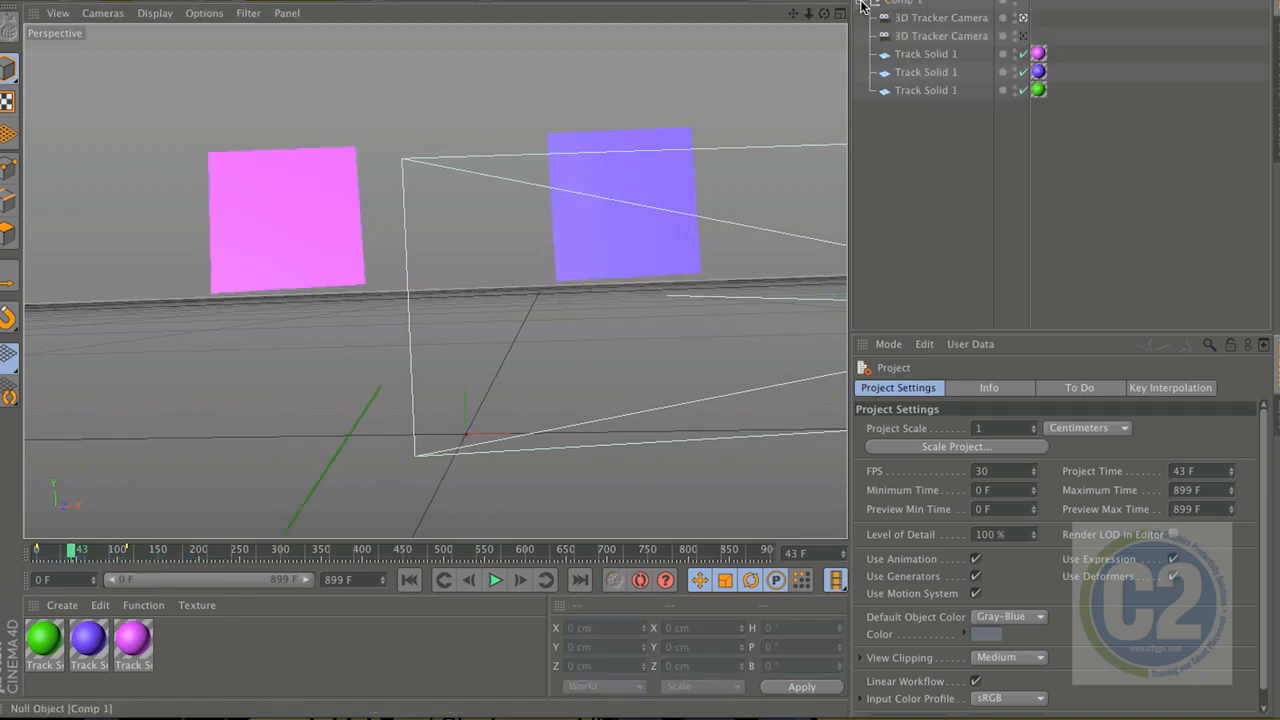
{"action": "left_click", "coordinate": [962, 36]}
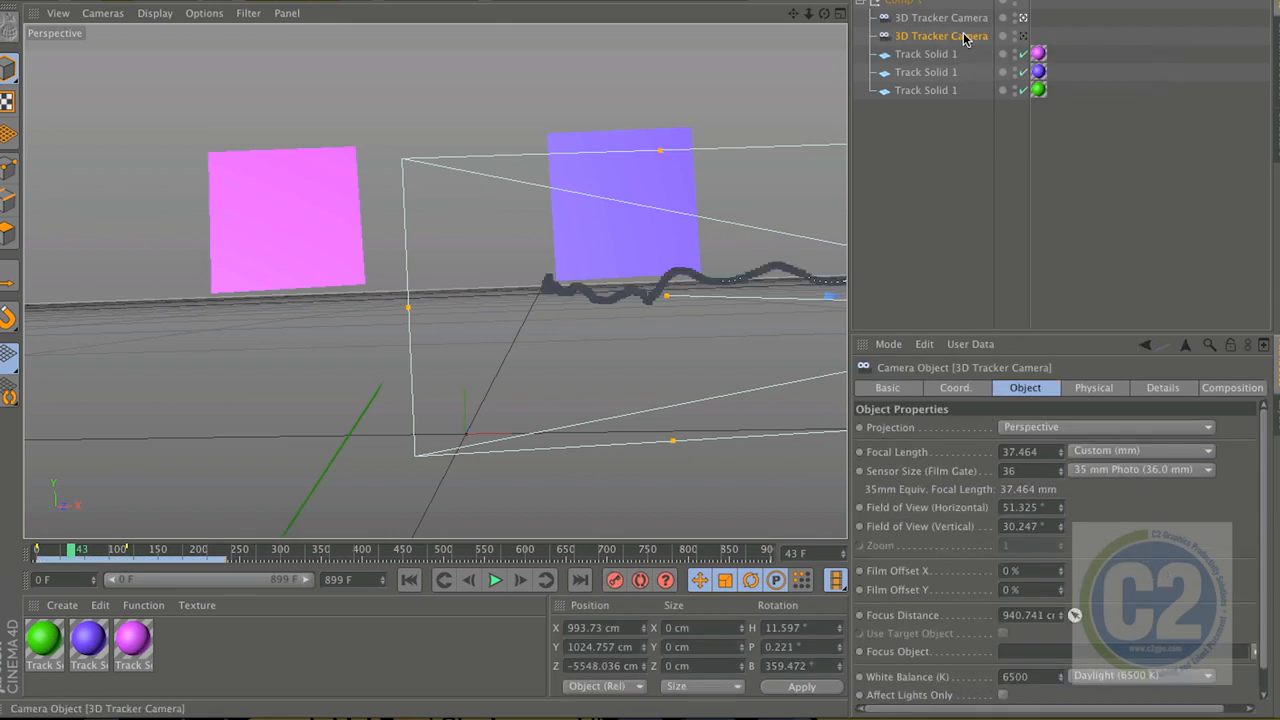
{"action": "left_click", "coordinate": [957, 19]}
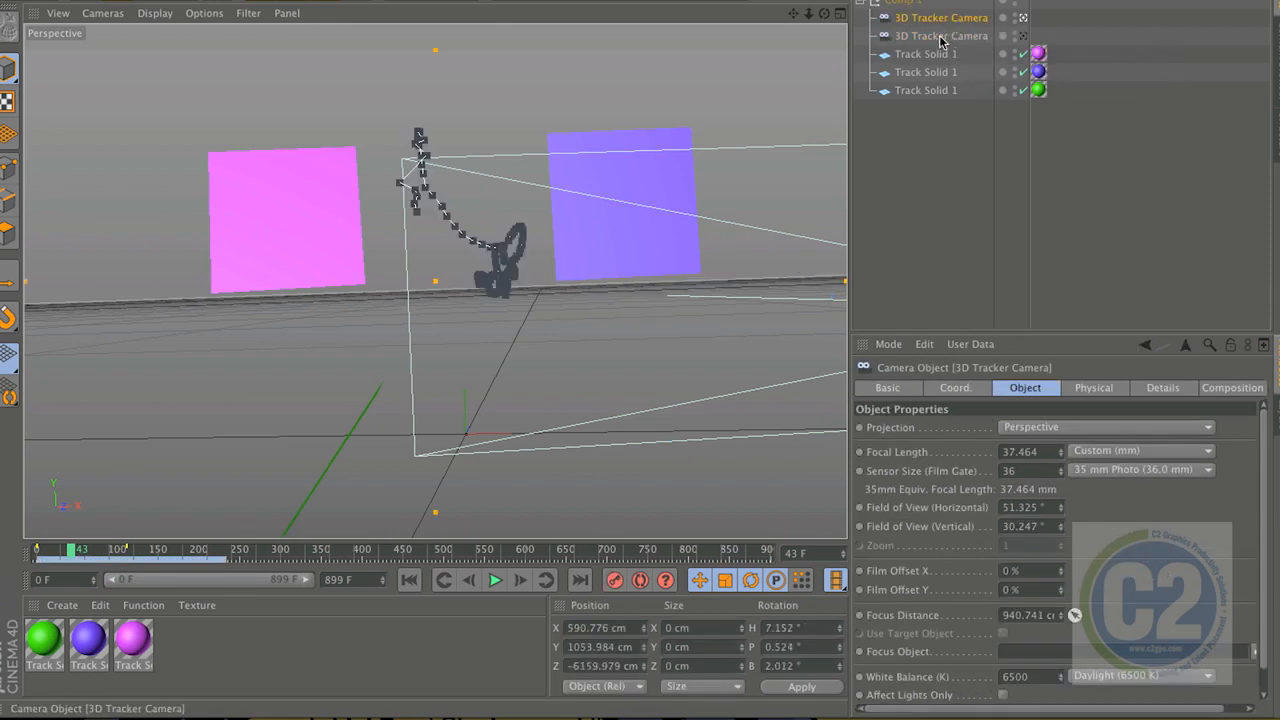
{"action": "left_click", "coordinate": [940, 36]}
{"action": "key", "text": "Delete"}
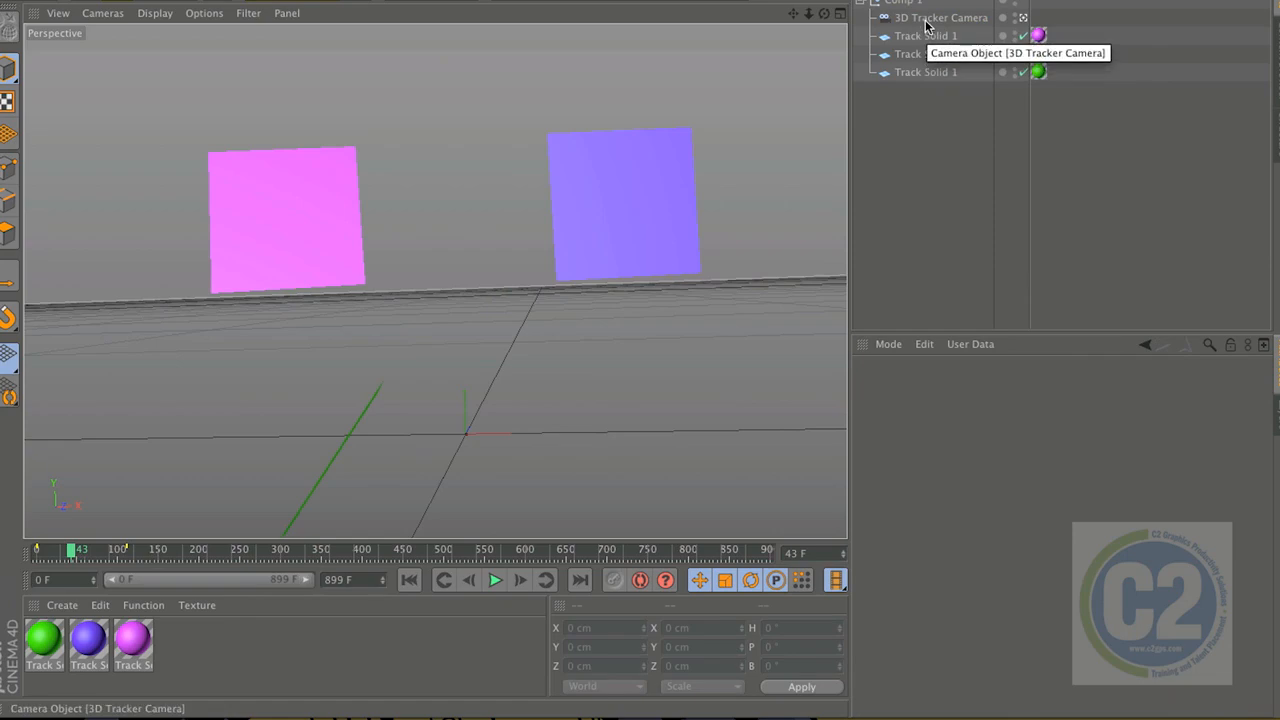
Select the 3D Tracker Camera, scrub the timeline back to frame 0 to check its motion, and deselect it
{"action": "left_click", "coordinate": [925, 21]}
{"action": "left_click_drag", "start_coordinate": [232, 556], "coordinate": [18, 557]}
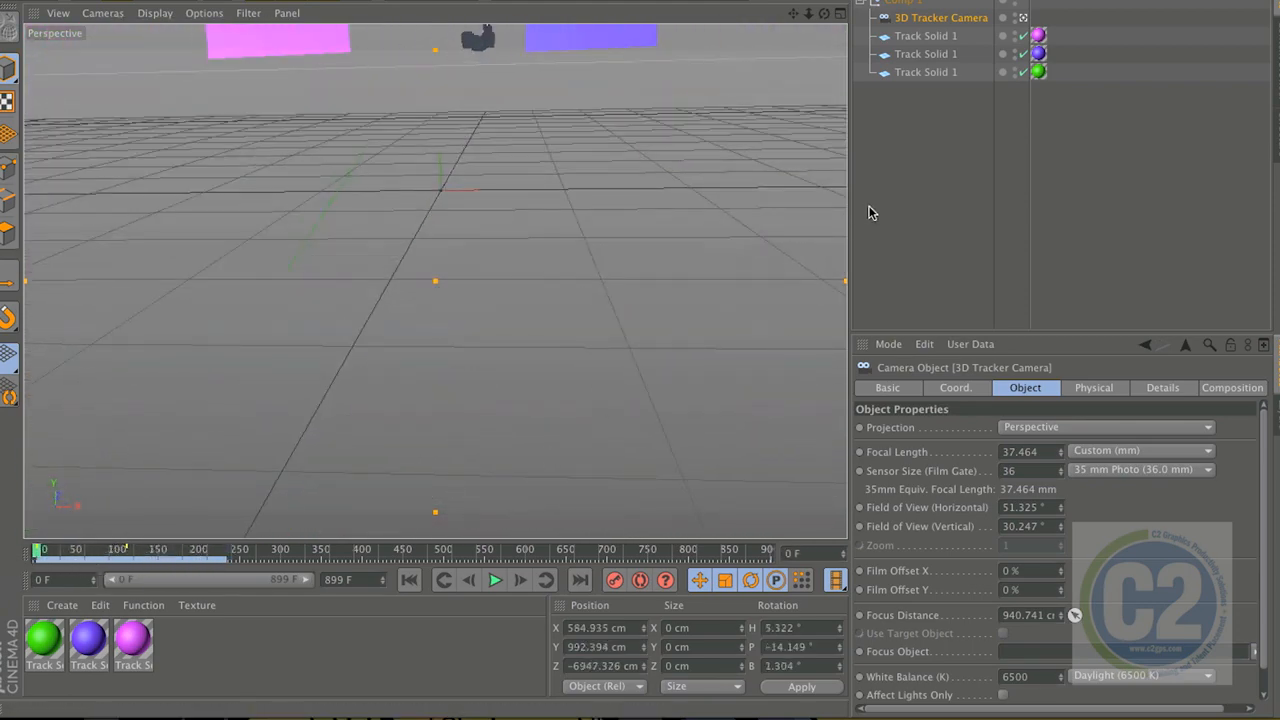
{"action": "left_click", "coordinate": [920, 140]}
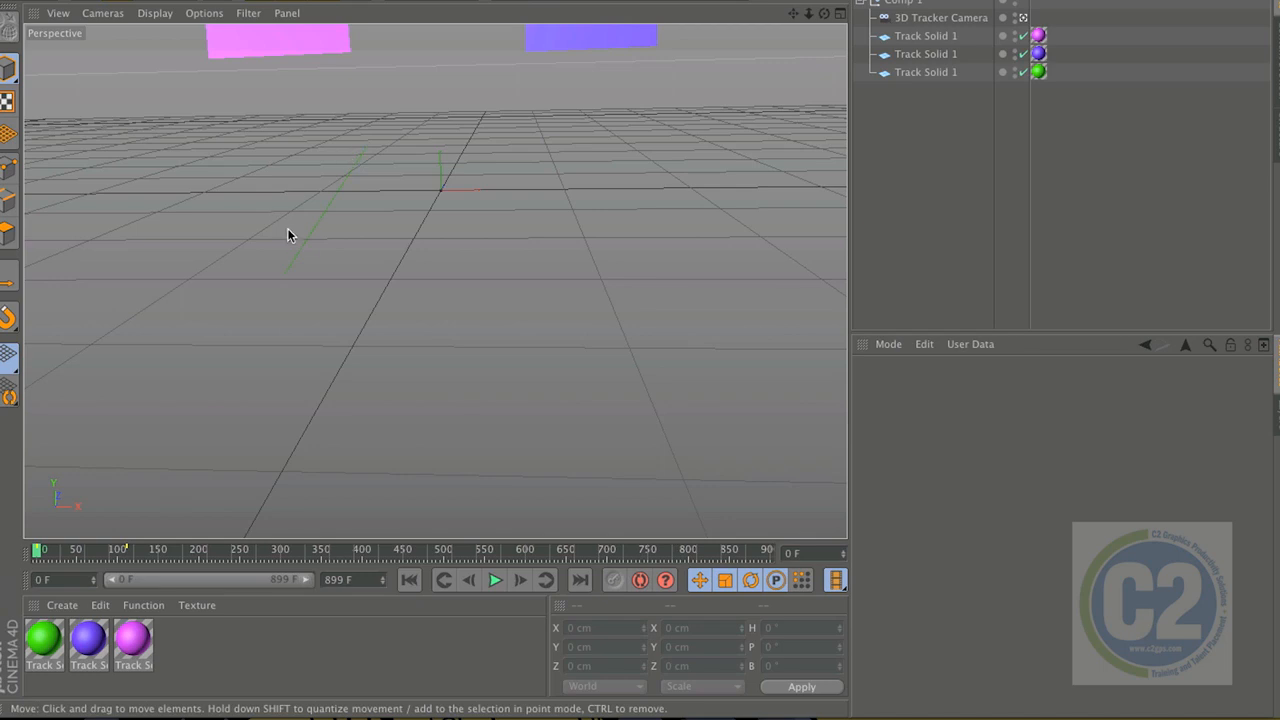
Add a Text spline object to the scene and set its text to #Thrillwaukee
{"action": "left_click", "coordinate": [540, 2]}
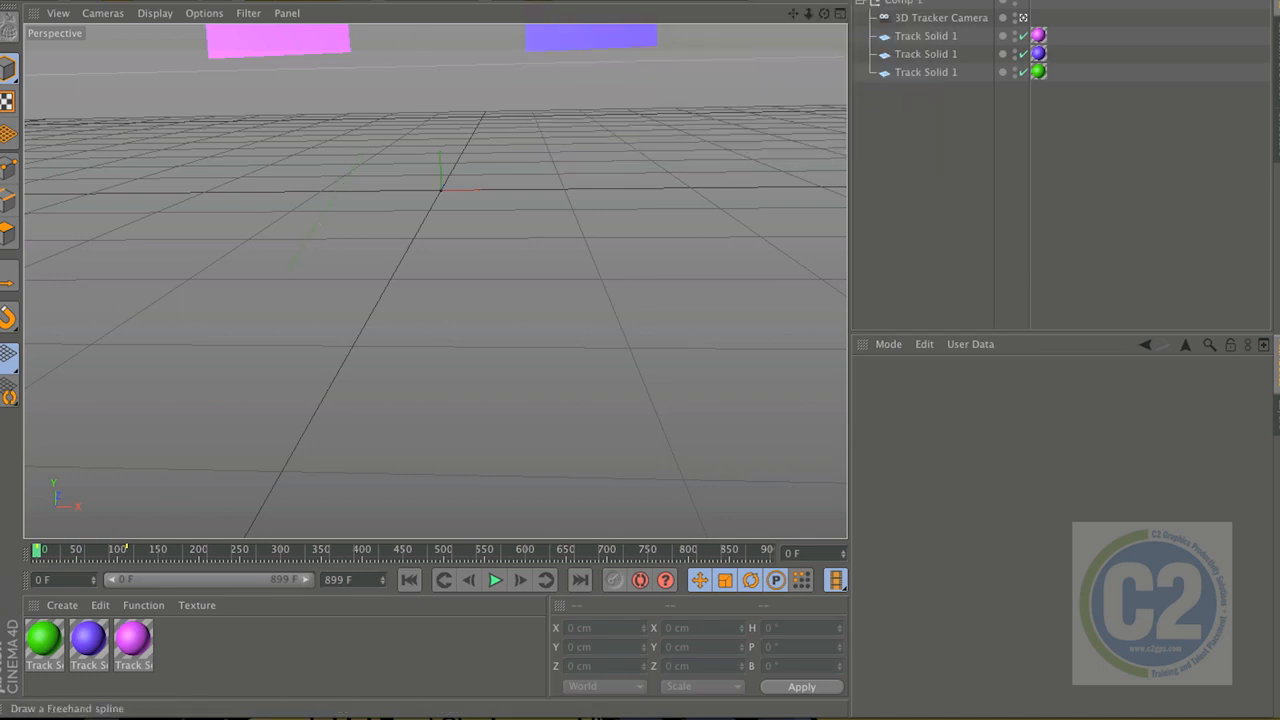
{"action": "left_click", "coordinate": [574, 3]}
{"action": "left_click", "coordinate": [602, 137]}
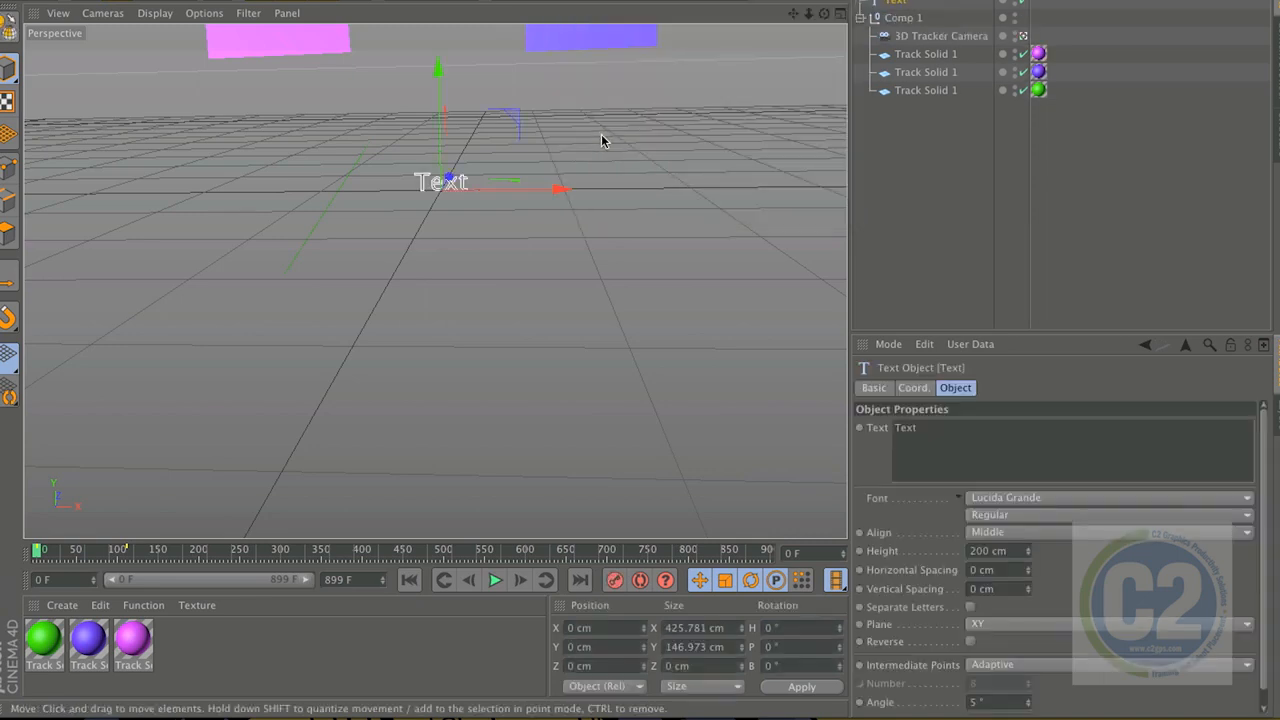
{"action": "left_click", "coordinate": [893, 437]}
{"action": "left_click_drag", "start_coordinate": [937, 432], "coordinate": [864, 431]}
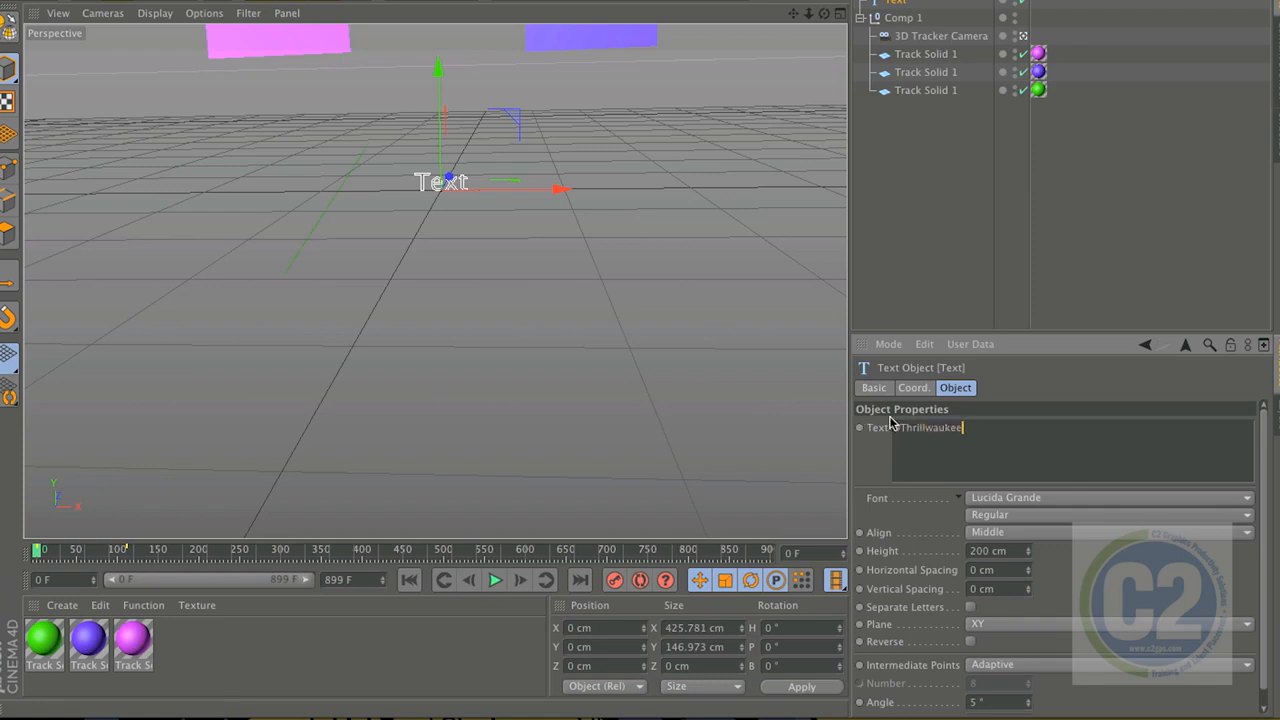
{"action": "left_click", "coordinate": [443, 257]}
{"action": "left_click", "coordinate": [464, 184]}
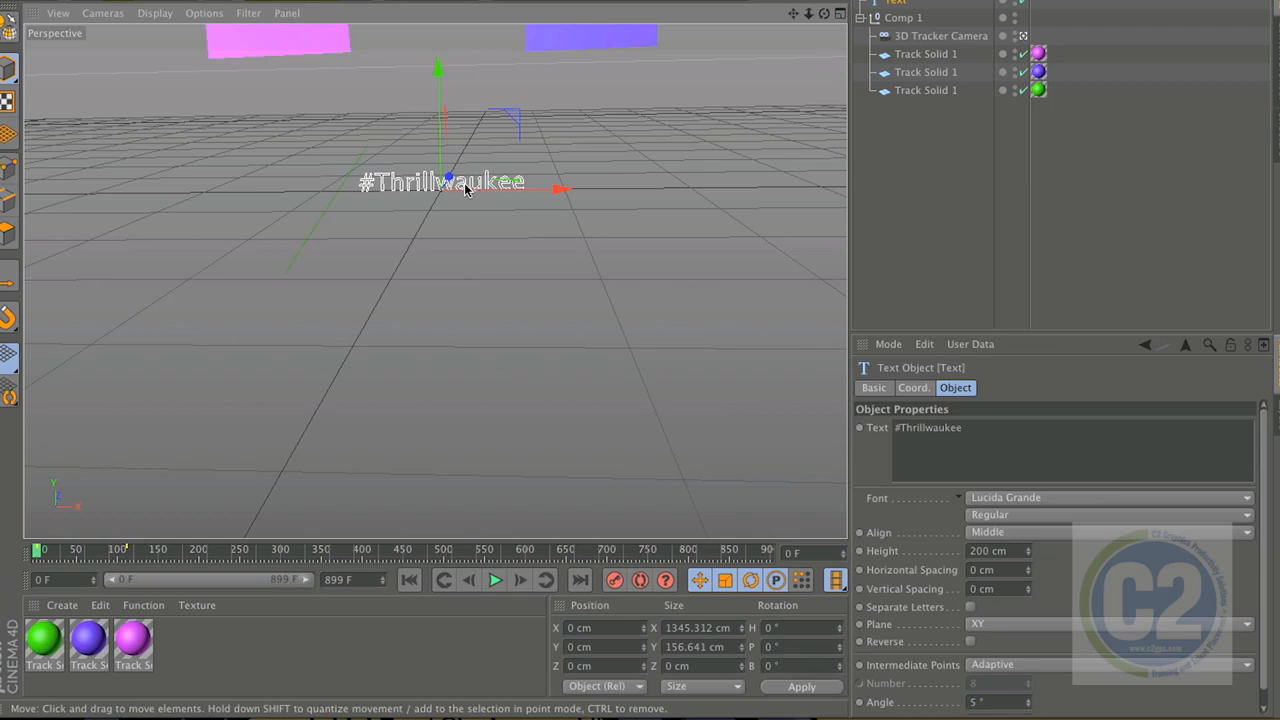
Add an Extrude NURBS object and make the Text spline its child
{"action": "left_click", "coordinate": [605, 2]}
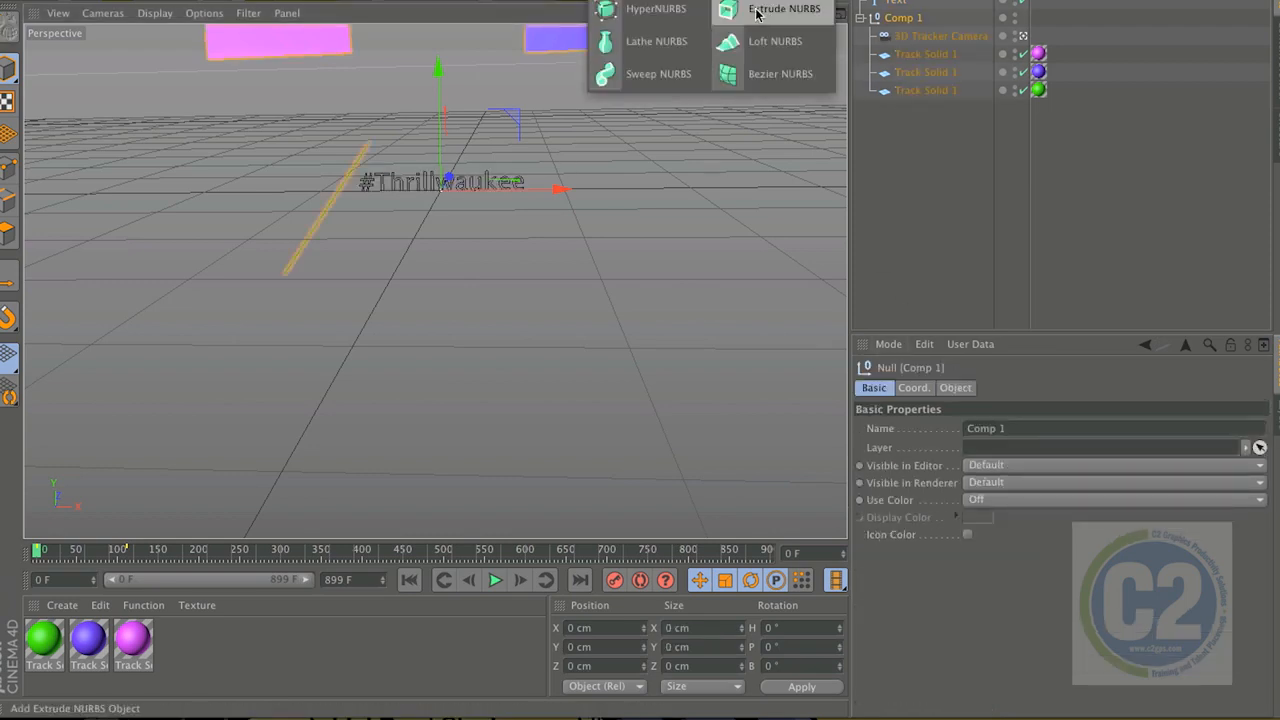
{"action": "left_click", "coordinate": [757, 13]}
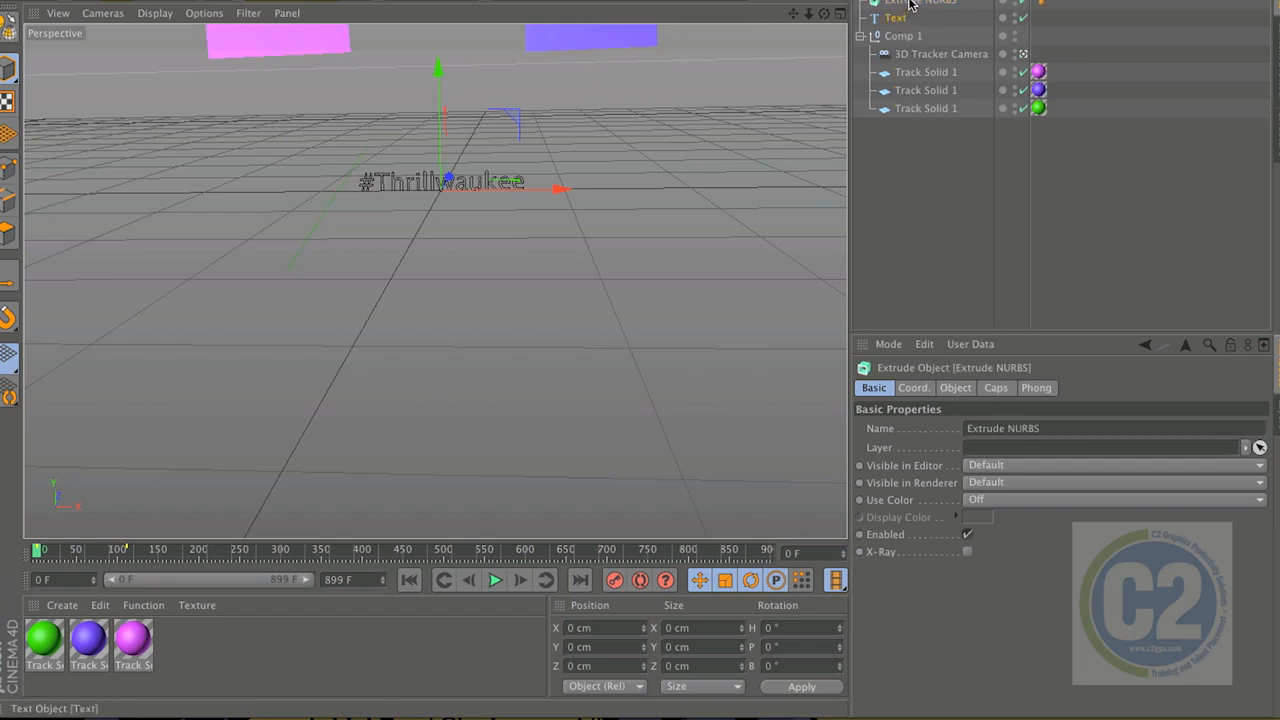
{"action": "left_click_drag", "start_coordinate": [898, 17], "coordinate": [912, 4]}
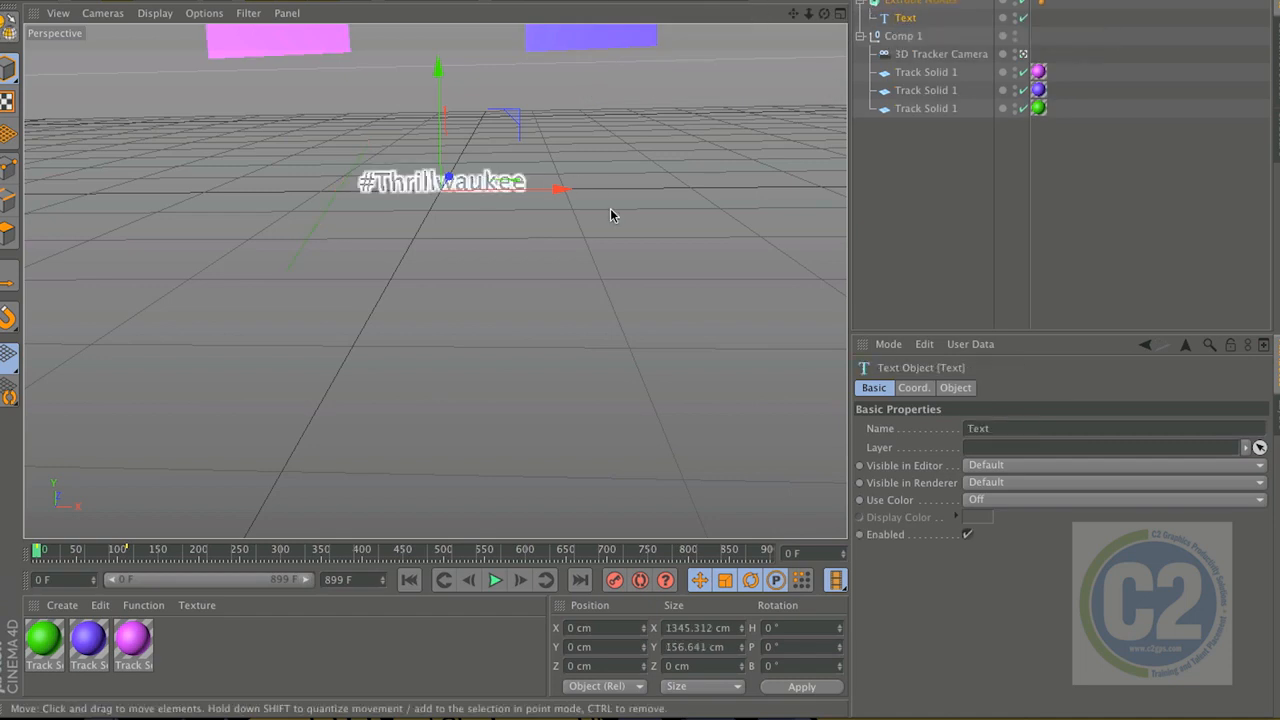
Set the Z movement of the Extrude NURBS to 27 cm to deepen the text extrusion
{"action": "left_click", "coordinate": [922, 390]}
{"action": "left_click", "coordinate": [957, 389]}
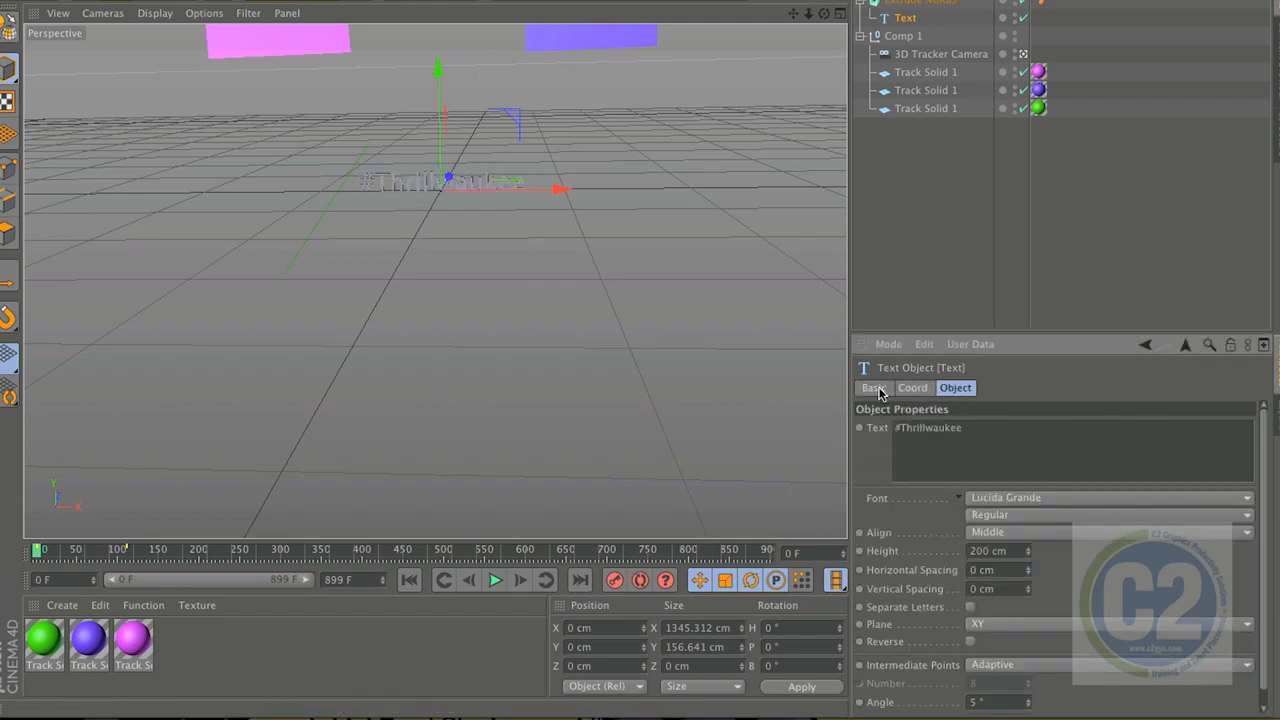
{"action": "left_click", "coordinate": [920, 2]}
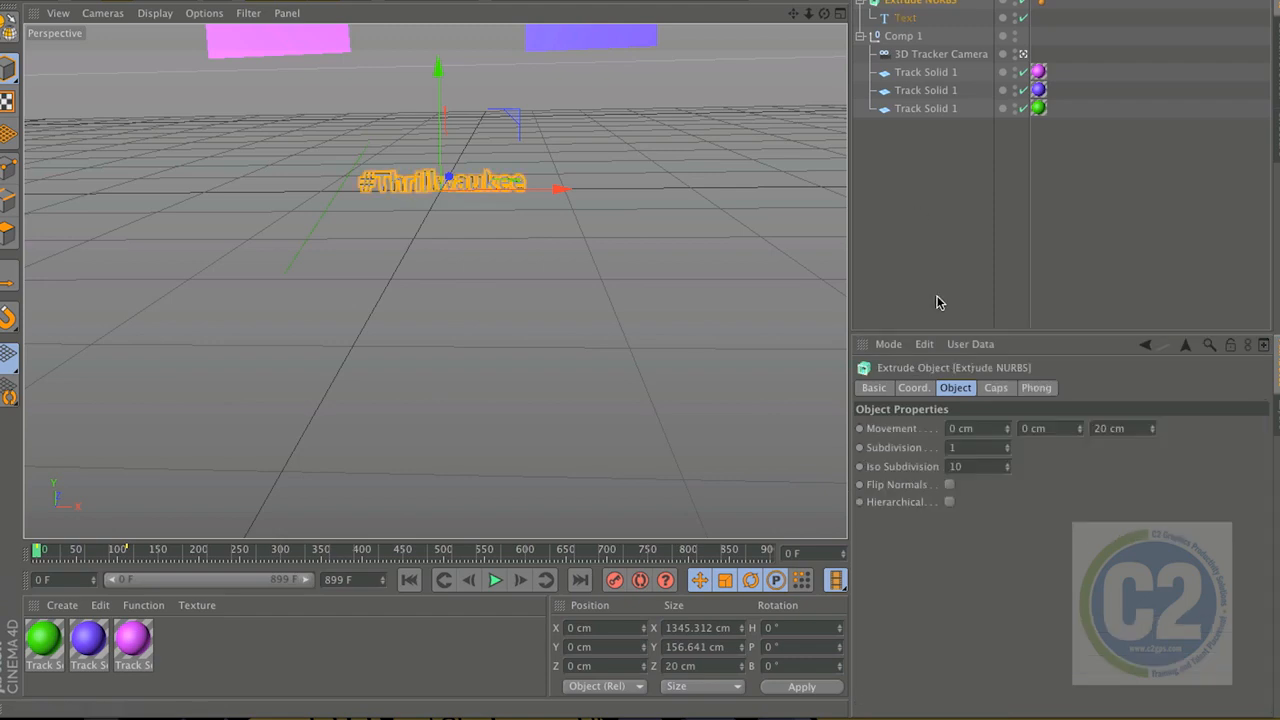
{"action": "left_click", "coordinate": [1151, 425]}
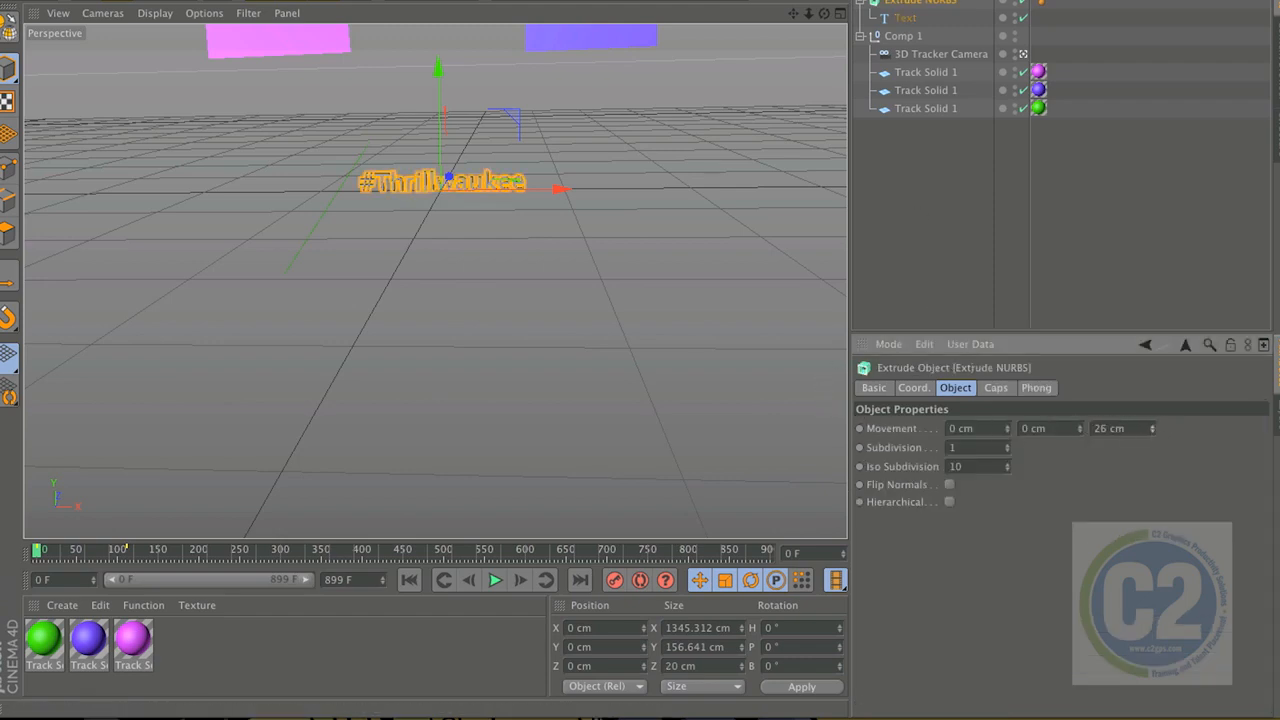
Collapse the Extrude NURBS hierarchy and make it a child of the green Track Solid 1
{"action": "left_click", "coordinate": [874, 388]}
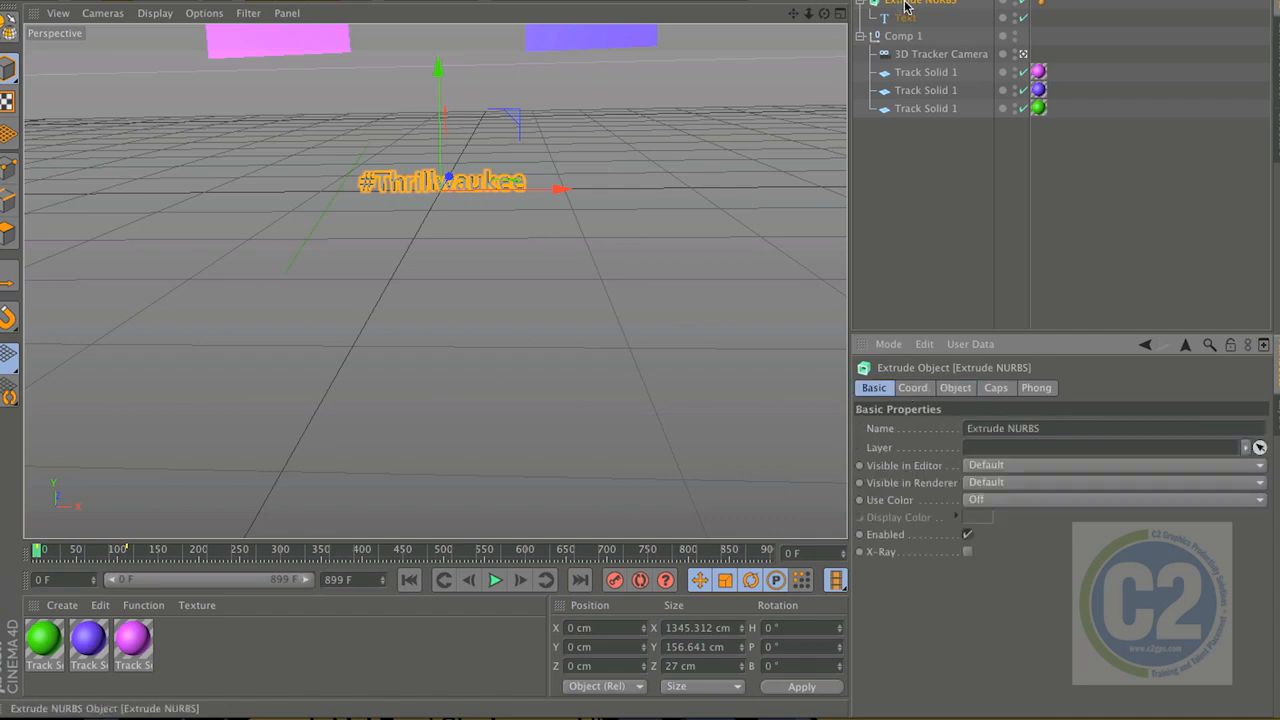
{"action": "scroll", "coordinate": [870, 20], "scroll_direction": "down", "scroll_amount": 1}
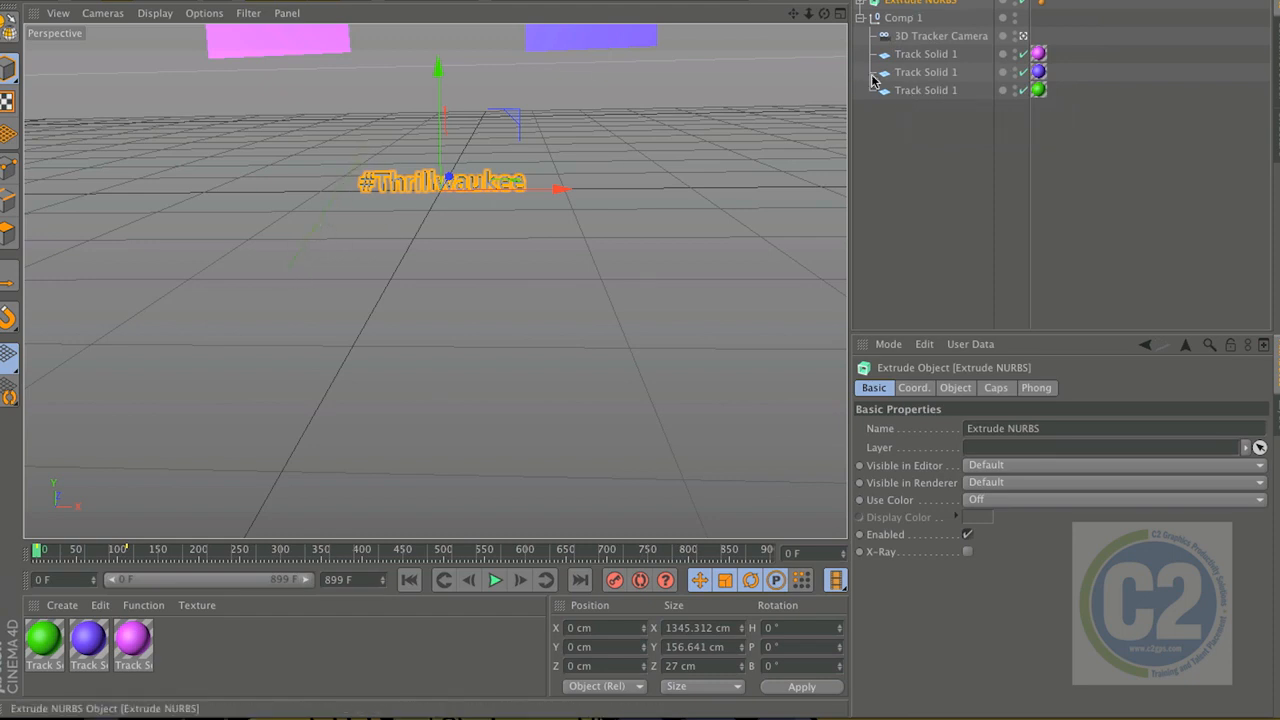
{"action": "left_click_drag", "start_coordinate": [912, 94], "coordinate": [914, 96]}
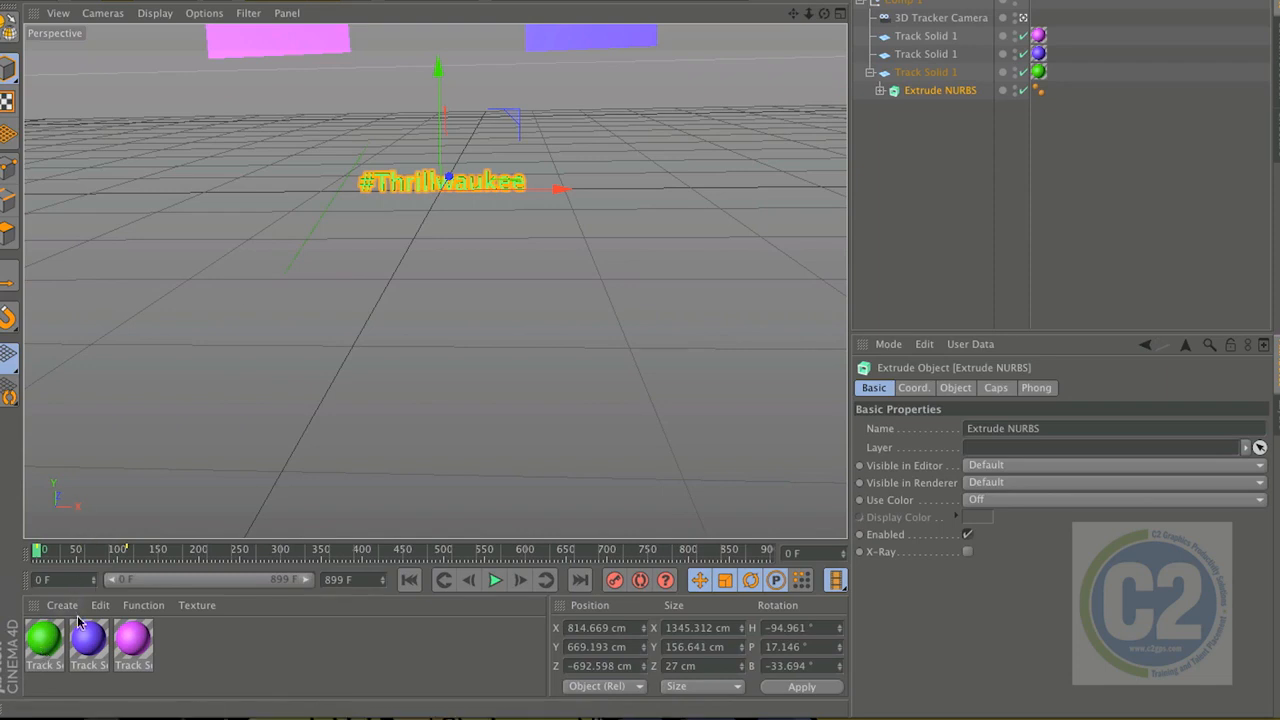
Set the X, Y and Z position of the Extrude NURBS to 0 cm relative to its parent solid
{"action": "left_click", "coordinate": [912, 389]}
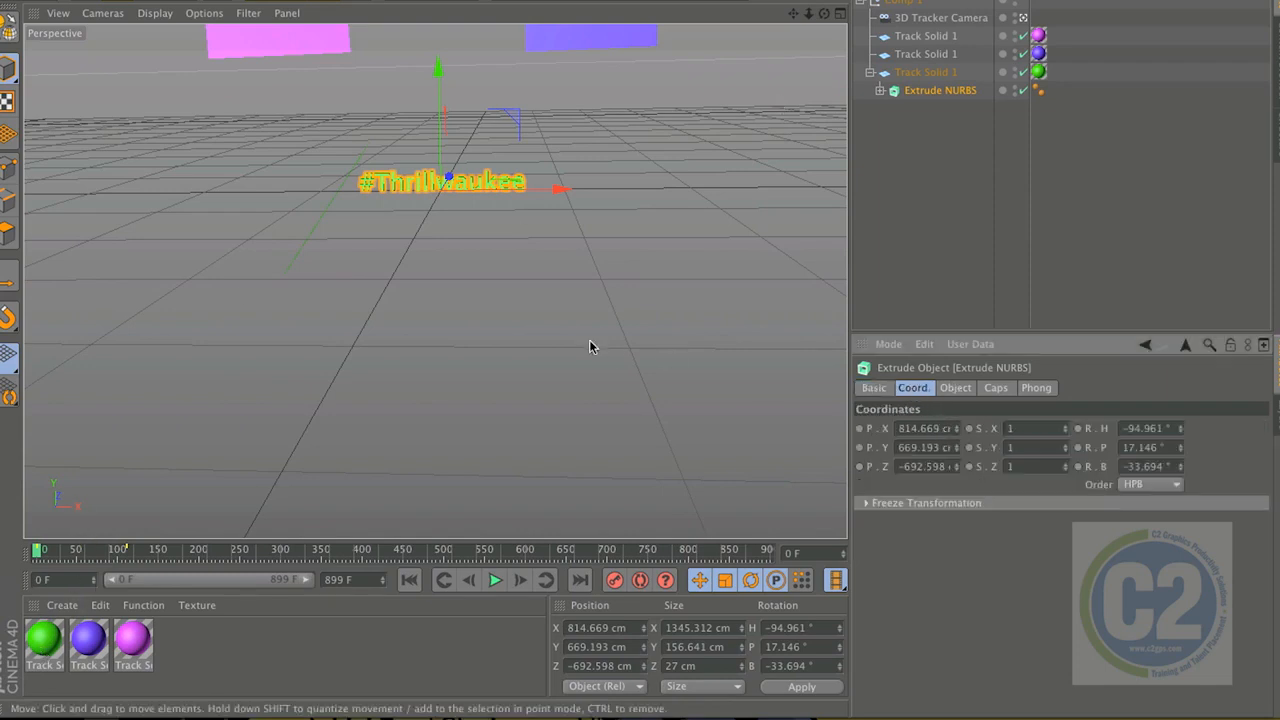
{"action": "left_click_drag", "start_coordinate": [40, 553], "coordinate": [0, 560]}
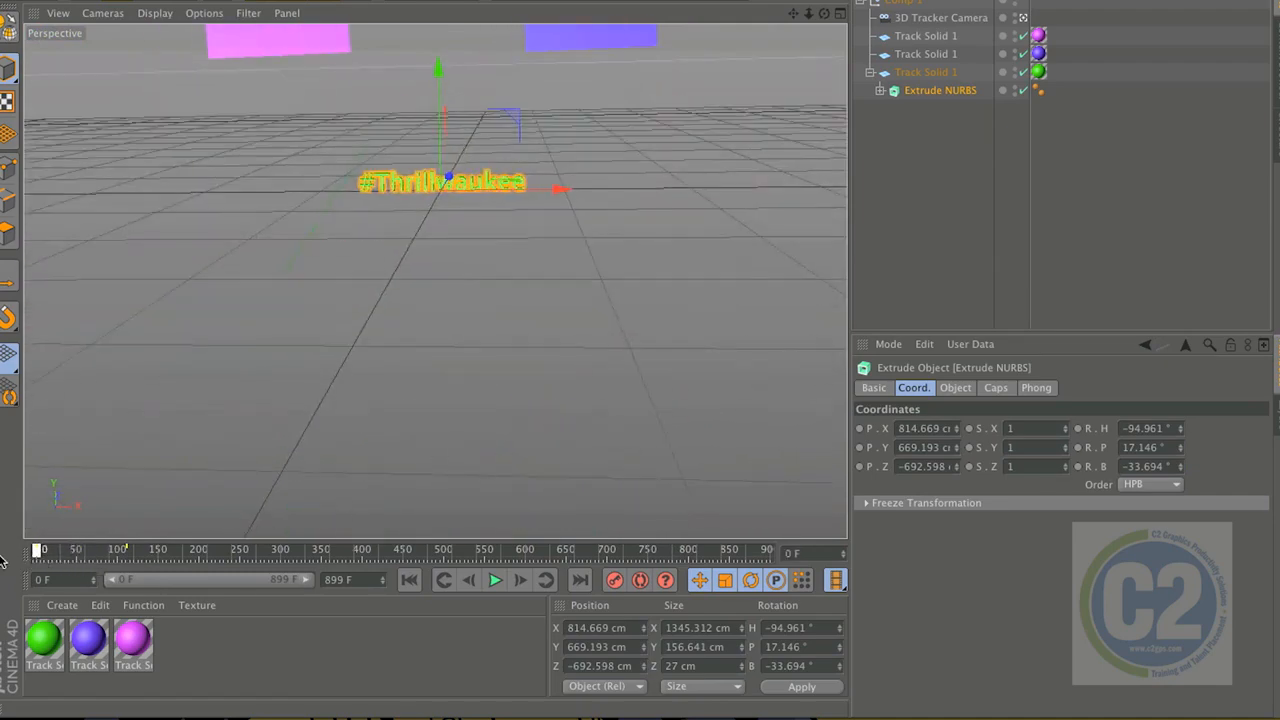
{"action": "left_click", "coordinate": [940, 430]}
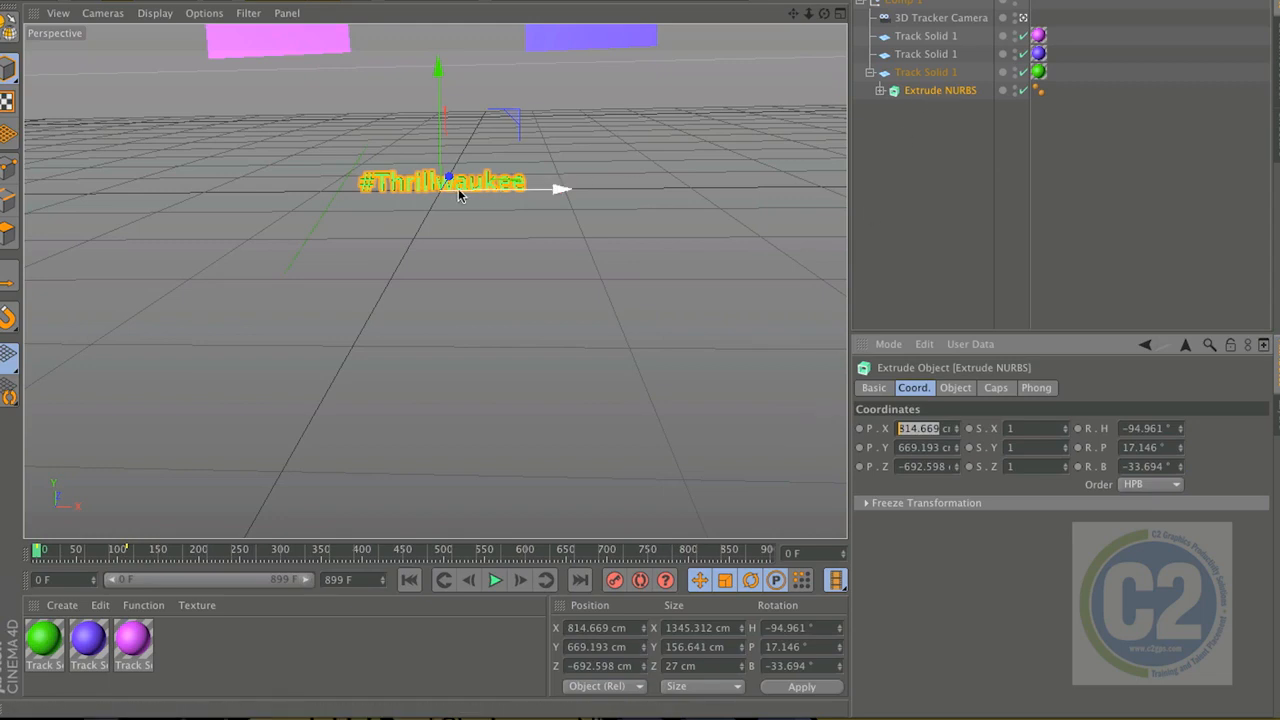
{"action": "left_click", "coordinate": [878, 91]}
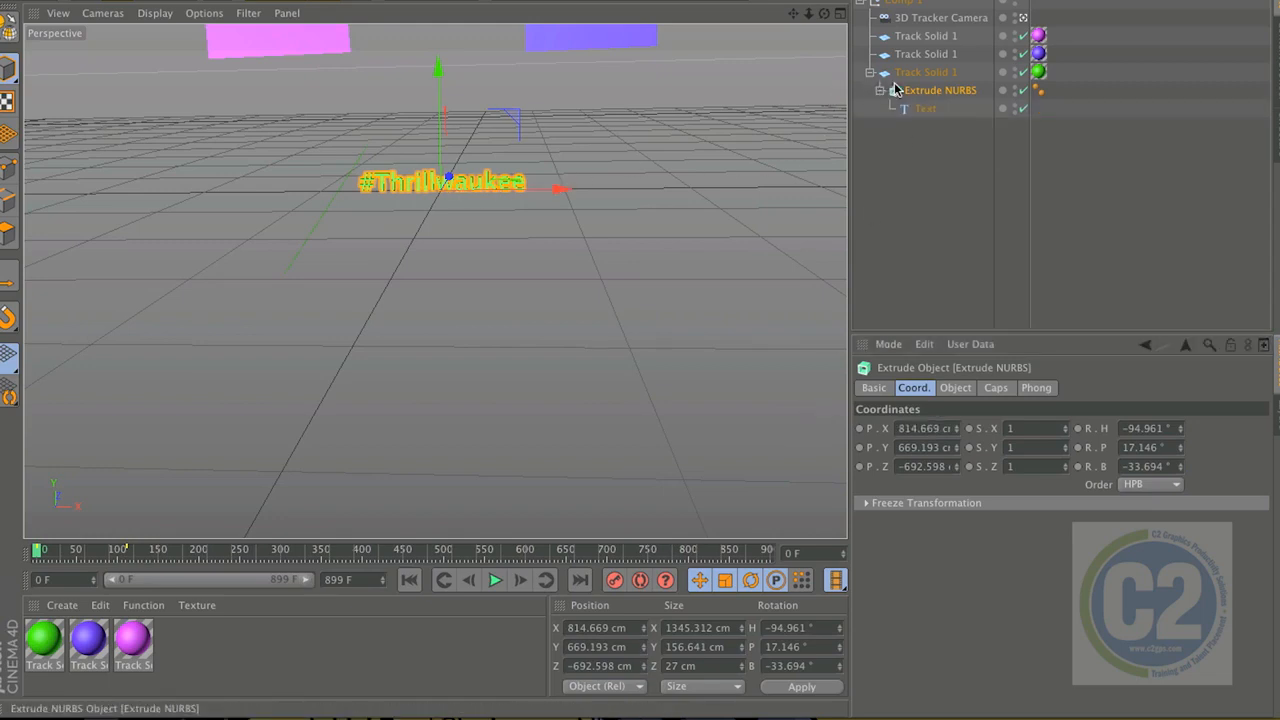
{"action": "left_click", "coordinate": [940, 430]}
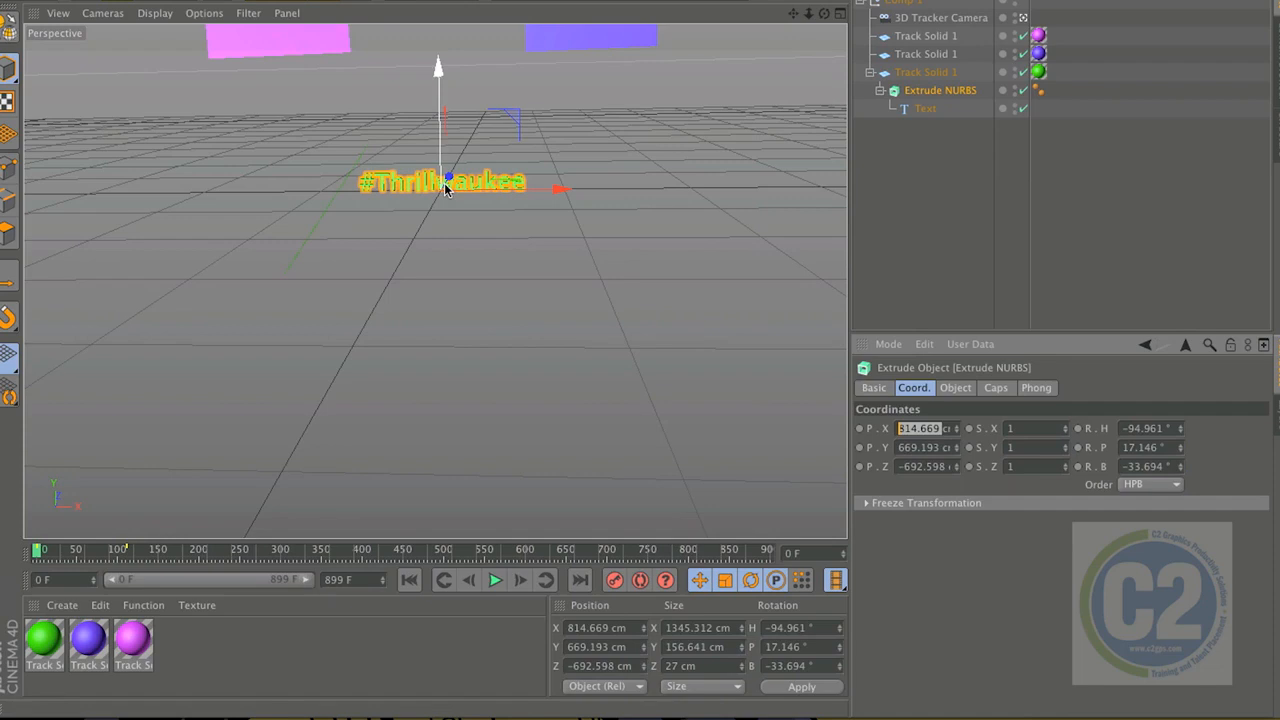
{"action": "type", "text": "0"}
{"action": "key", "text": "Return"}
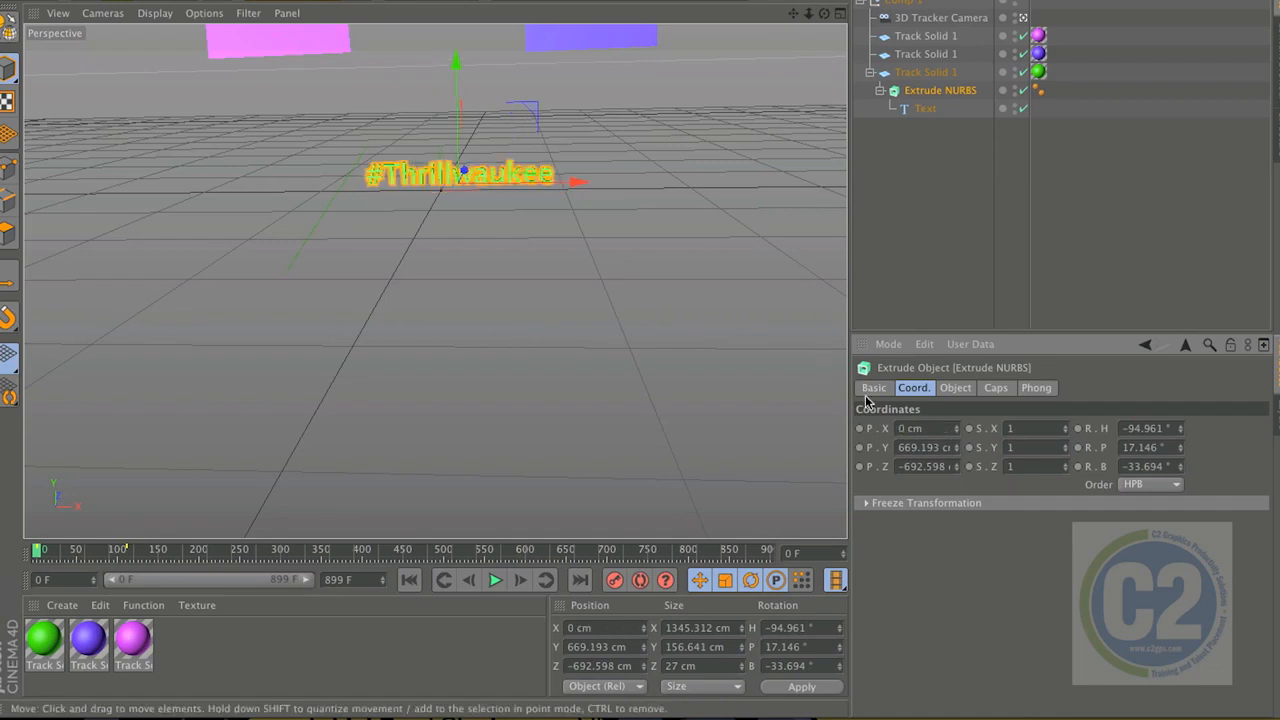
{"action": "double_click", "coordinate": [929, 448]}
{"action": "type", "text": "0"}
{"action": "key", "text": "Return"}
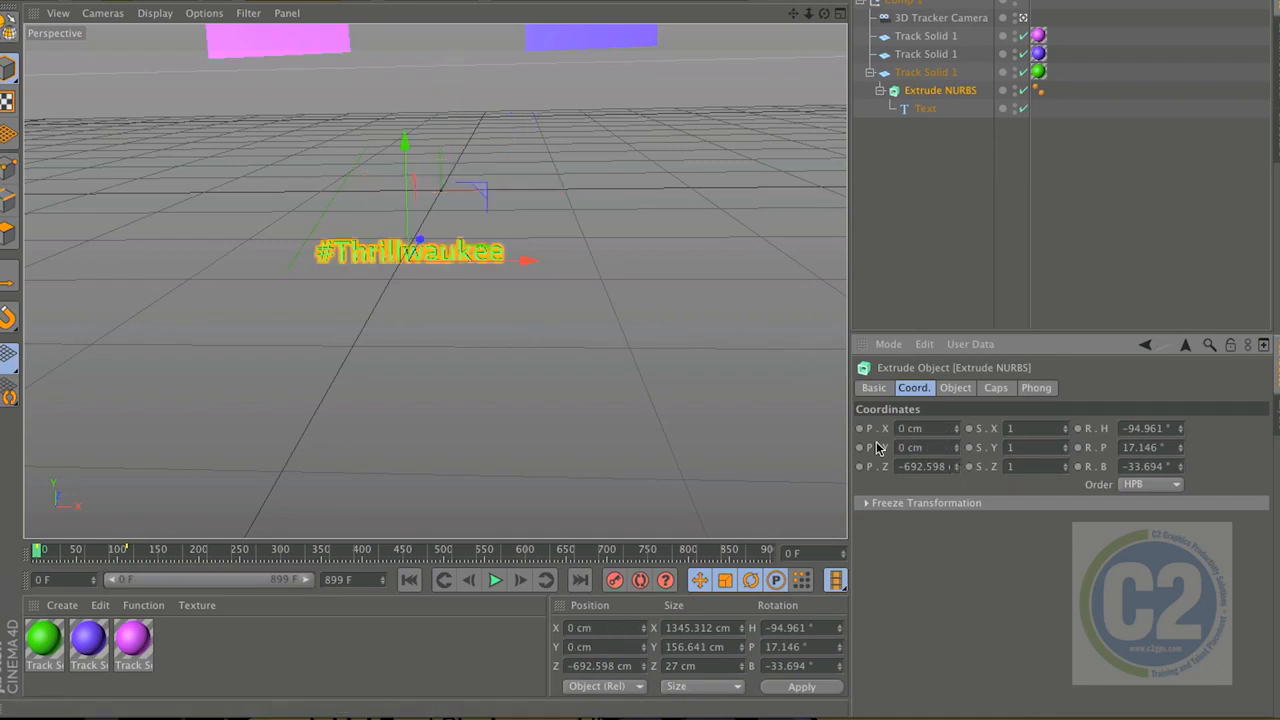
{"action": "double_click", "coordinate": [938, 467]}
{"action": "type", "text": "0"}
{"action": "key", "text": "Return"}
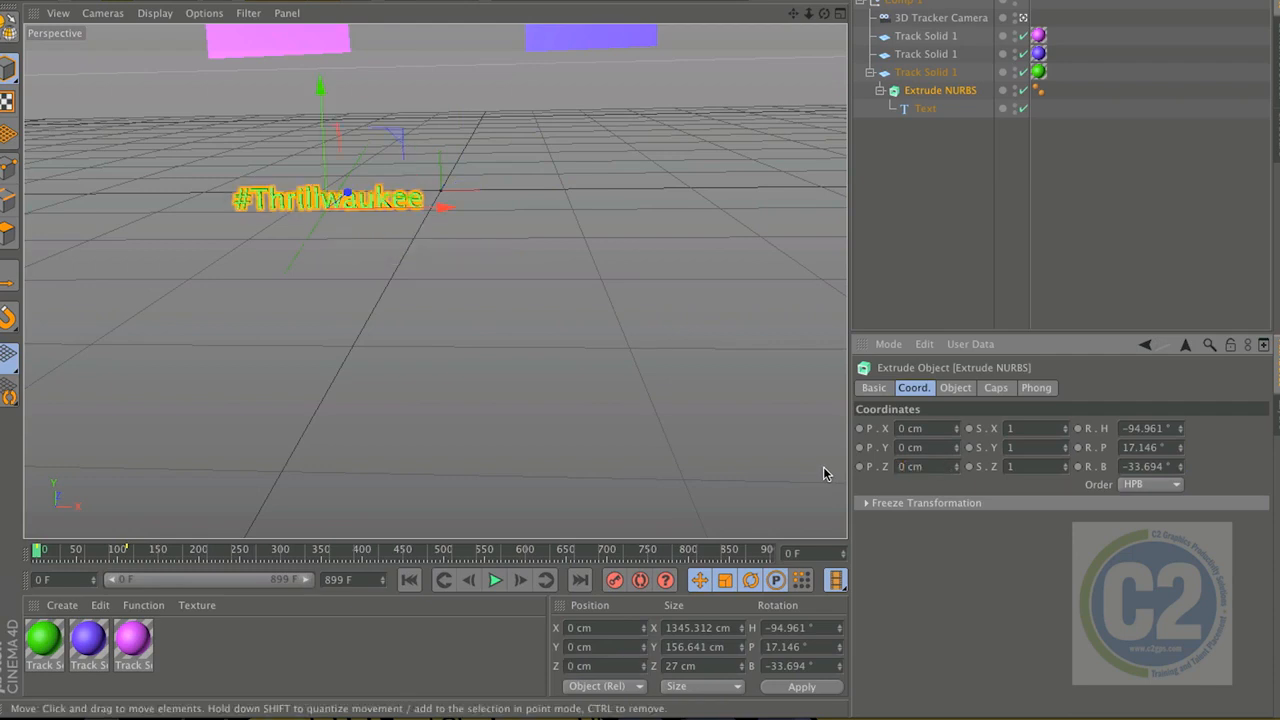
Set the heading, pitch and bank rotation of the Extrude NURBS to 0°
{"action": "double_click", "coordinate": [1166, 428]}
{"action": "type", "text": "0"}
{"action": "key", "text": "Return"}
{"action": "double_click", "coordinate": [1146, 448]}
{"action": "type", "text": "0"}
{"action": "key", "text": "Return"}
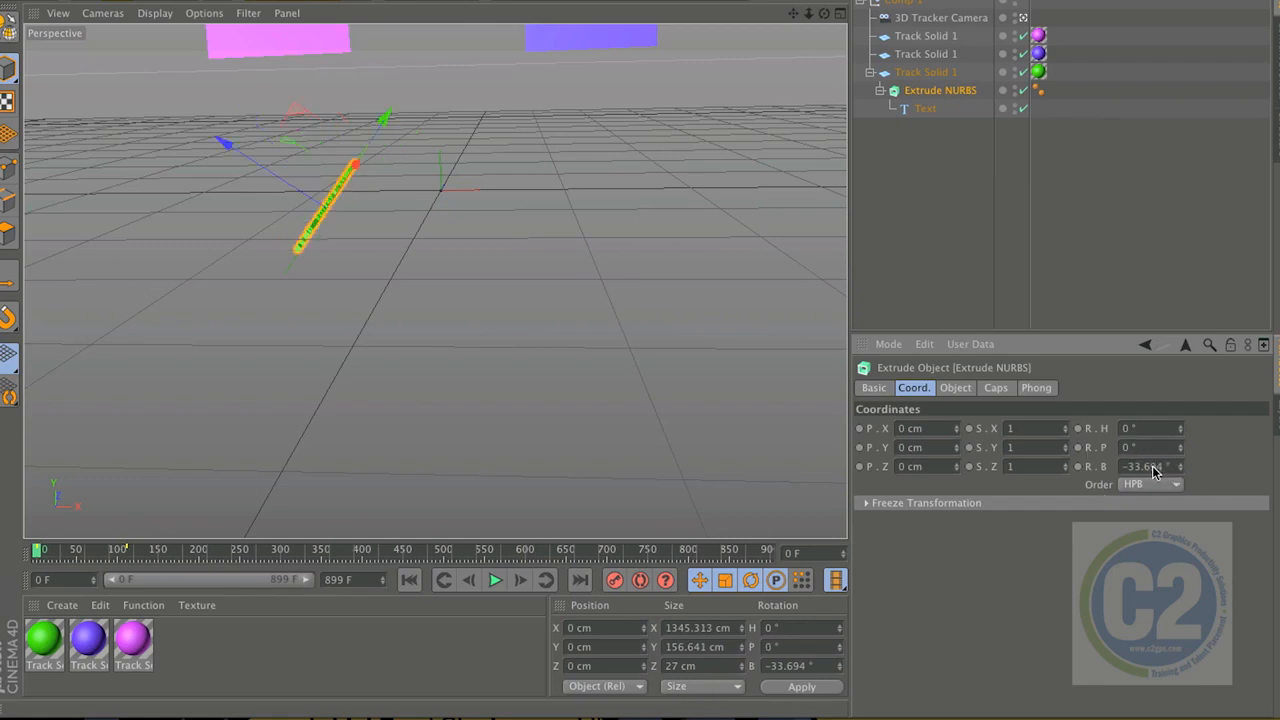
{"action": "double_click", "coordinate": [1148, 466]}
{"action": "type", "text": "0"}
{"action": "key", "text": "Return"}
Scrub the timeline to frame 111 and back to check the text's placement on the green solid, stopping at frame 63
{"action": "left_click_drag", "start_coordinate": [37, 550], "coordinate": [126, 549]}
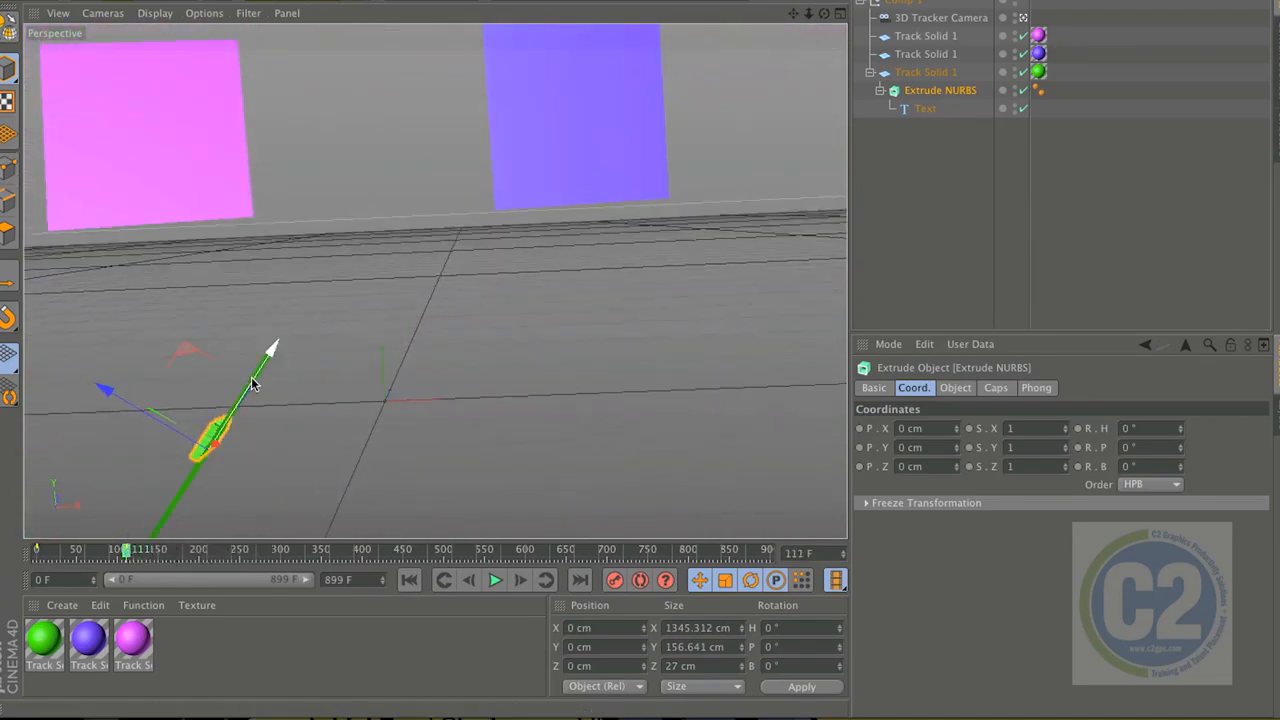
{"action": "left_click_drag", "start_coordinate": [126, 549], "coordinate": [76, 550]}
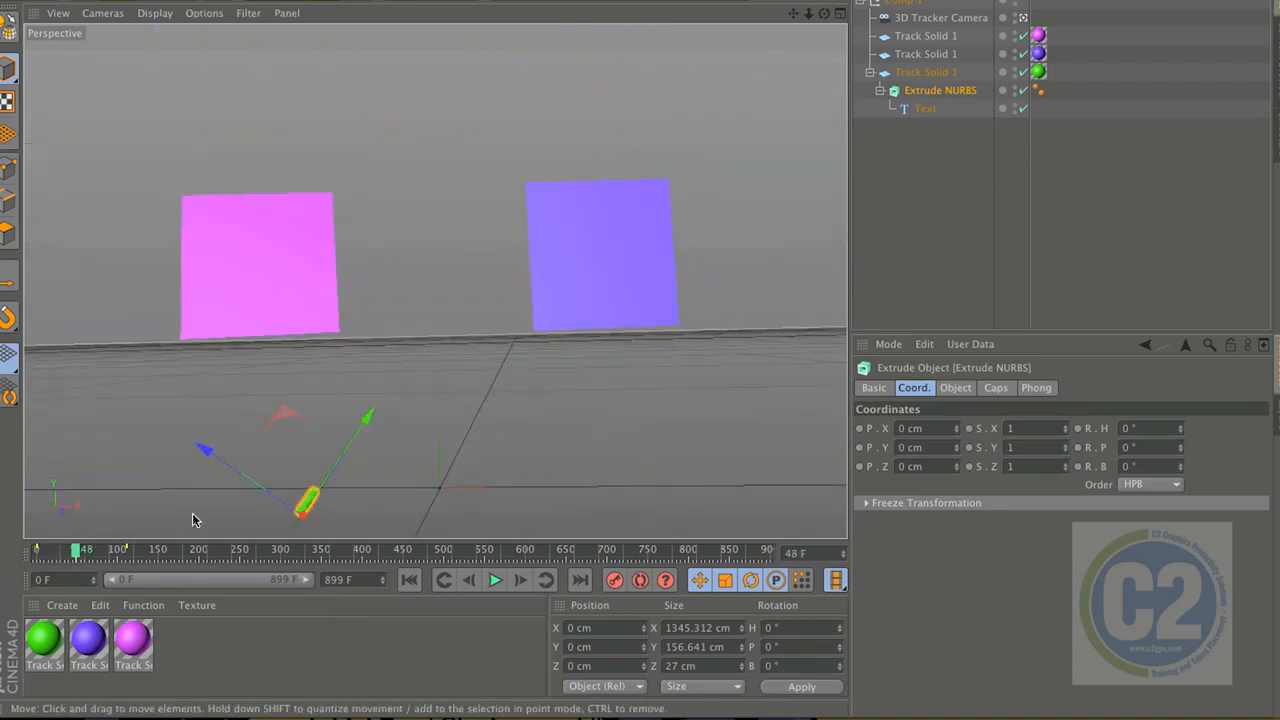
{"action": "mouse_move", "coordinate": [76, 550]}
{"action": "left_mouse_down"}
{"action": "mouse_move", "coordinate": [44, 550]}
{"action": "mouse_move", "coordinate": [143, 550]}
{"action": "mouse_move", "coordinate": [87, 550]}
{"action": "left_mouse_up"}
Add a Cube object and make it a child of the pink Track Solid 1
{"action": "left_click", "coordinate": [200, 308]}
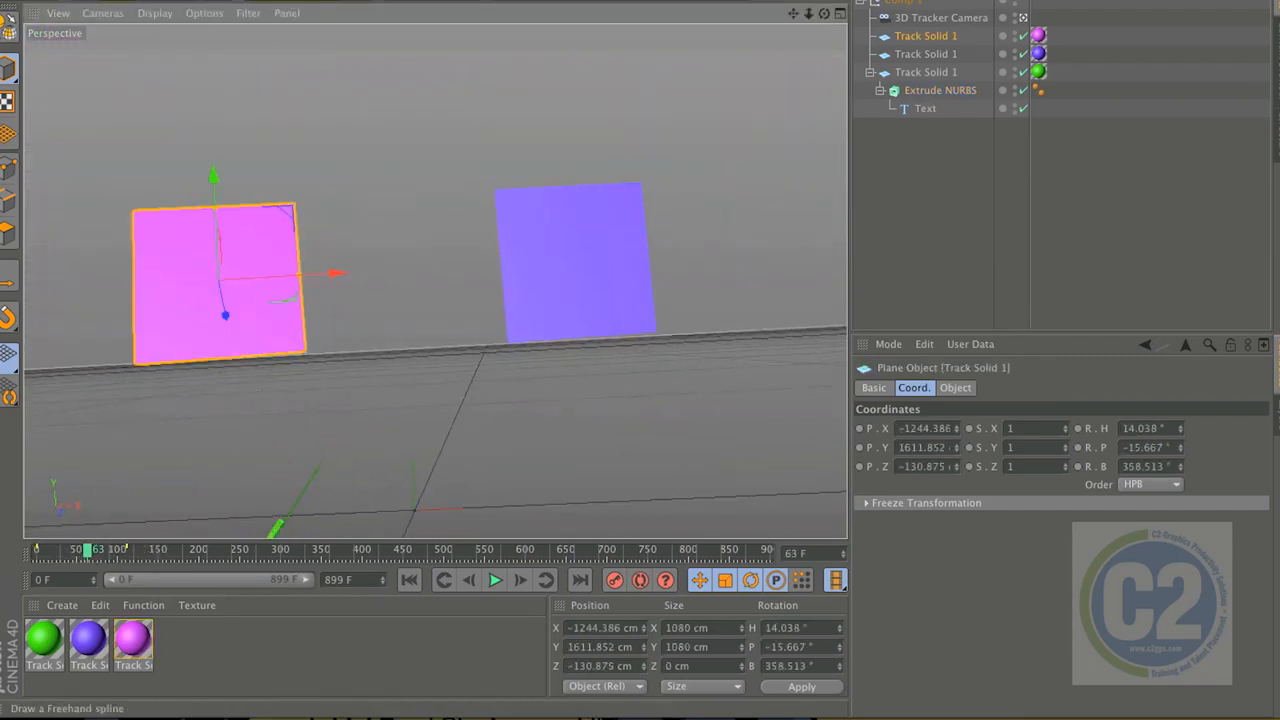
{"action": "left_click", "coordinate": [536, 2]}
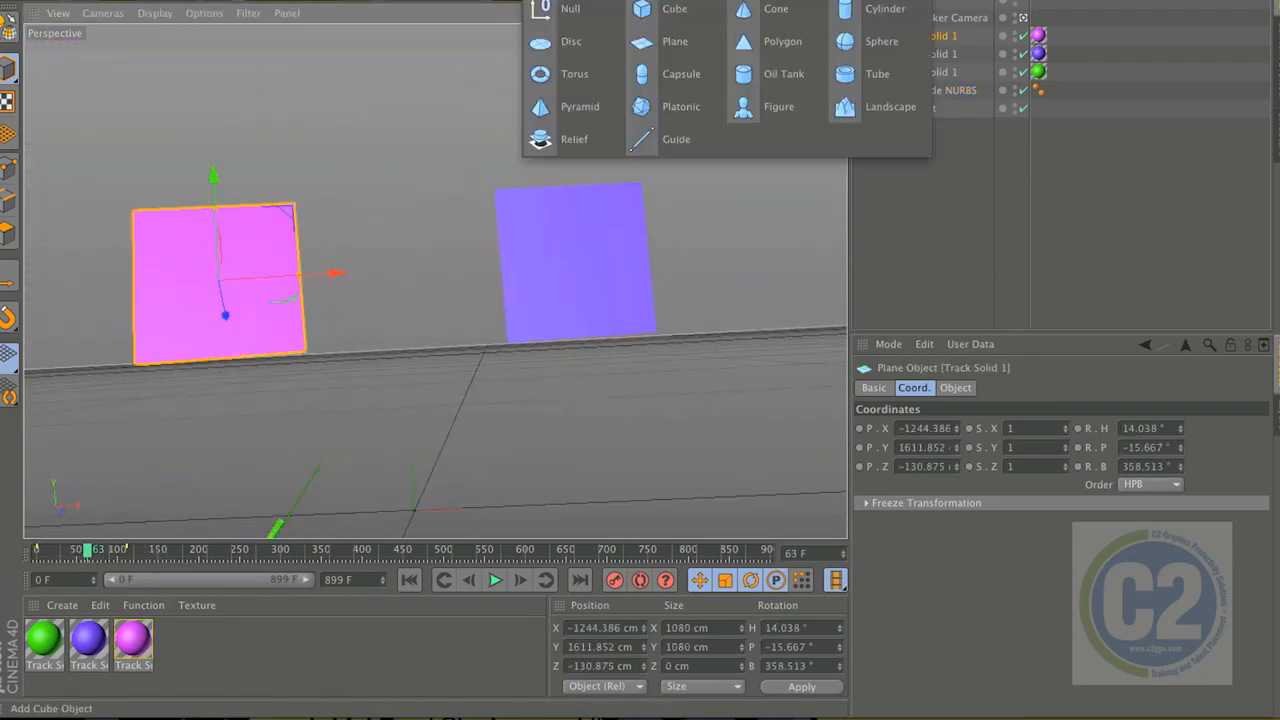
{"action": "left_click", "coordinate": [655, 12]}
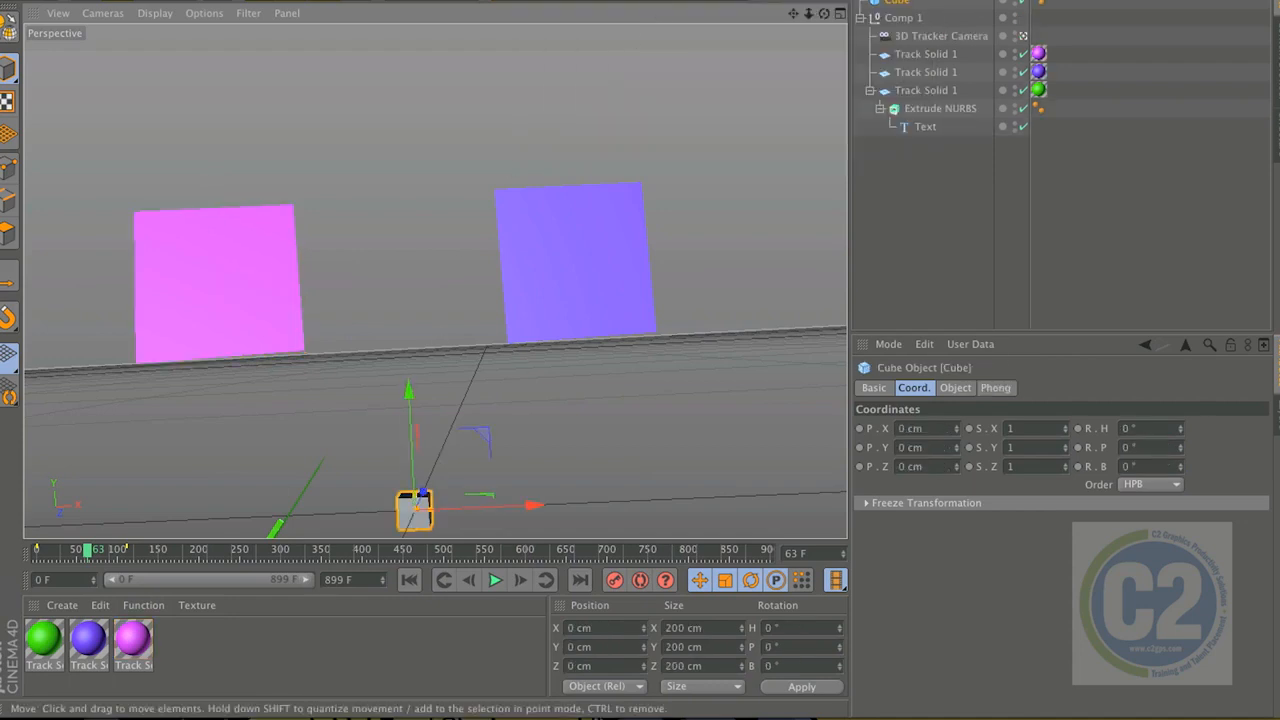
{"action": "left_click", "coordinate": [233, 273]}
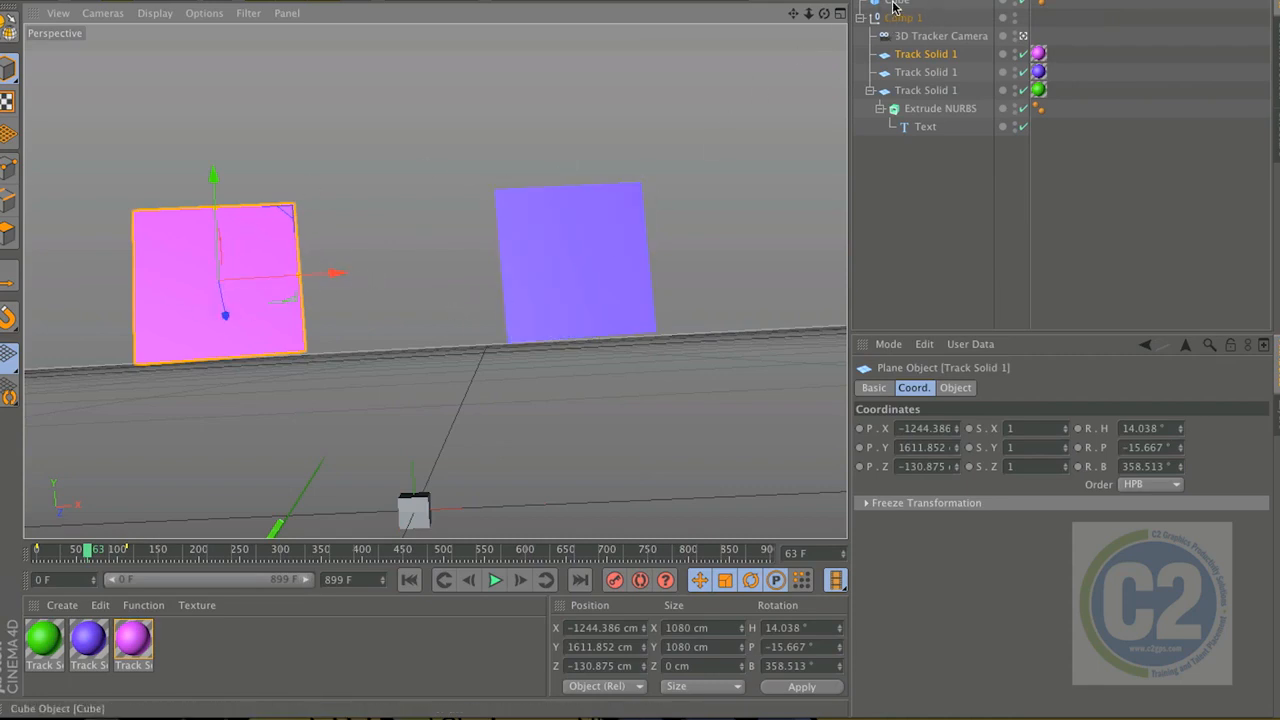
{"action": "left_click_drag", "start_coordinate": [920, 55], "coordinate": [922, 56]}
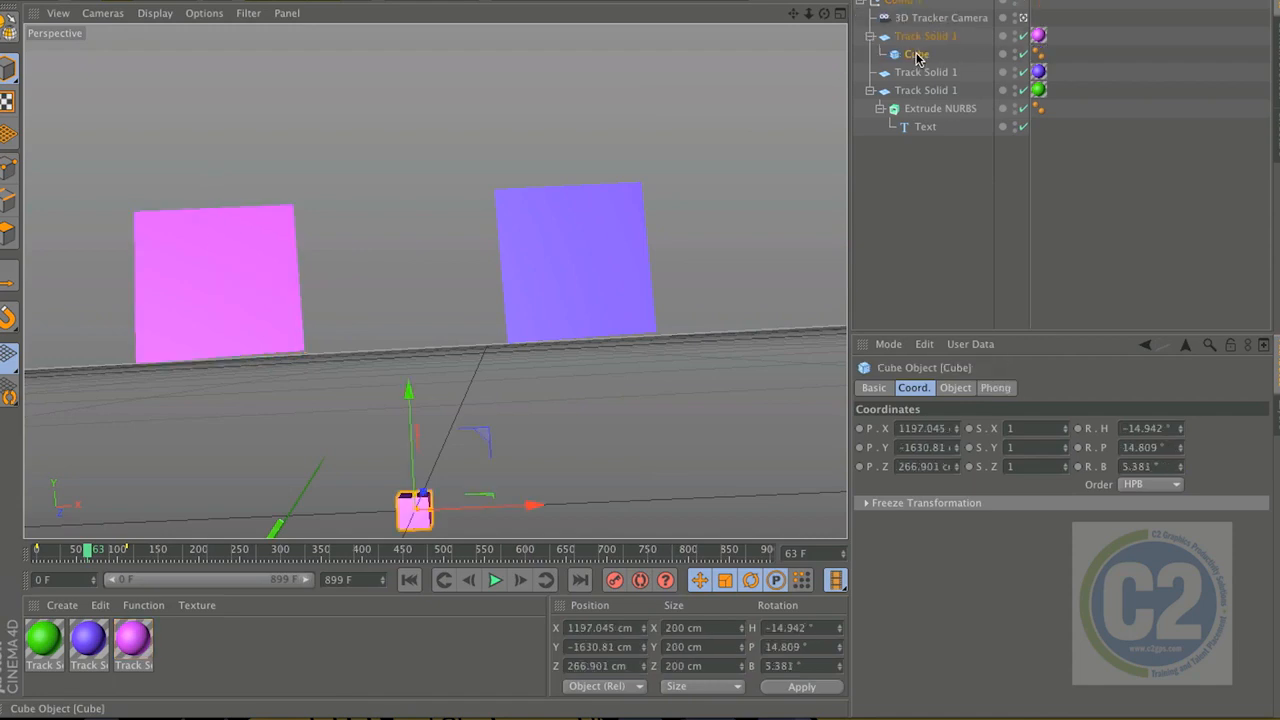
Set the Cube's X, Y and Z position to 0 cm relative to the pink solid
{"action": "double_click", "coordinate": [940, 430]}
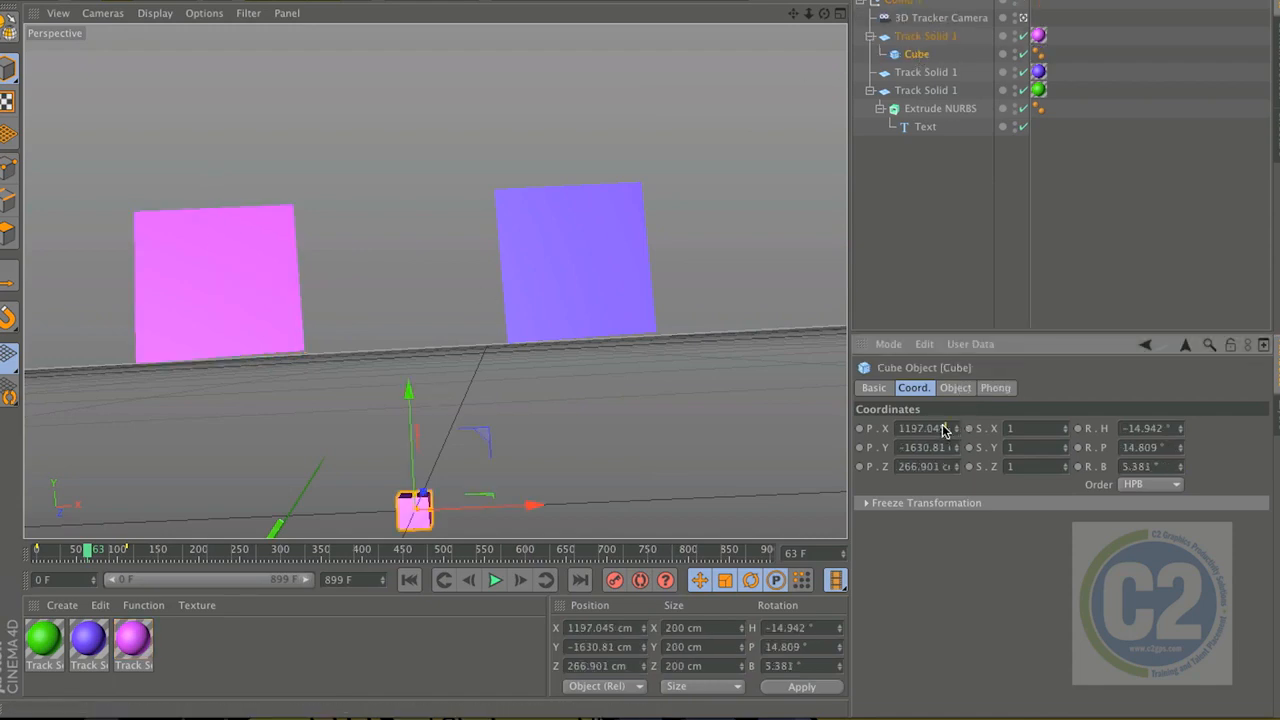
{"action": "type", "text": "0"}
{"action": "key", "text": "Return"}
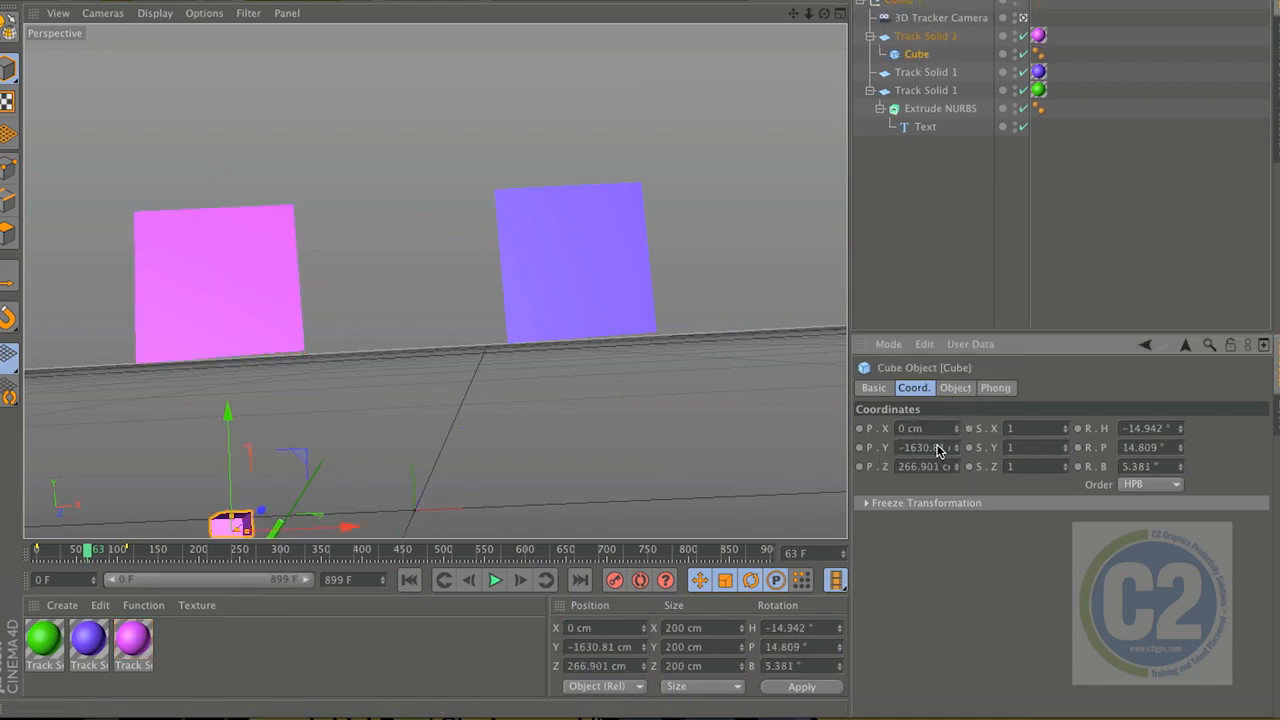
{"action": "double_click", "coordinate": [950, 447]}
{"action": "type", "text": "0"}
{"action": "key", "text": "Return"}
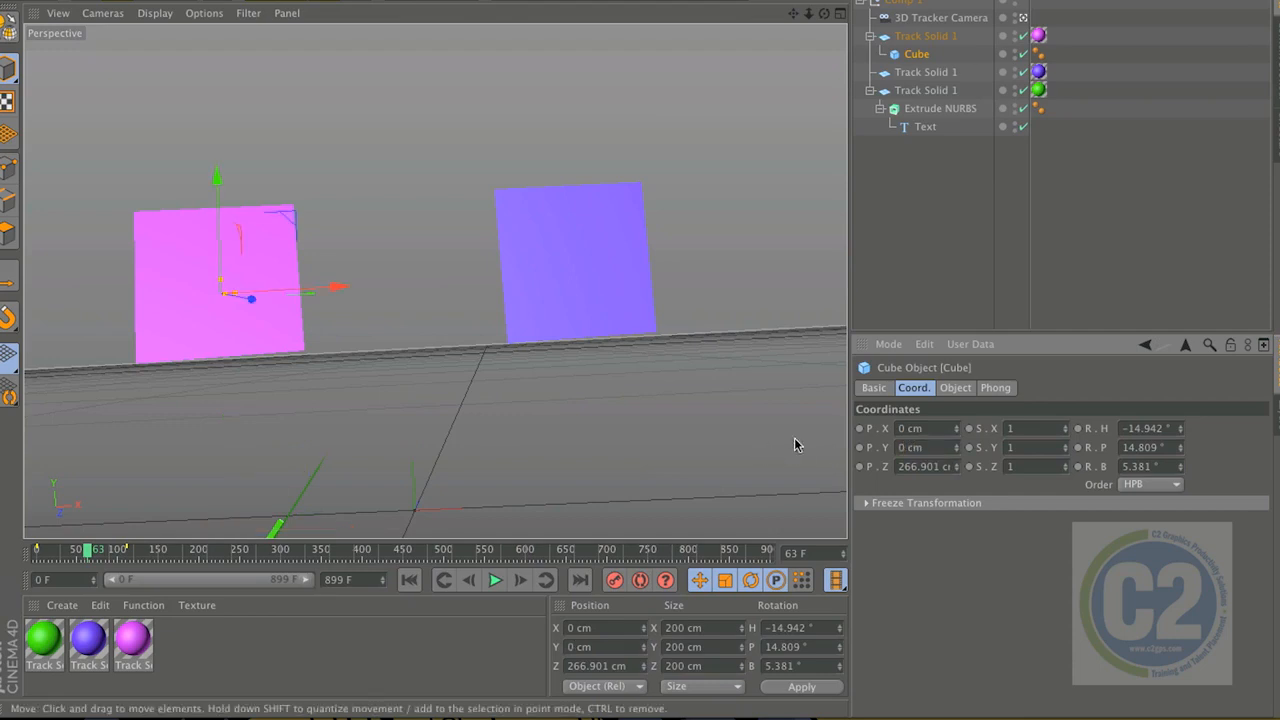
{"action": "double_click", "coordinate": [937, 468]}
{"action": "type", "text": "1"}
{"action": "key", "text": "Return"}
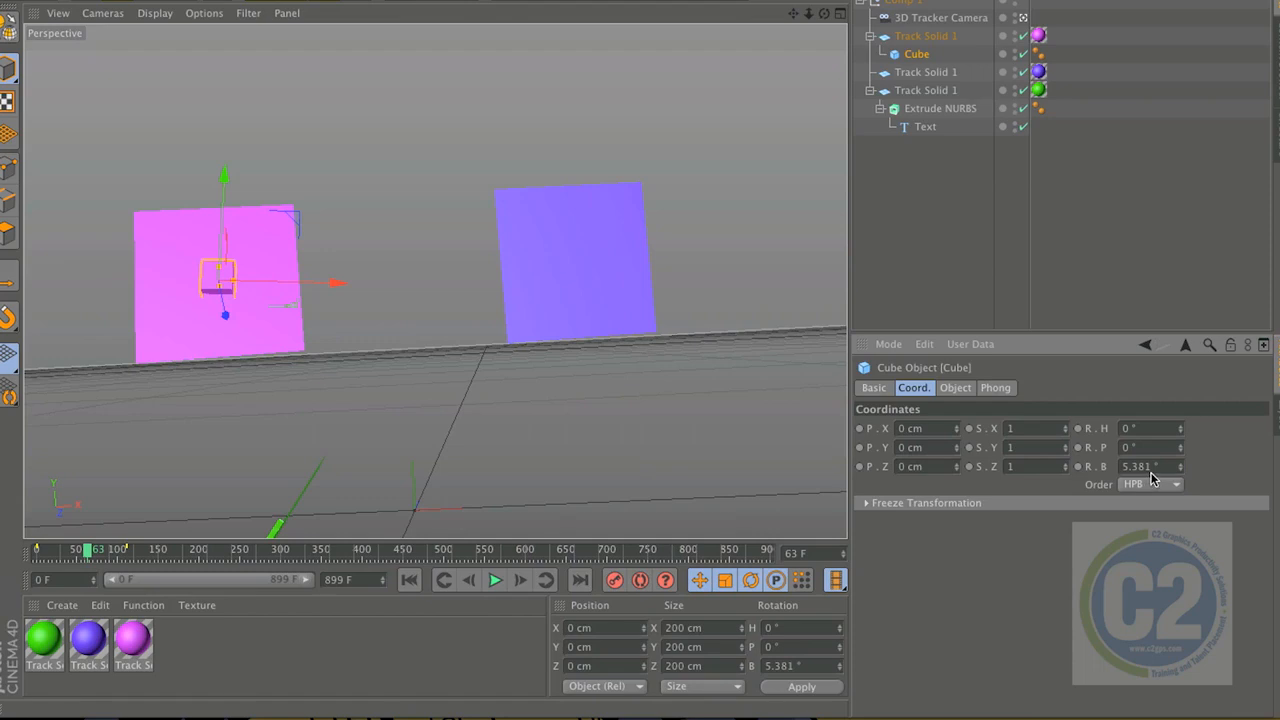
Set the Cube's bank rotation to 0° to align it with the pink solid
{"action": "left_click_drag", "start_coordinate": [1151, 470], "coordinate": [1070, 471]}
{"action": "type", "text": "0"}
{"action": "key", "text": "Return"}
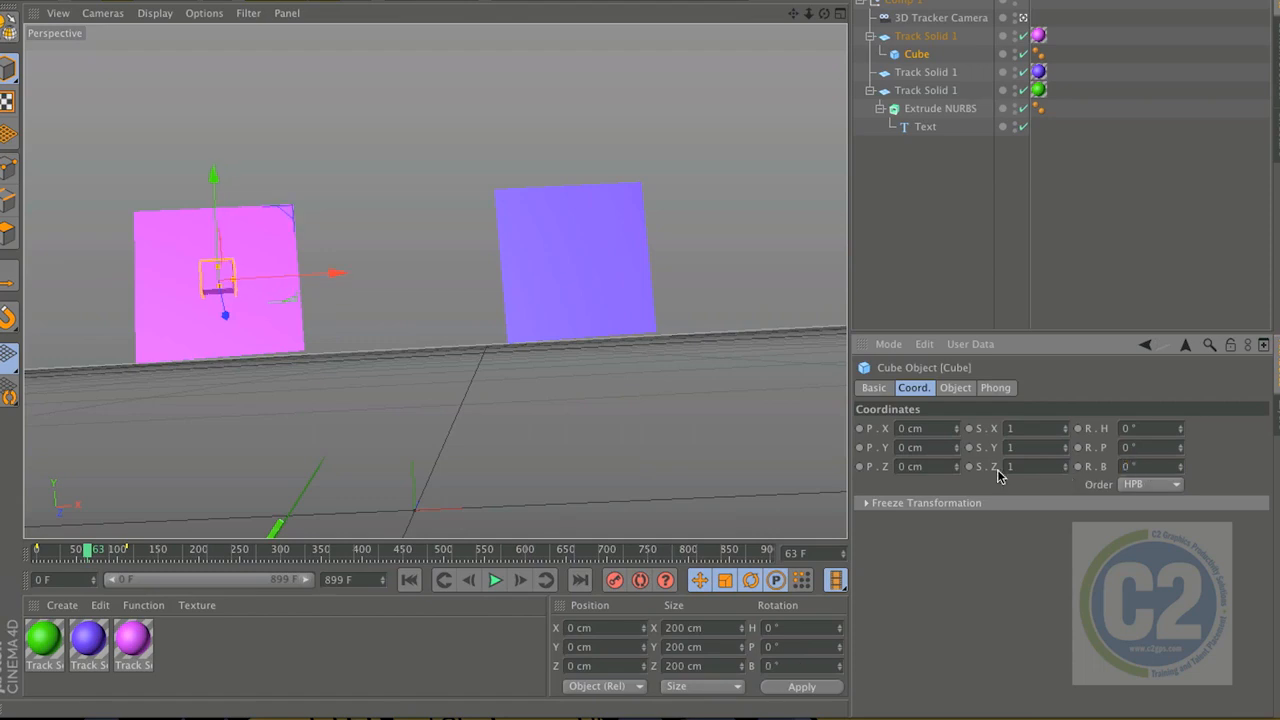
{"action": "left_click", "coordinate": [256, 249]}
{"action": "left_click", "coordinate": [218, 283]}
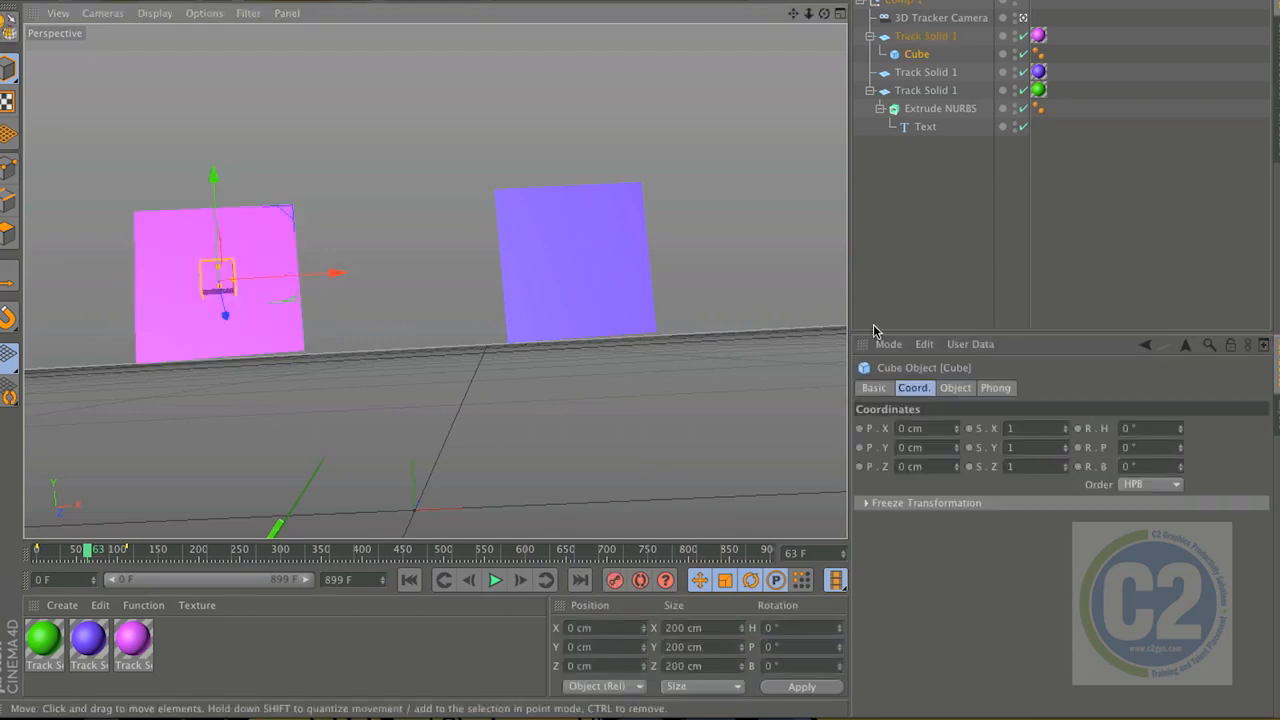
Resize the Cube on the pink solid to 1009 cm in X, 1393 cm in Y and 50 cm in Z
{"action": "left_click", "coordinate": [883, 390]}
{"action": "left_click", "coordinate": [946, 390]}
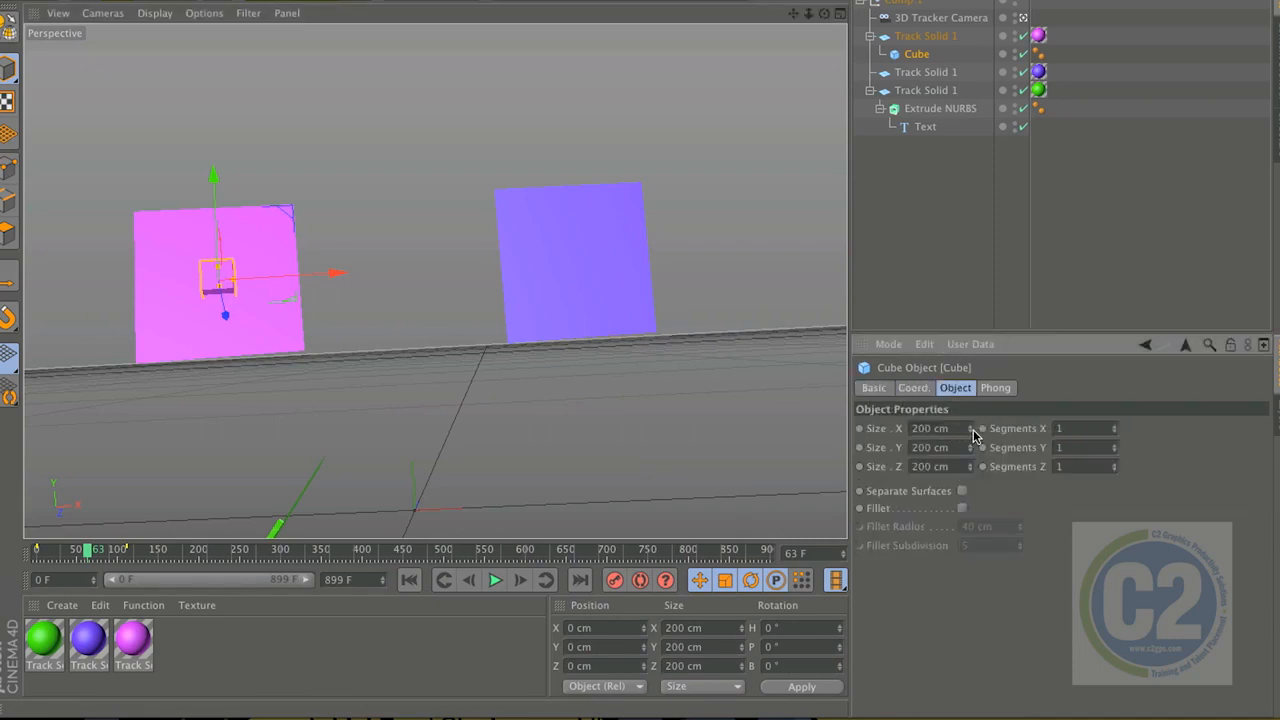
{"action": "left_click_drag", "start_coordinate": [970, 431], "coordinate": [1055, 431]}
{"action": "left_click_drag", "start_coordinate": [968, 459], "coordinate": [879, 473]}
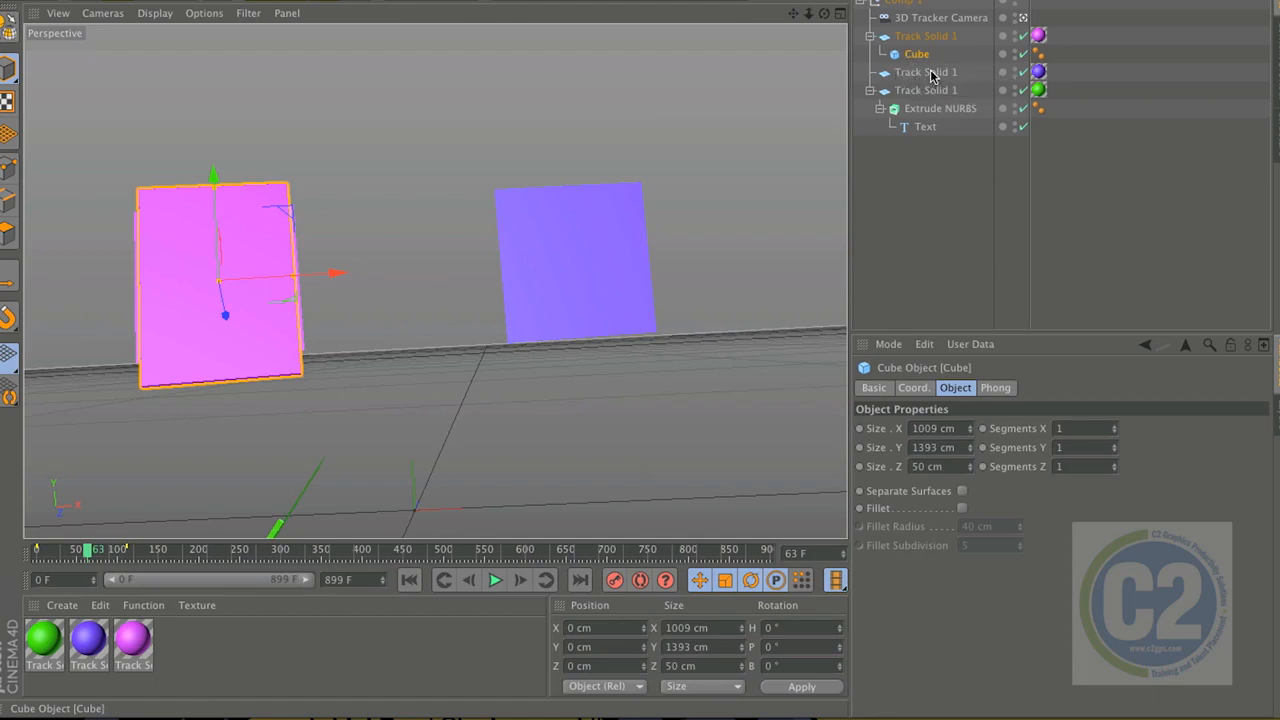
Duplicate the Cube as a child of the blue Track Solid 1 and set its X and Y position to 0 cm
{"action": "left_click_drag", "start_coordinate": [930, 77], "coordinate": [930, 77]}
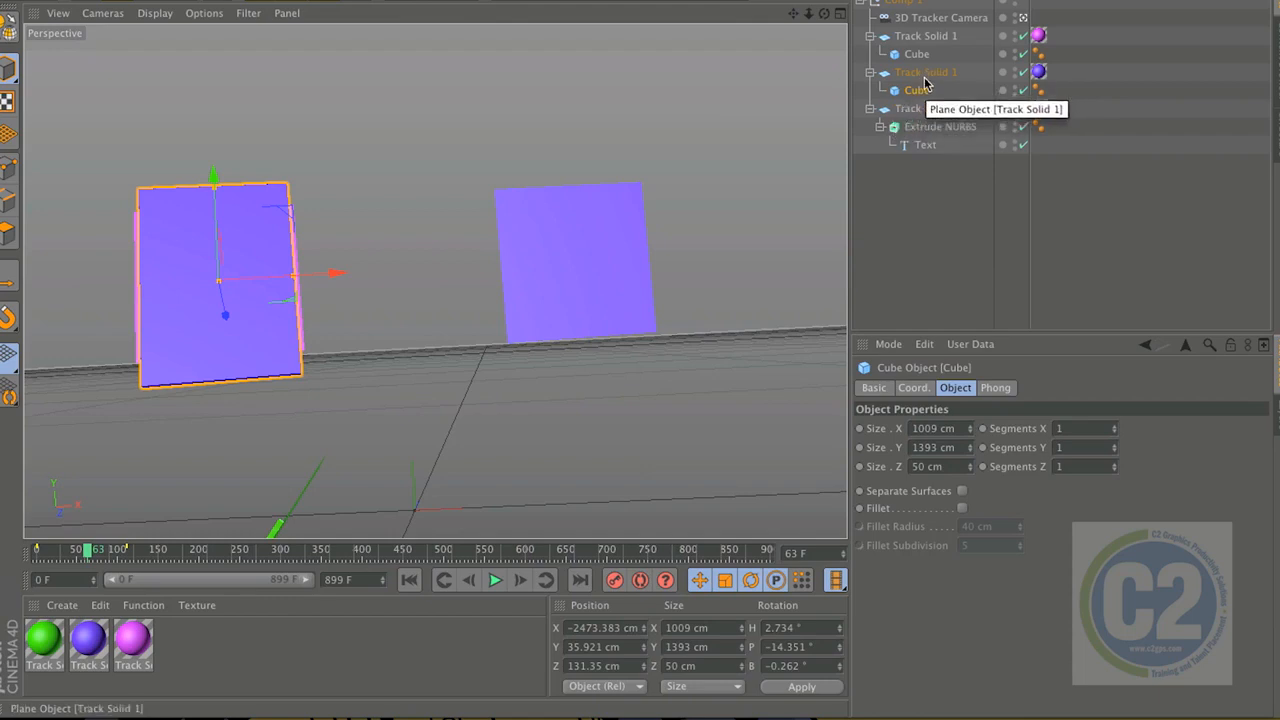
{"action": "left_click", "coordinate": [912, 387]}
{"action": "type", "text": "0"}
{"action": "key", "text": "Return"}
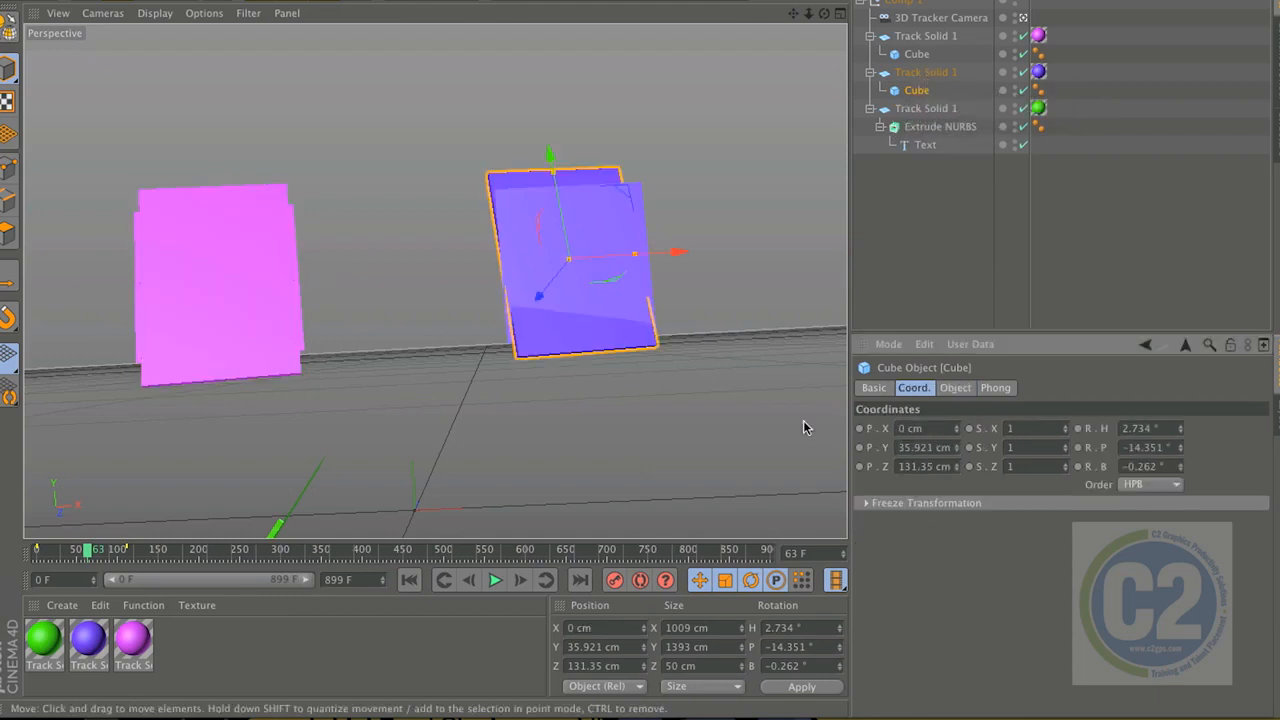
{"action": "double_click", "coordinate": [935, 447]}
{"action": "type", "text": "0"}
{"action": "key", "text": "Return"}
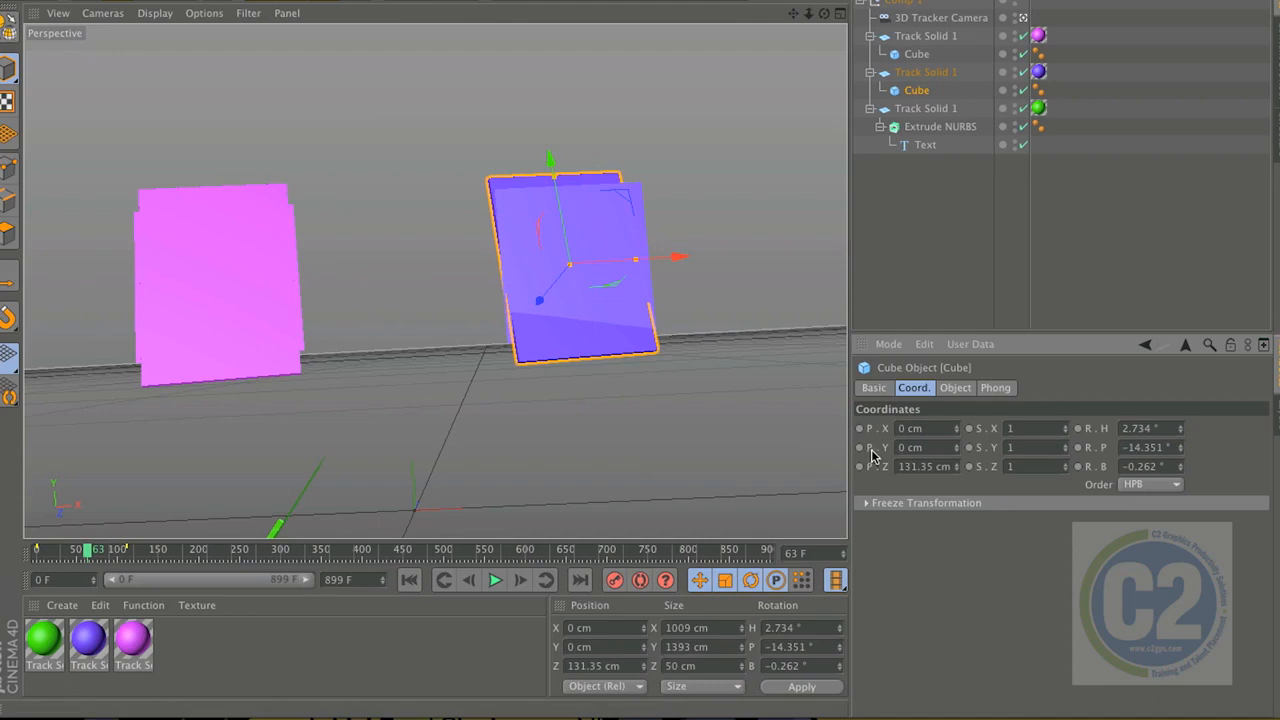
Set the duplicated Cube's Z position to 5 cm and its heading, pitch and bank rotation to 0°
{"action": "double_click", "coordinate": [930, 467]}
{"action": "type", "text": "5"}
{"action": "key", "text": "Return"}
{"action": "left_click_drag", "start_coordinate": [1156, 430], "coordinate": [1098, 429]}
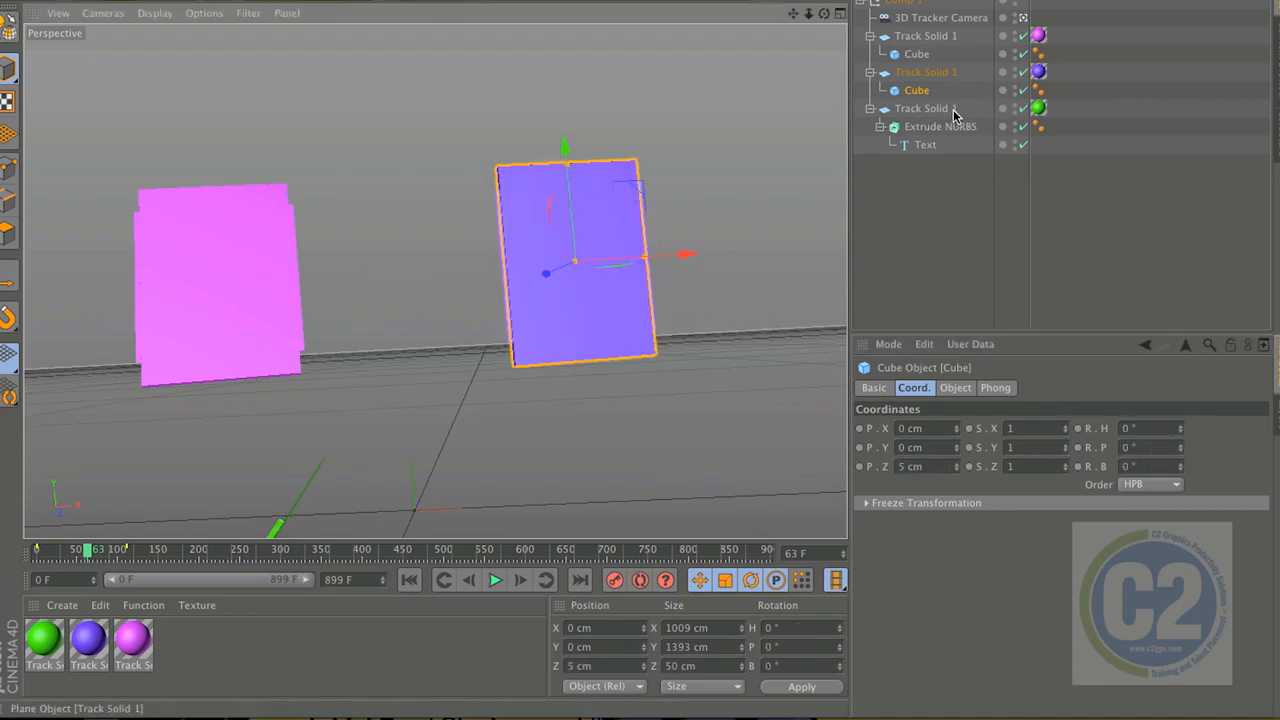
Disable all three Track Solid 1 planes while keeping their child cubes and text enabled
{"action": "left_click", "coordinate": [952, 109]}
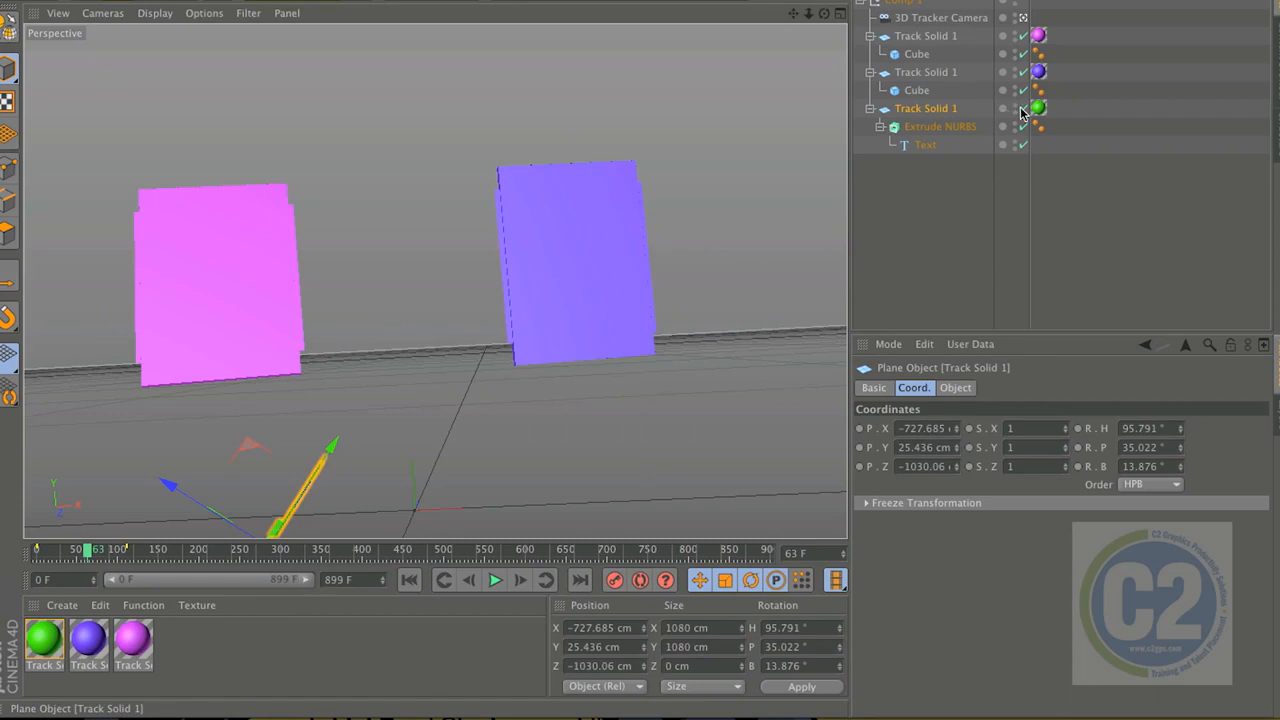
{"action": "left_click", "coordinate": [1022, 108]}
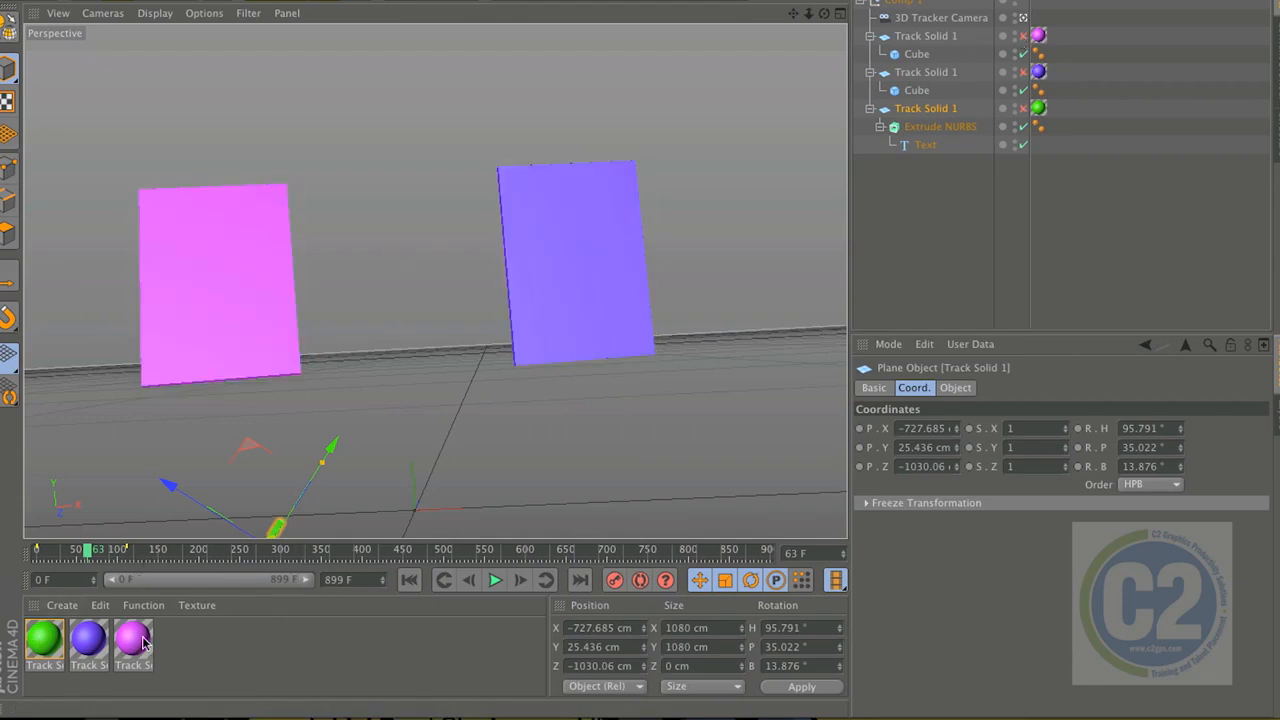
Load bmo.jpg from the tex folder as the Color texture of the blue Track Solid 1 material
{"action": "double_click", "coordinate": [89, 645]}
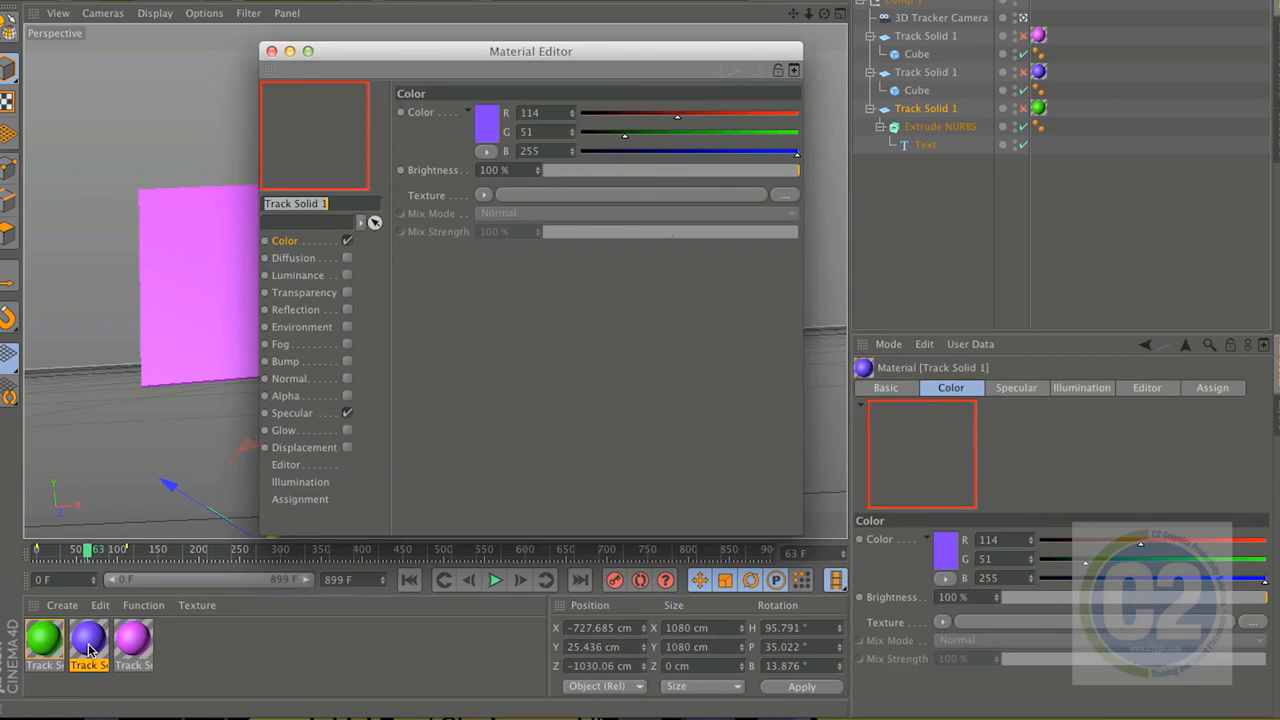
{"action": "left_click", "coordinate": [484, 196]}
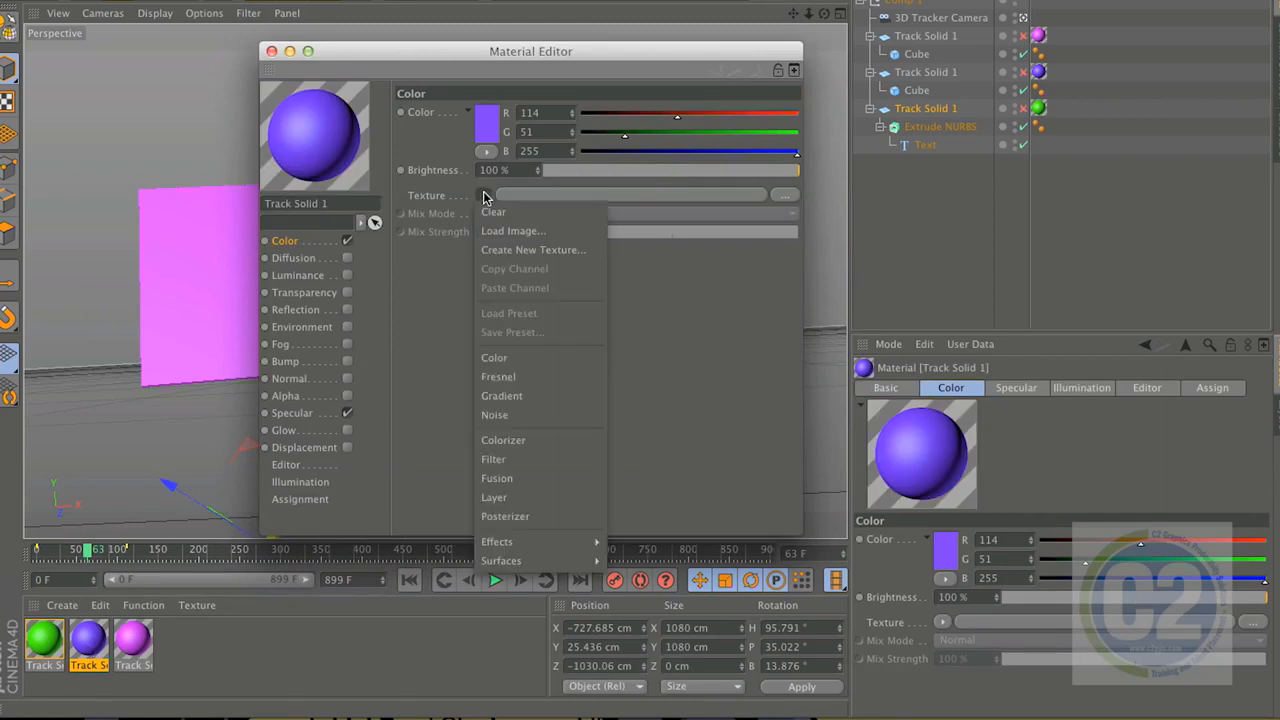
{"action": "left_click", "coordinate": [780, 193]}
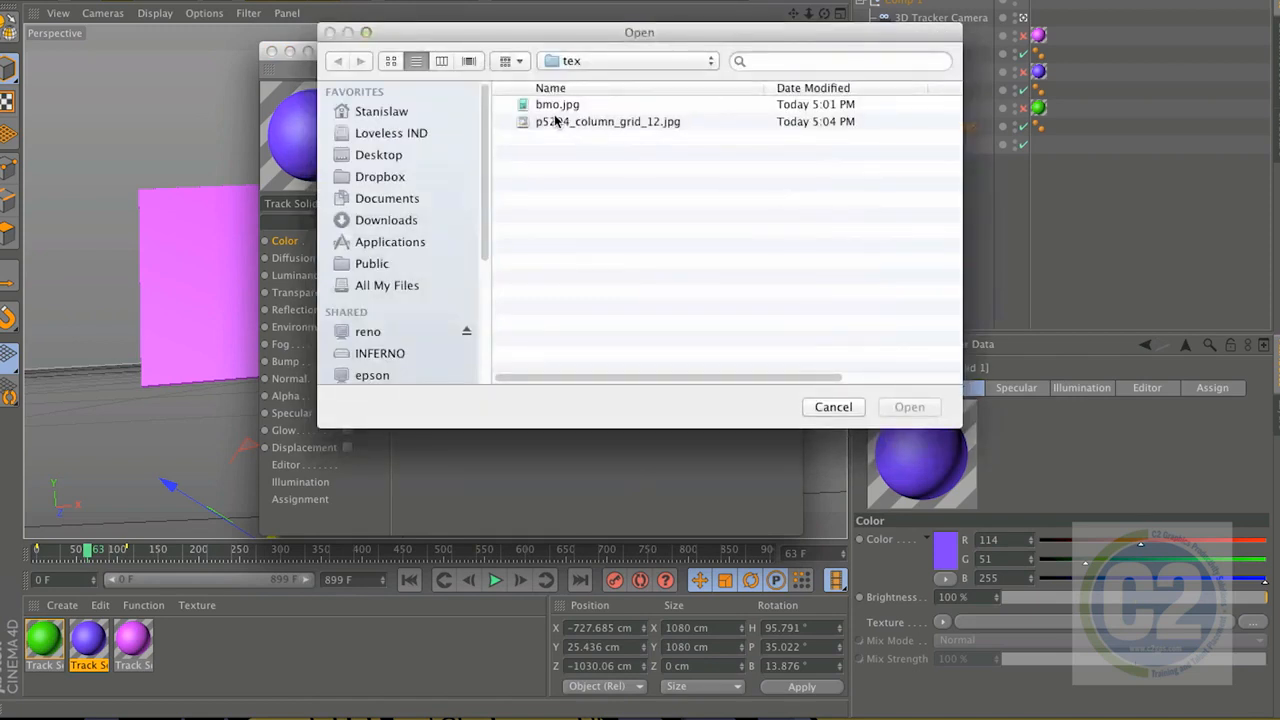
{"action": "left_click", "coordinate": [556, 105]}
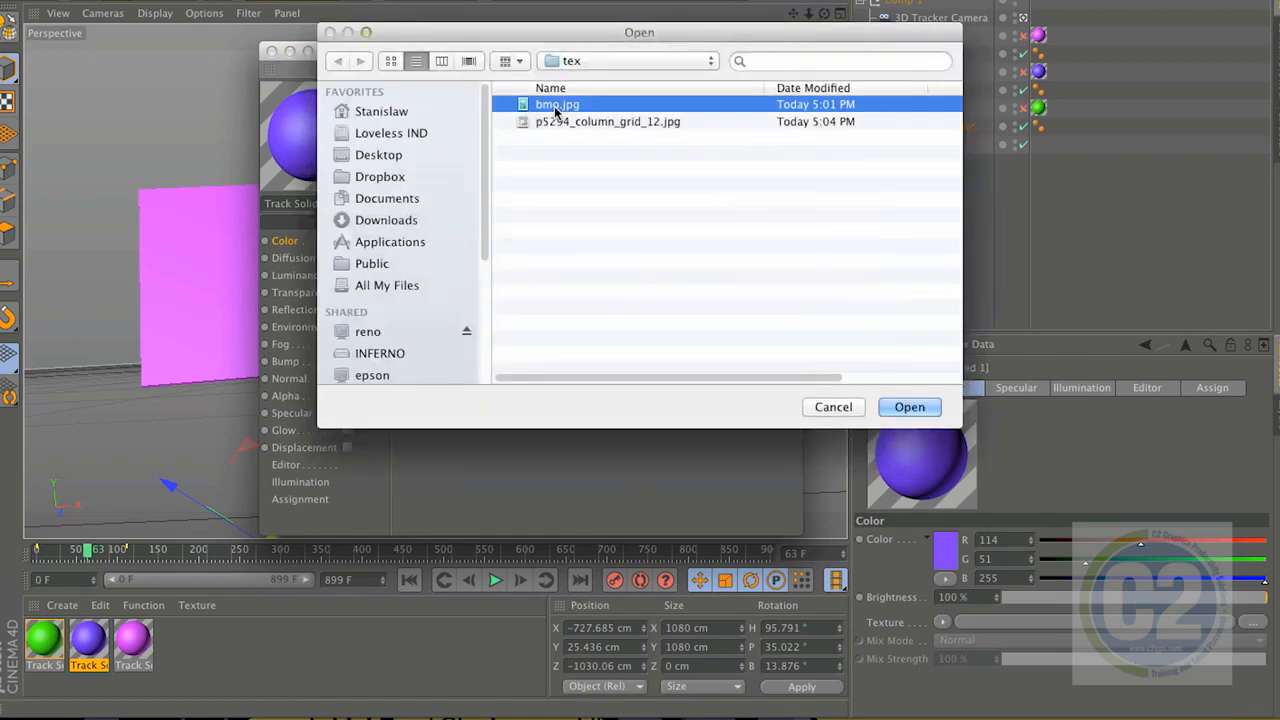
{"action": "left_click", "coordinate": [909, 407]}
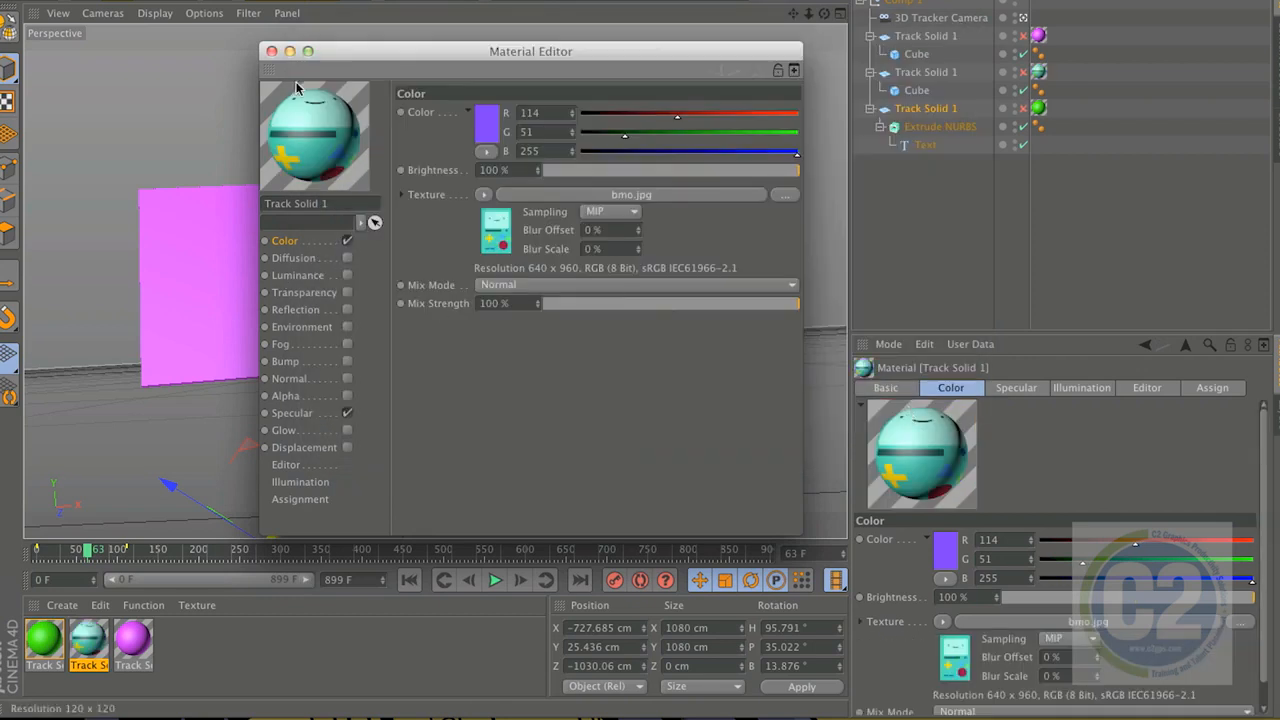
{"action": "left_click", "coordinate": [271, 50]}
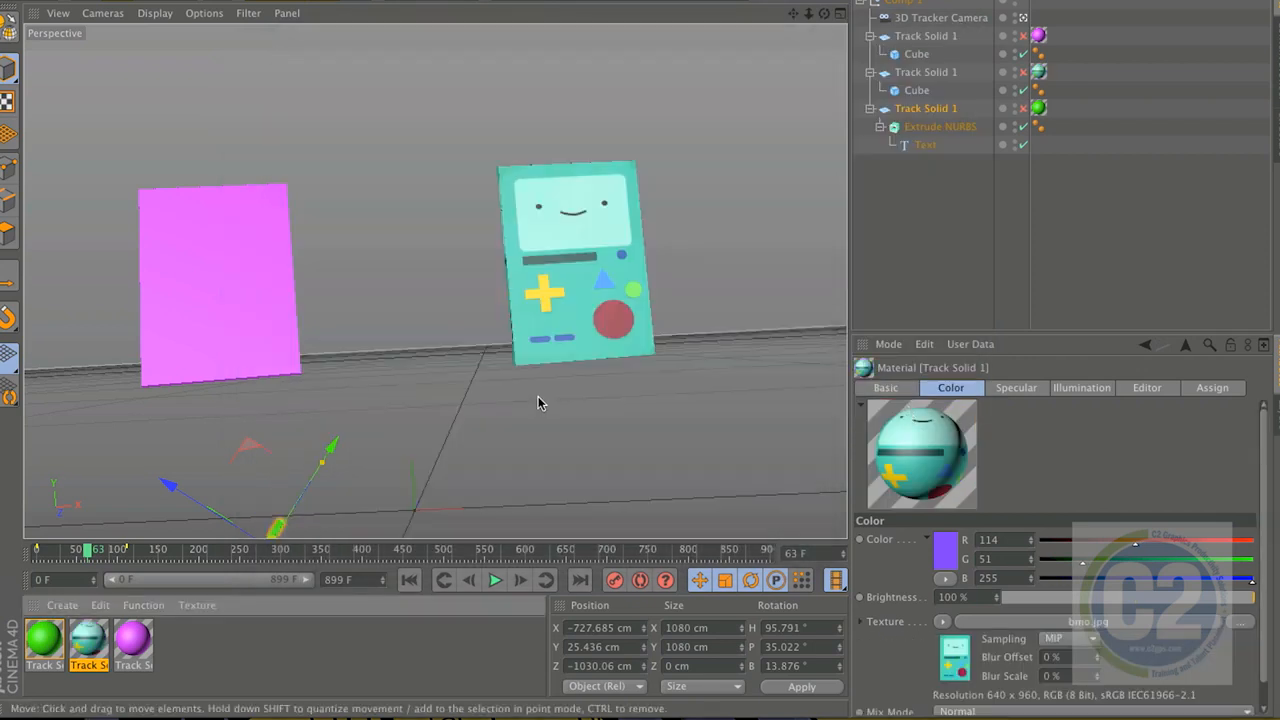
Load p5294_column_grid_12.jpg as the Color texture of the pink Track Solid 1 material
{"action": "left_click", "coordinate": [194, 320]}
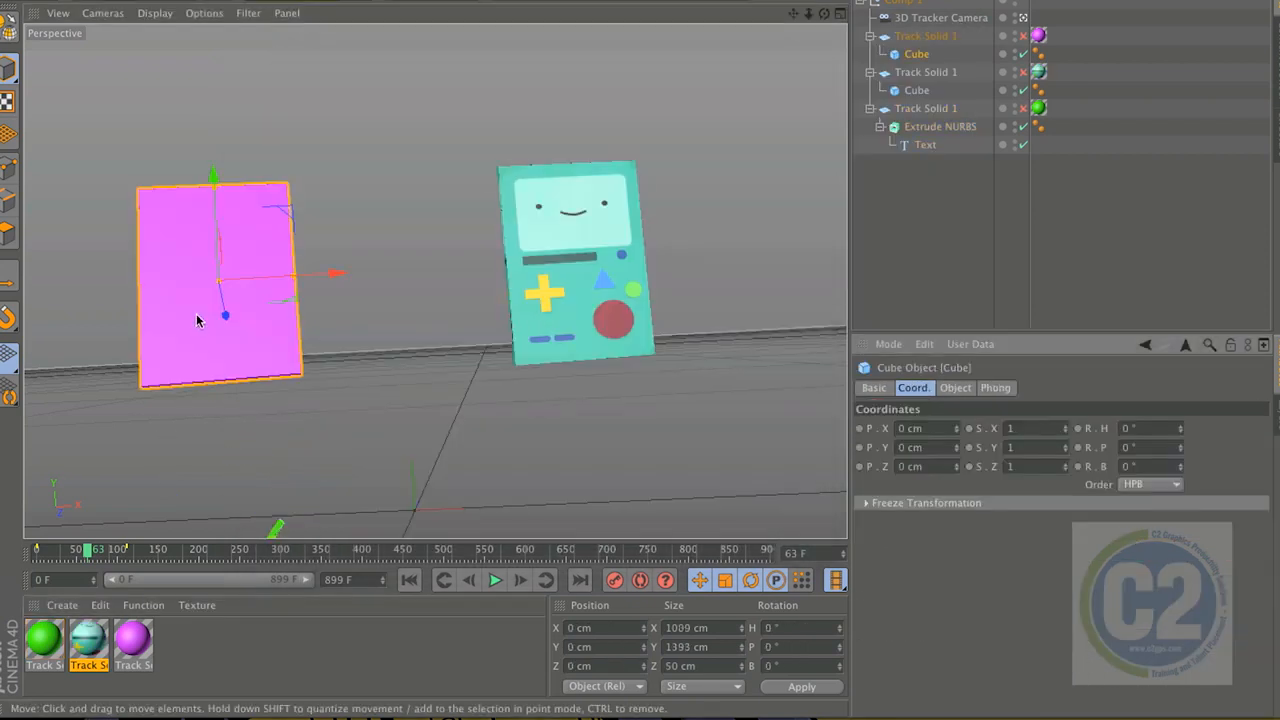
{"action": "left_click", "coordinate": [125, 643]}
{"action": "double_click", "coordinate": [125, 643]}
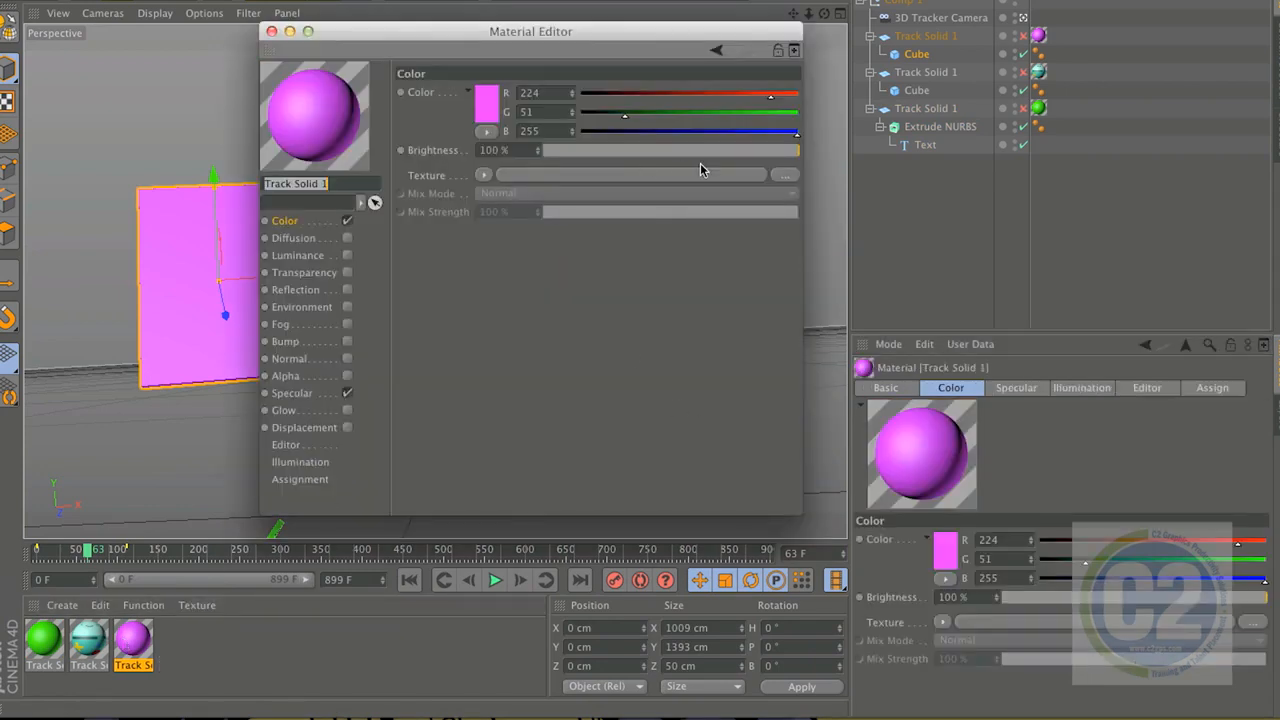
{"action": "left_click", "coordinate": [782, 177]}
{"action": "double_click", "coordinate": [580, 122]}
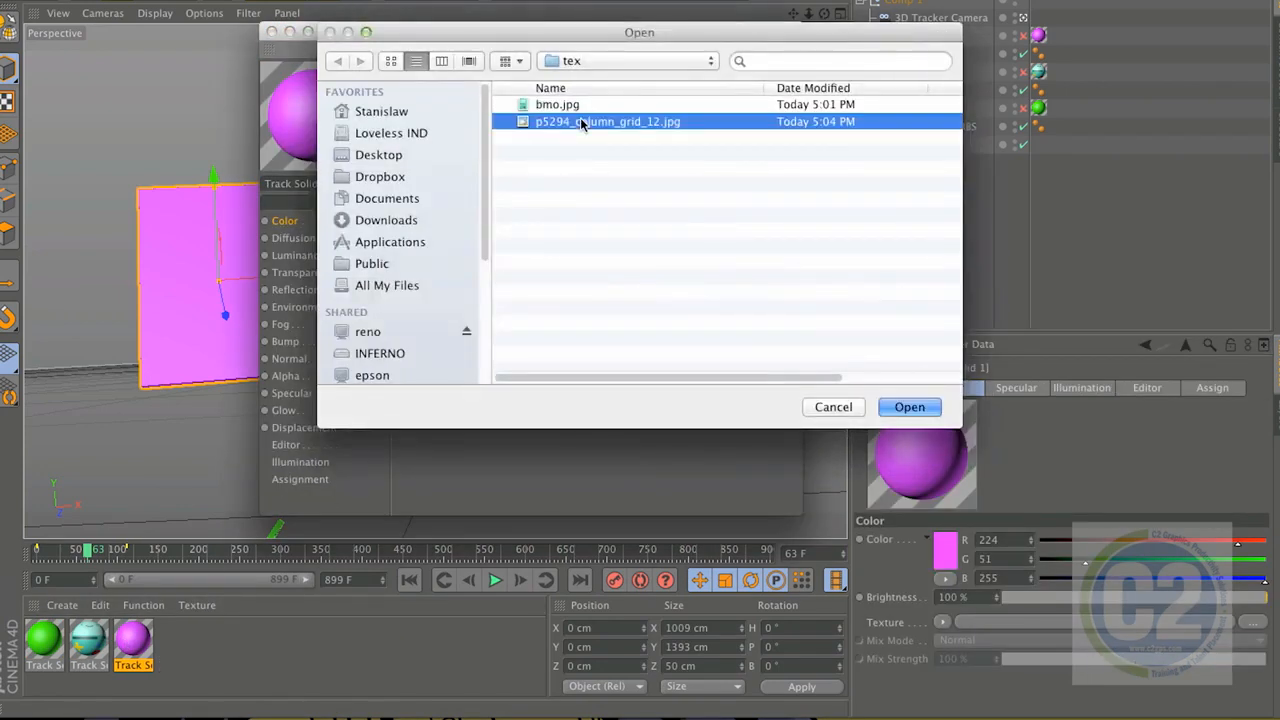
{"action": "left_click", "coordinate": [271, 31]}
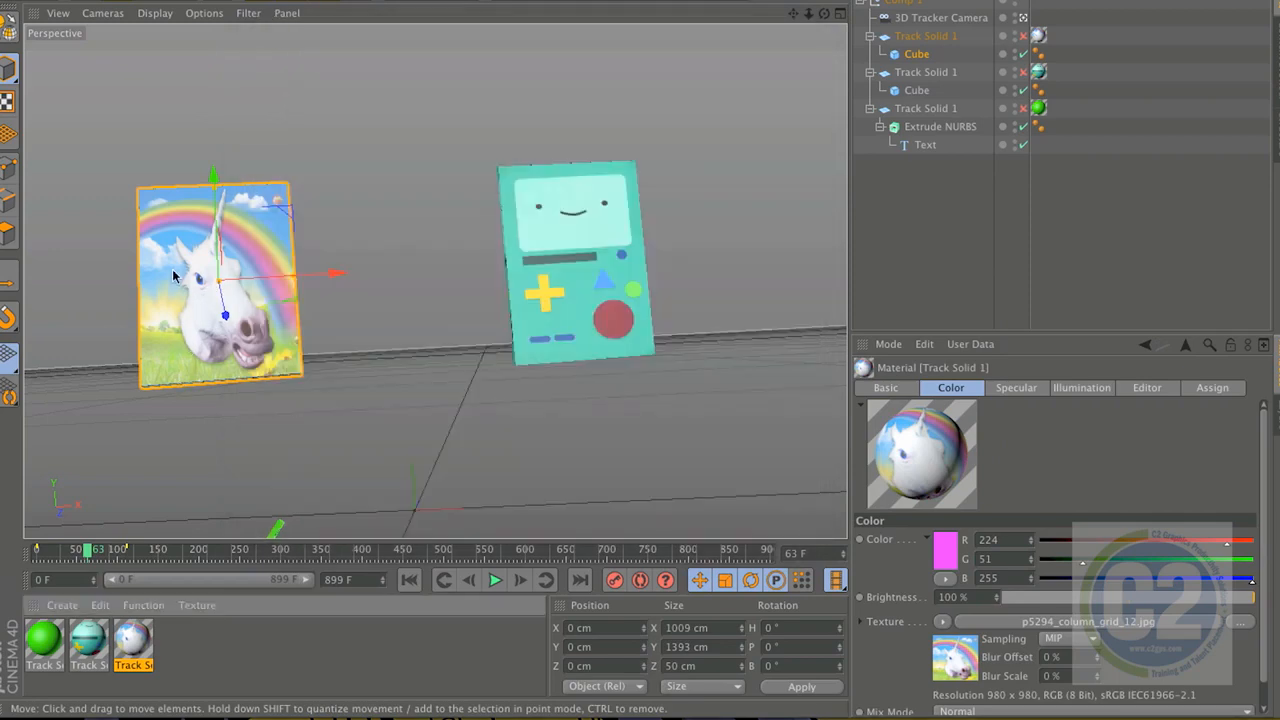
Go to frame 132 and recolor the green material on the extruded text to tan, RGB 165, 127, 66
{"action": "left_click_drag", "start_coordinate": [88, 550], "coordinate": [144, 549]}
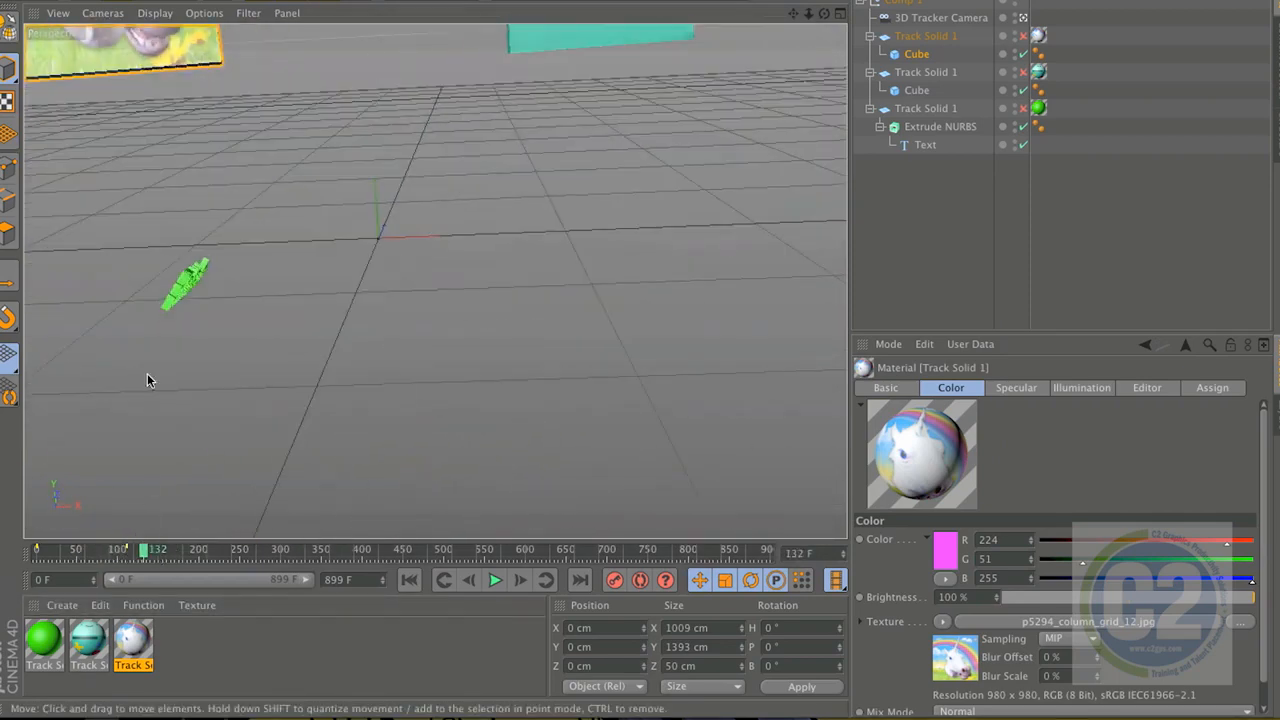
{"action": "left_click", "coordinate": [190, 287]}
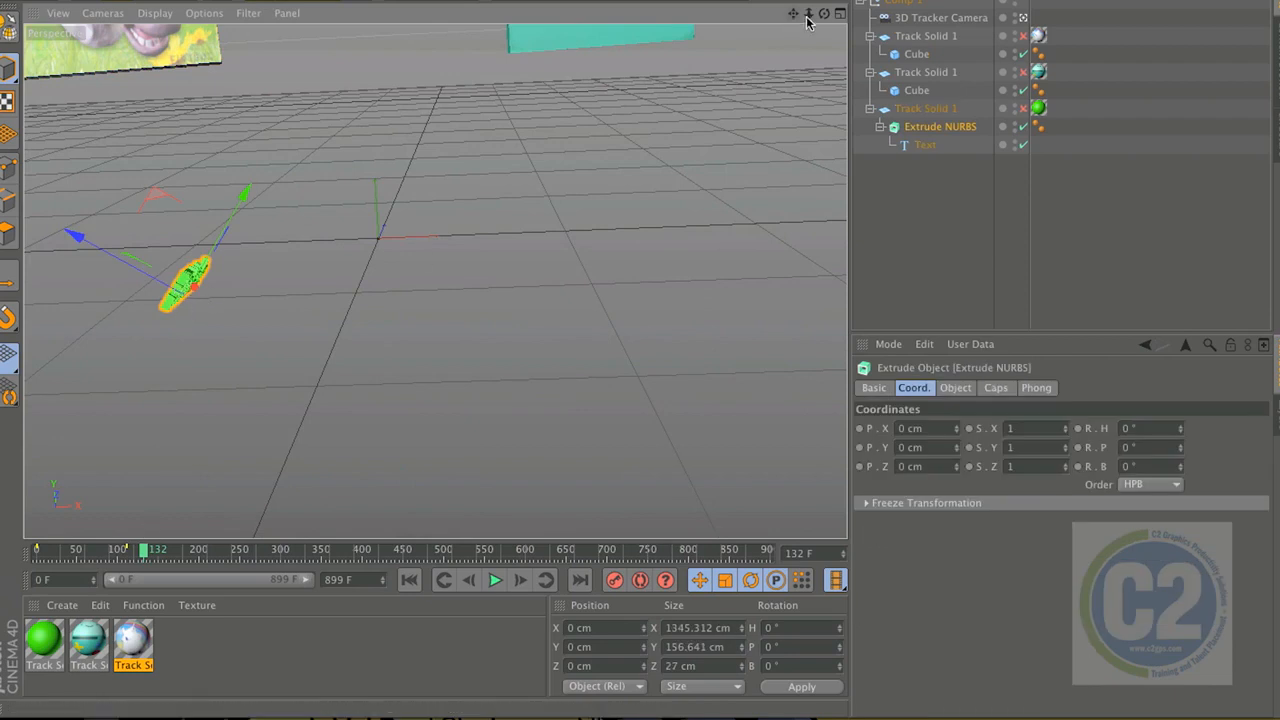
{"action": "left_click", "coordinate": [922, 147]}
{"action": "left_click", "coordinate": [873, 390]}
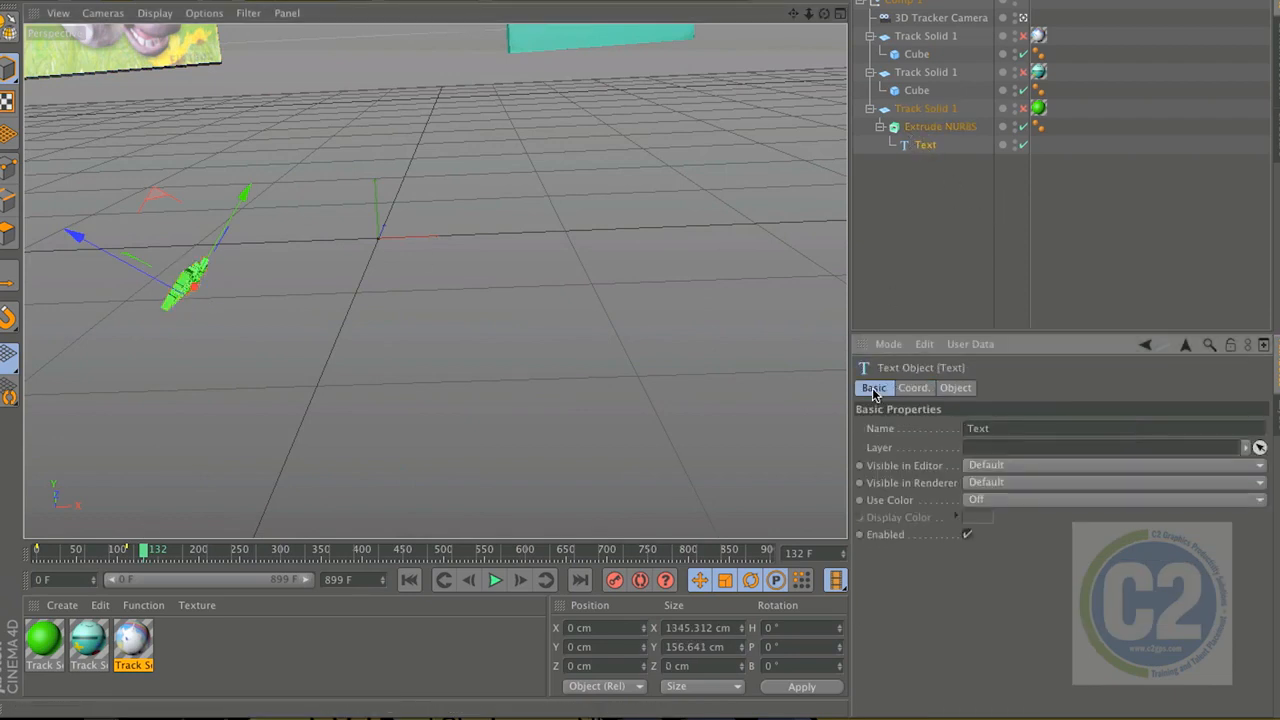
{"action": "left_click", "coordinate": [955, 388]}
{"action": "double_click", "coordinate": [45, 640]}
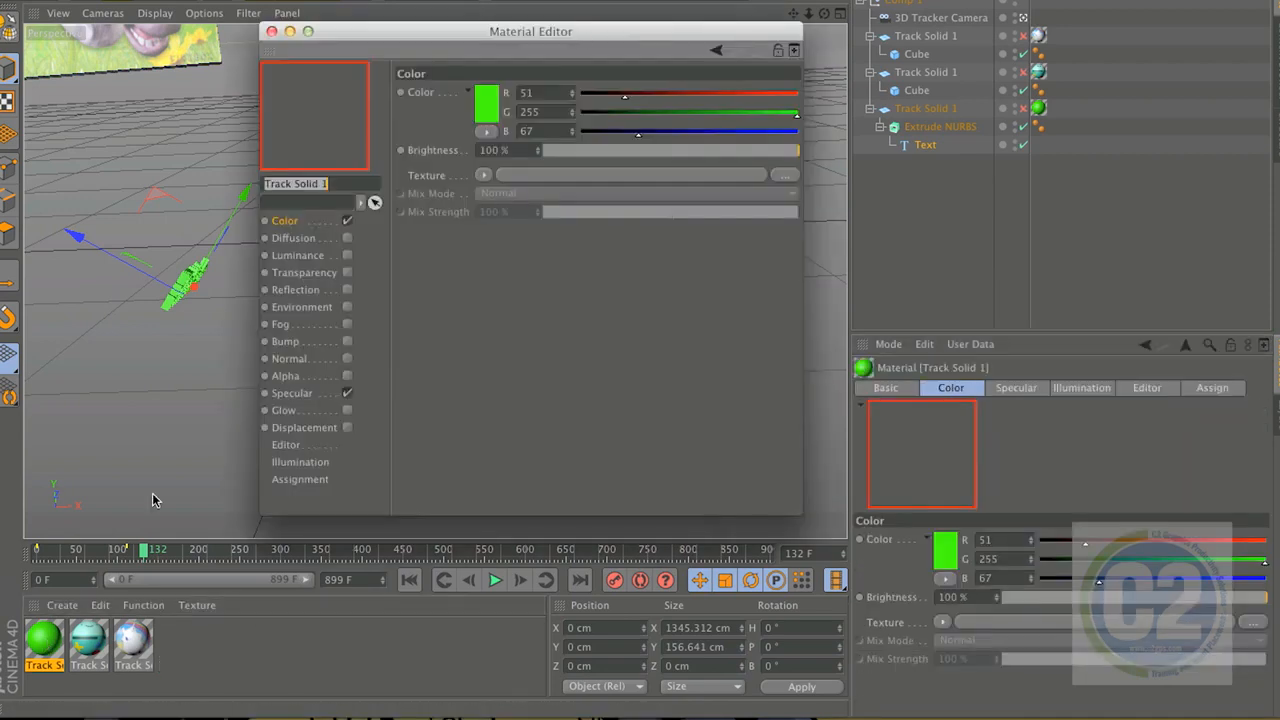
{"action": "left_click_drag", "start_coordinate": [627, 99], "coordinate": [697, 98]}
{"action": "left_click", "coordinate": [493, 108]}
{"action": "left_click_drag", "start_coordinate": [485, 105], "coordinate": [464, 96]}
{"action": "left_click_drag", "start_coordinate": [530, 54], "coordinate": [472, 54]}
{"action": "left_click", "coordinate": [458, 109]}
Save the project as a new file named "bridge with textures" on the Desktop and deselect all objects
{"action": "left_click", "coordinate": [20, 2]}
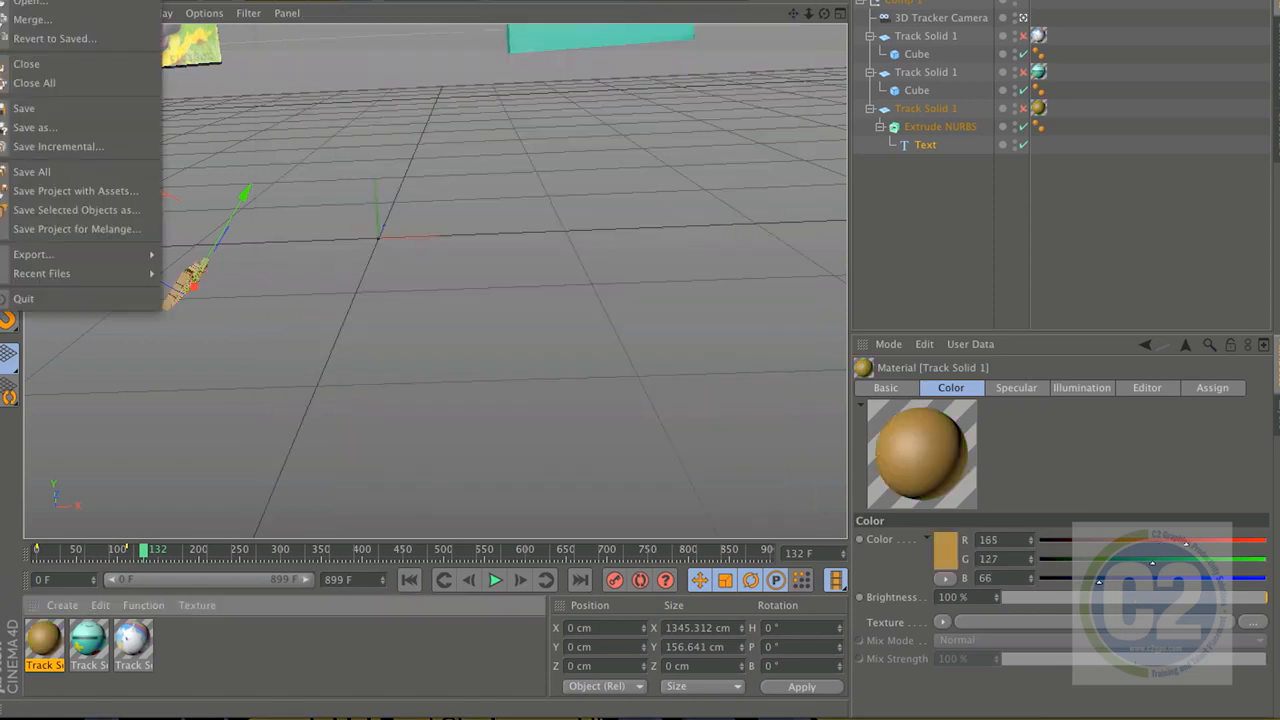
{"action": "left_click", "coordinate": [62, 126]}
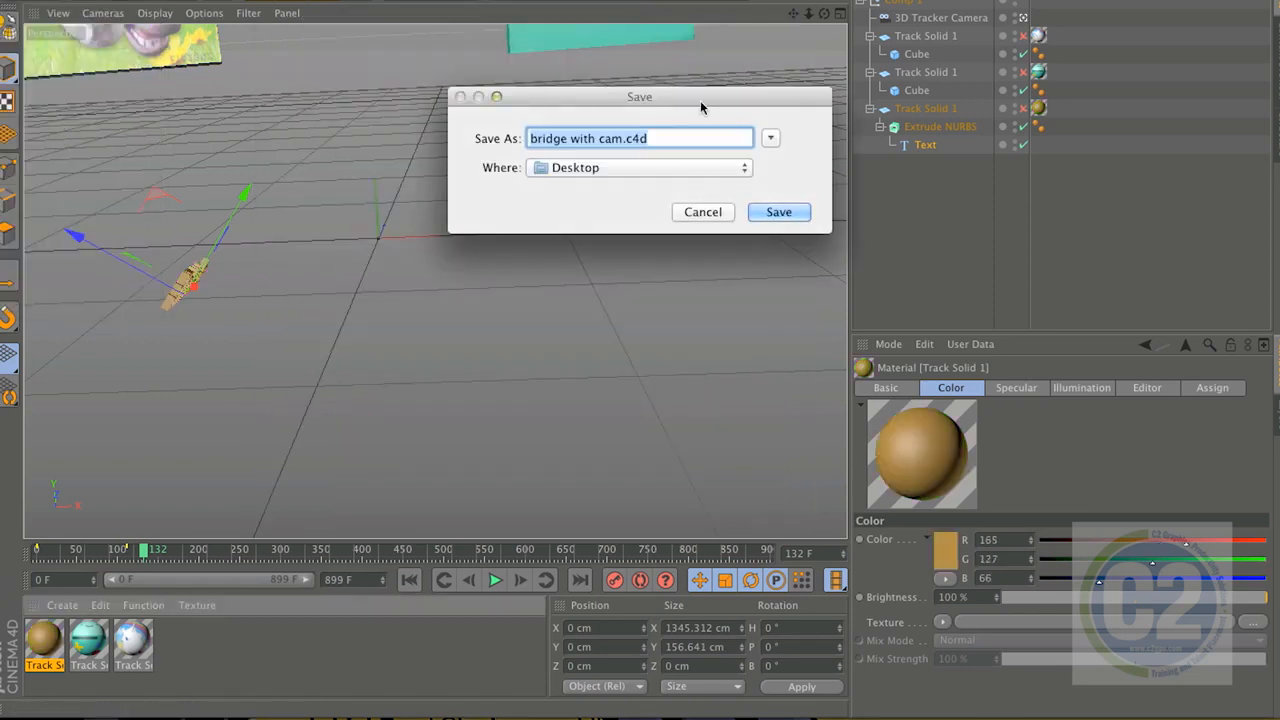
{"action": "left_click", "coordinate": [645, 138]}
{"action": "key", "text": "BackSpace"}
{"action": "key", "text": "BackSpace"}
{"action": "key", "text": "BackSpace"}
{"action": "key", "text": "BackSpace"}
{"action": "key", "text": "BackSpace"}
{"action": "key", "text": "BackSpace"}
{"action": "key", "text": "BackSpace"}
{"action": "key", "text": "BackSpace"}
{"action": "type", "text": "ith t"}
{"action": "type", "text": "racker"}
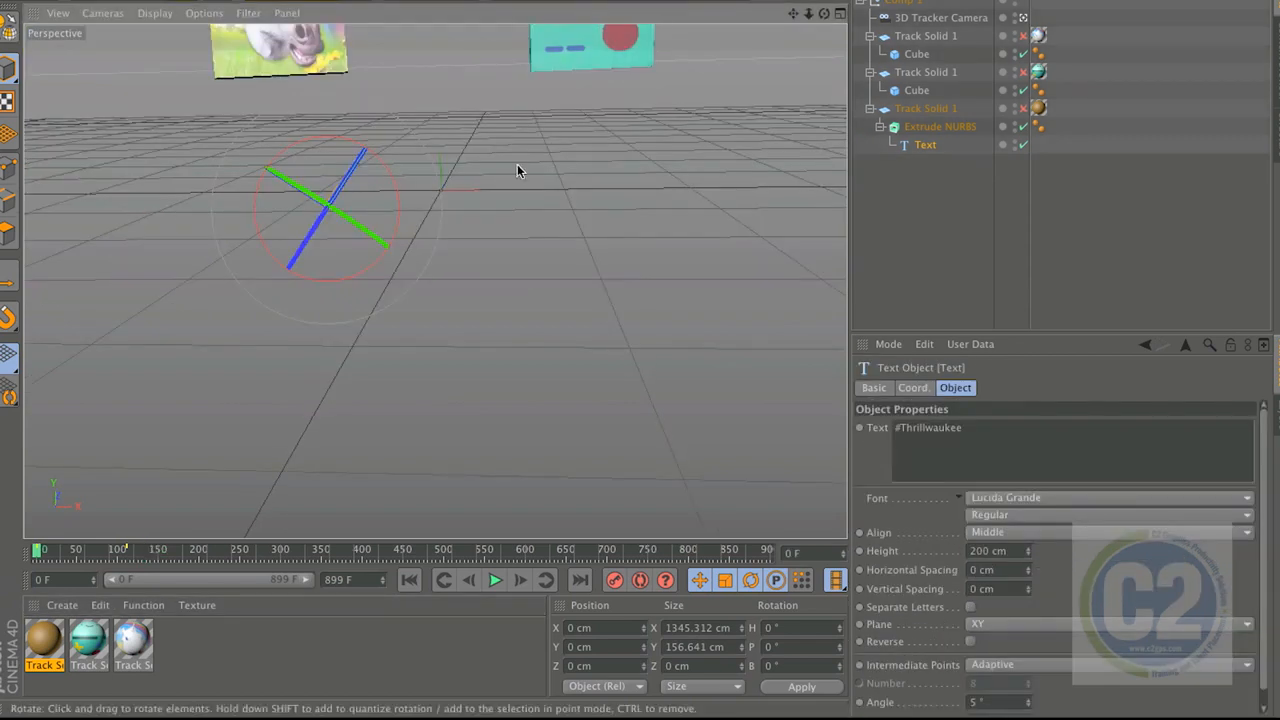
{"action": "left_click", "coordinate": [479, 107]}
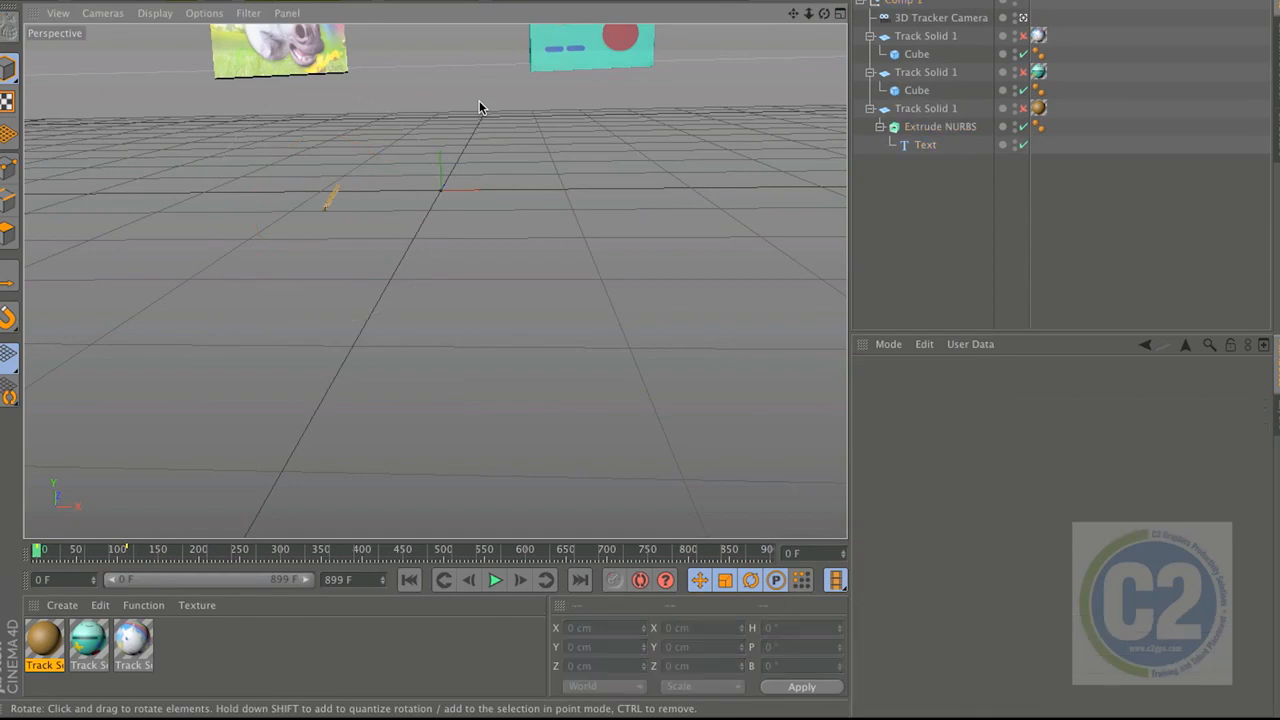
Switch to After Effects and scrub the "bridge with textures" composition to 0;00;03;11 to check the tracked objects over the footage
{"action": "mouse_move", "coordinate": [528, 700]}
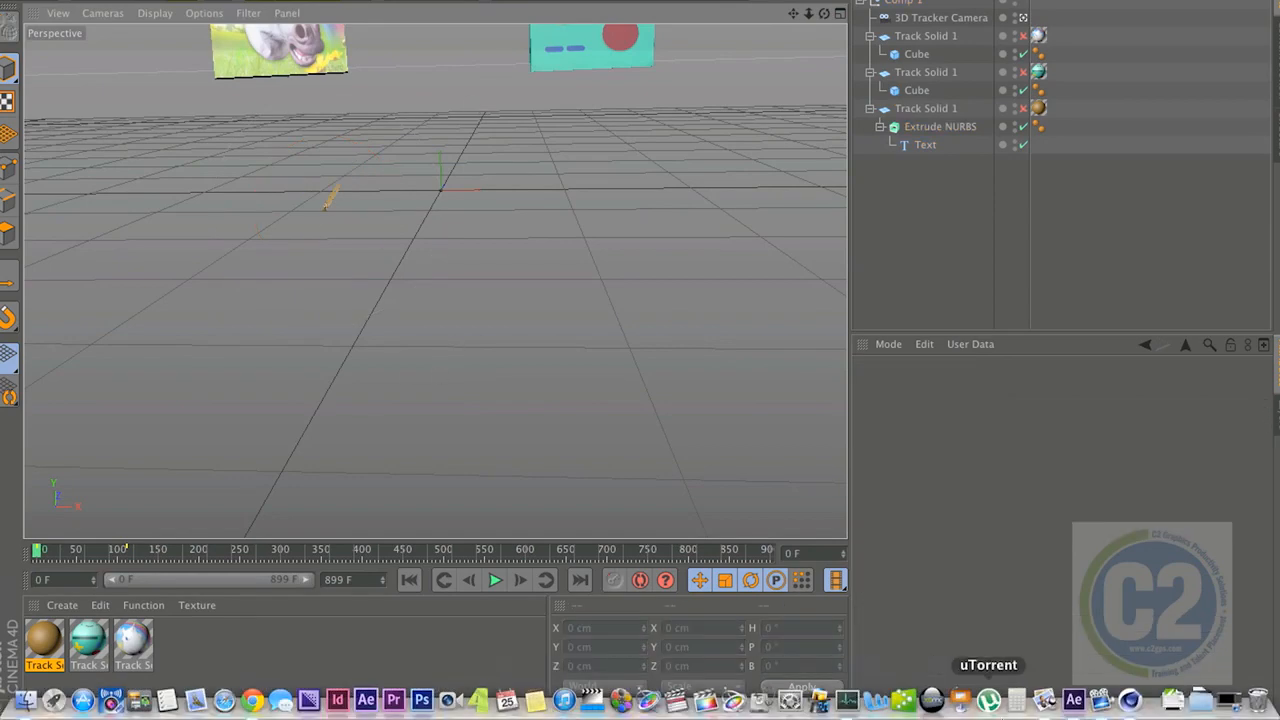
{"action": "left_click", "coordinate": [1085, 687]}
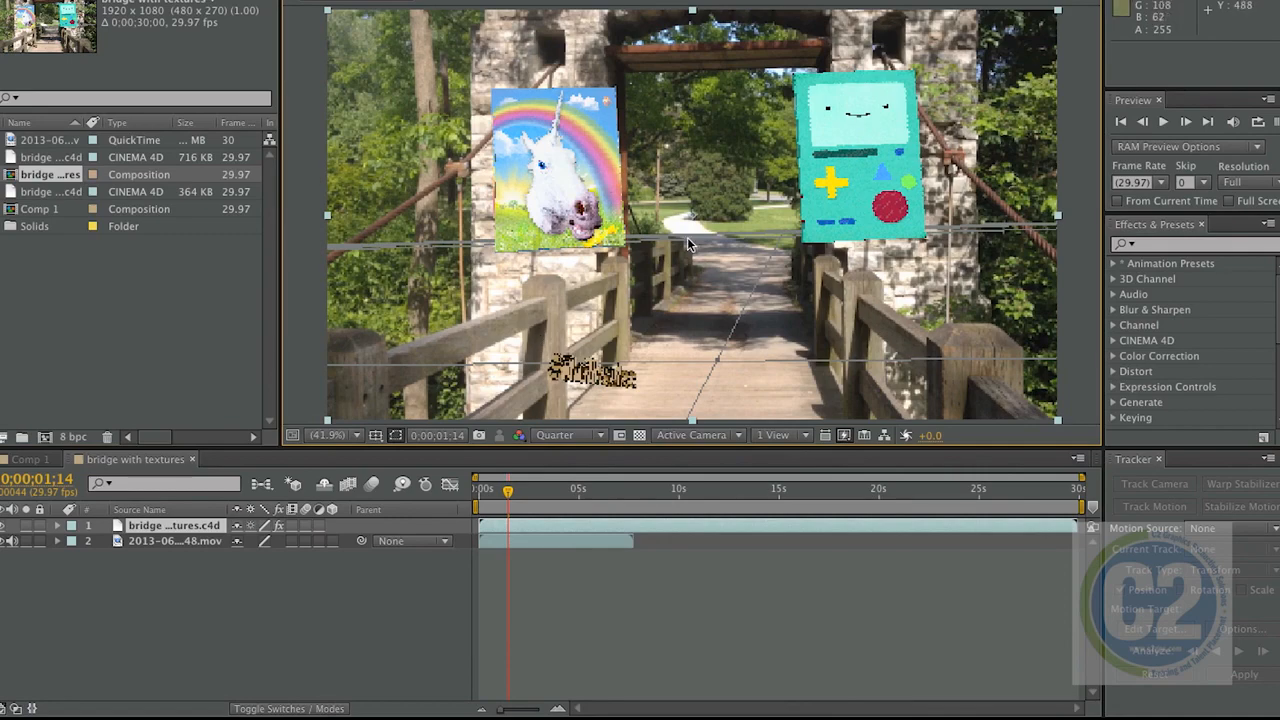
{"action": "left_click", "coordinate": [510, 492]}
{"action": "left_click_drag", "start_coordinate": [510, 492], "coordinate": [546, 494]}
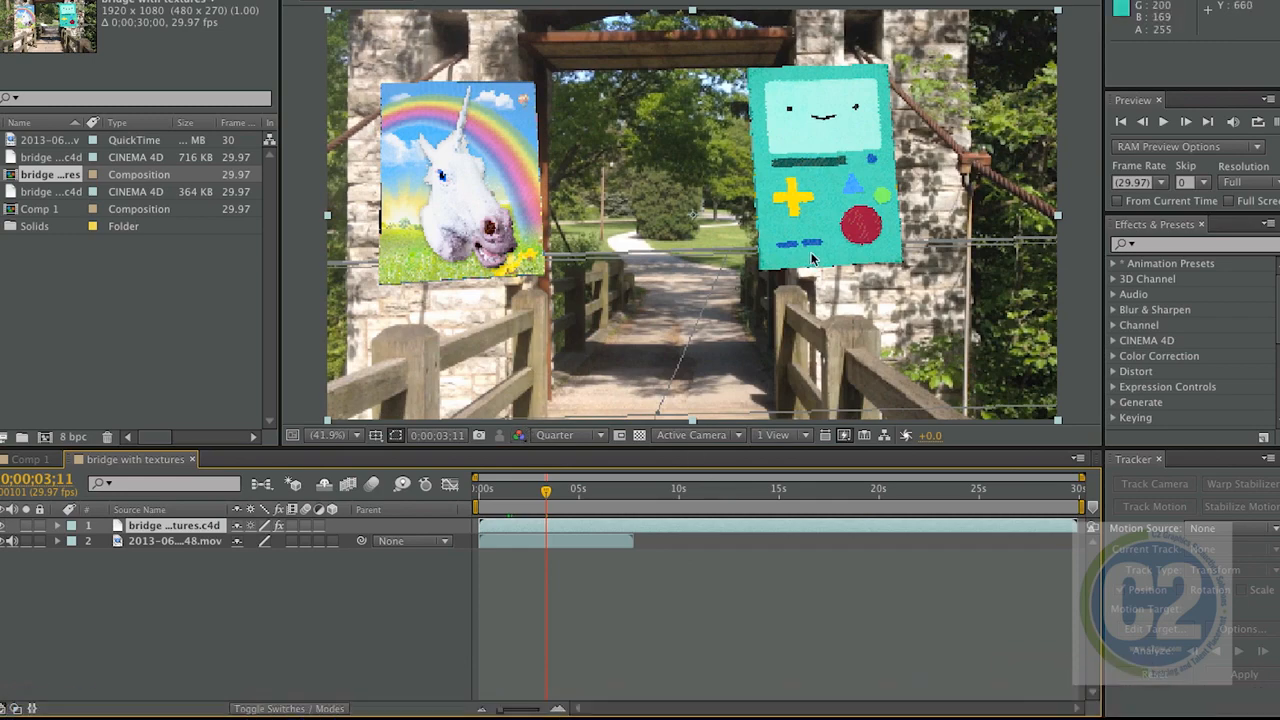
Switch back to CINEMA 4D and add a Background object to the scene, keeping the timeline at frame 0
{"action": "left_click", "coordinate": [1127, 700]}
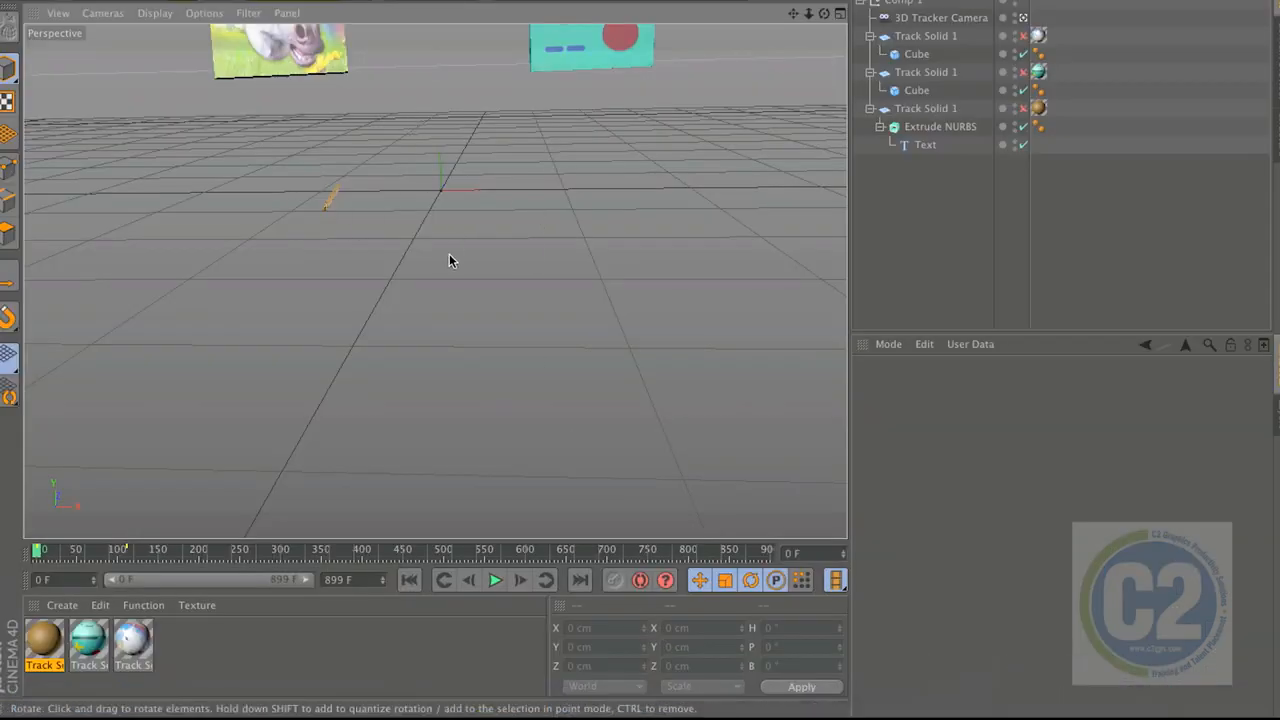
{"action": "left_click", "coordinate": [703, 8]}
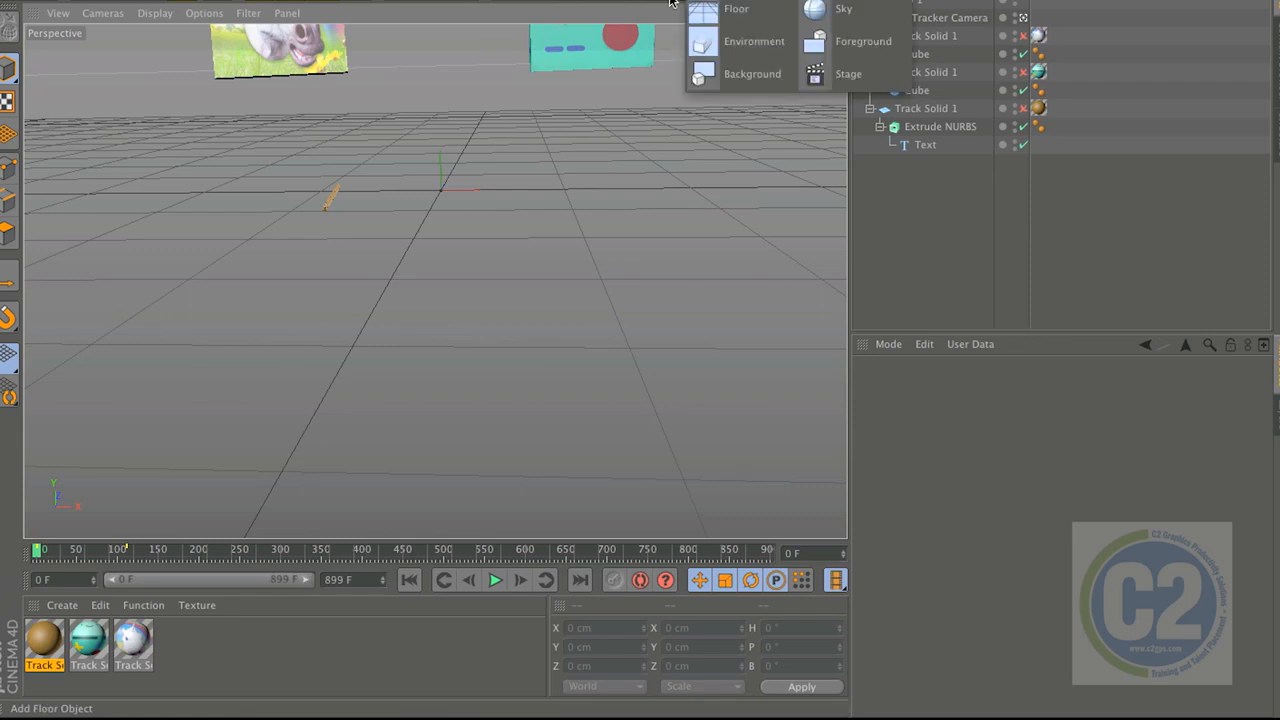
{"action": "left_click", "coordinate": [734, 72]}
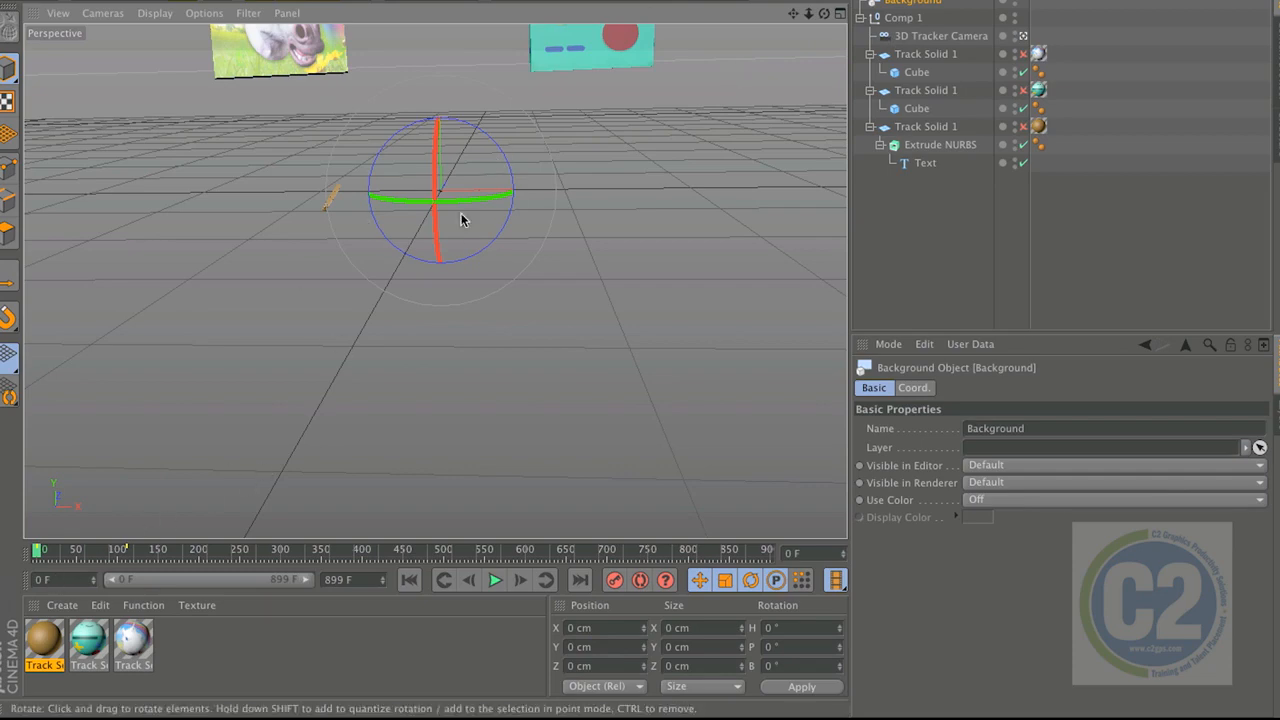
{"action": "mouse_move", "coordinate": [37, 553]}
{"action": "left_mouse_down"}
{"action": "mouse_move", "coordinate": [174, 556]}
{"action": "mouse_move", "coordinate": [37, 555]}
{"action": "left_mouse_up"}
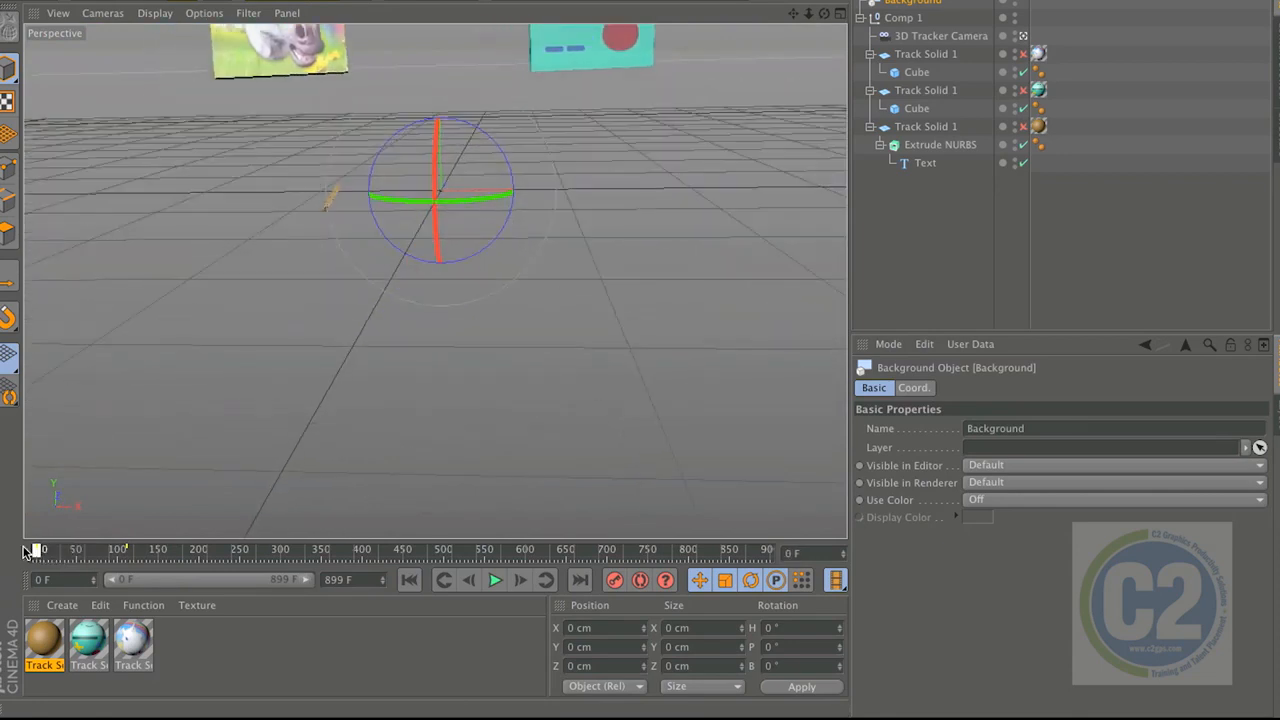
Create a new material and load 2013-06-03 15.36.48.mov from the tex folder on the Desktop as its color texture
{"action": "double_click", "coordinate": [200, 646]}
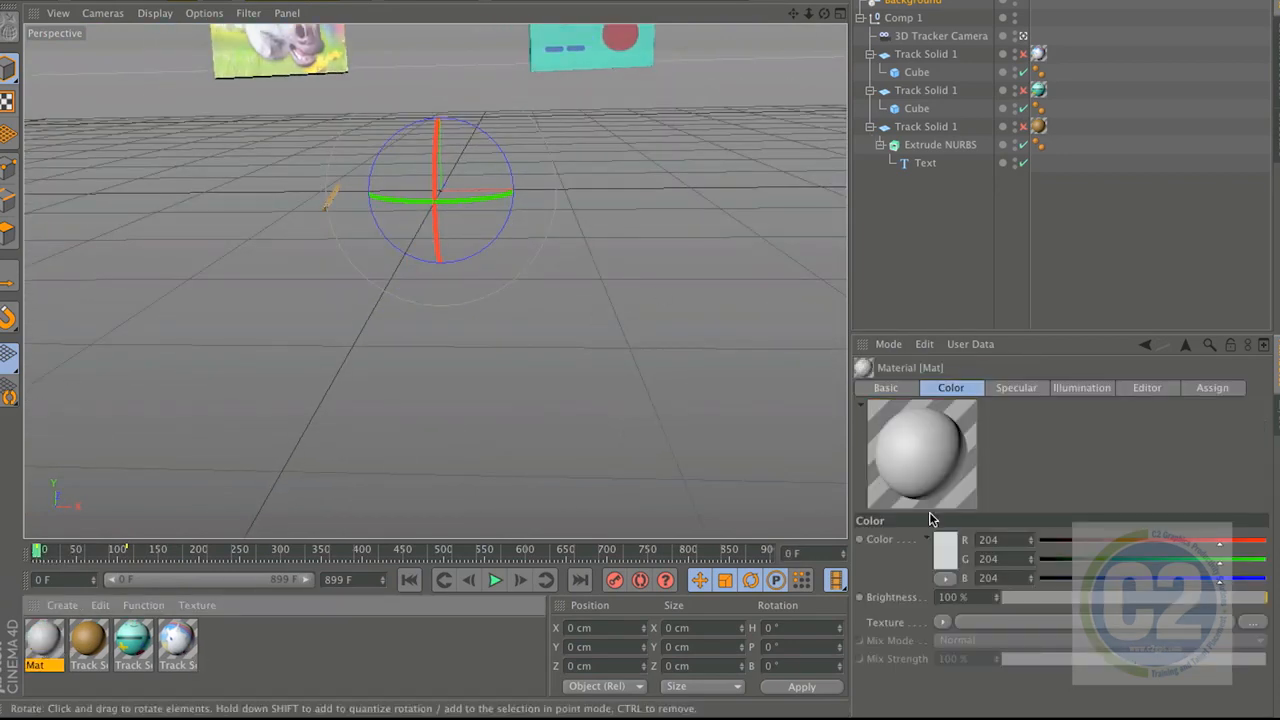
{"action": "left_click", "coordinate": [1253, 622]}
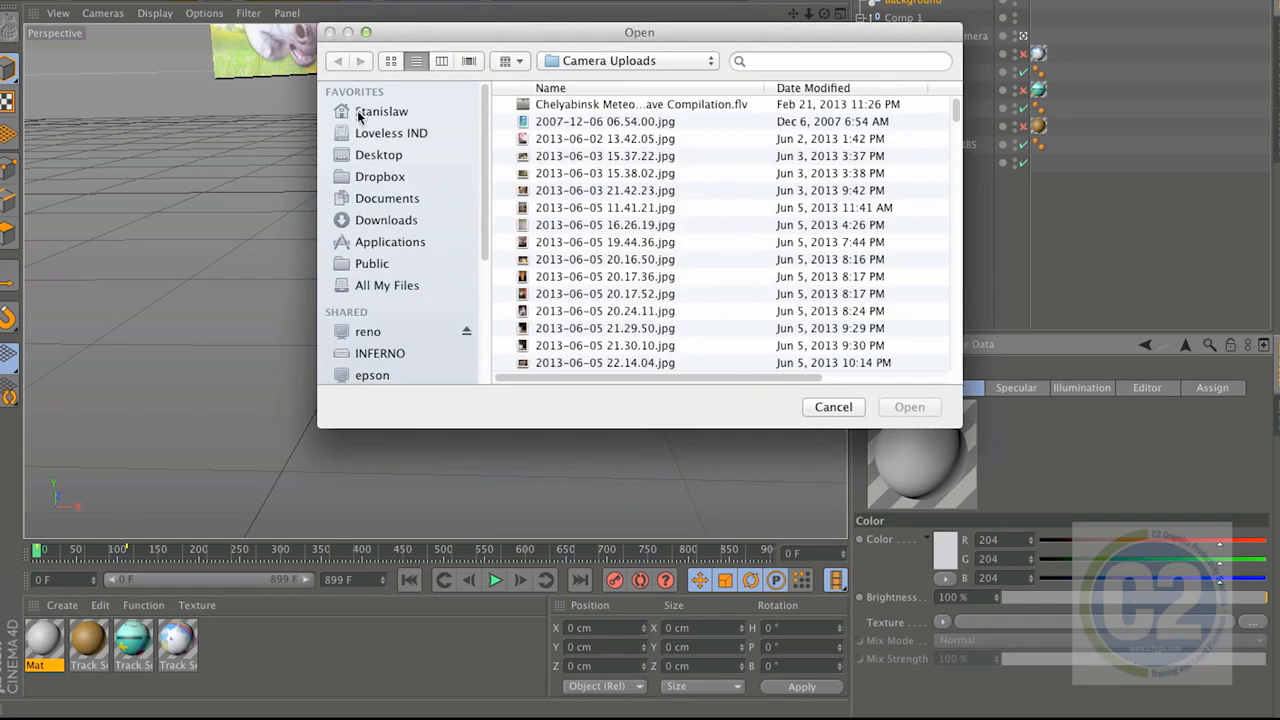
{"action": "left_click", "coordinate": [378, 156]}
{"action": "left_click", "coordinate": [504, 157]}
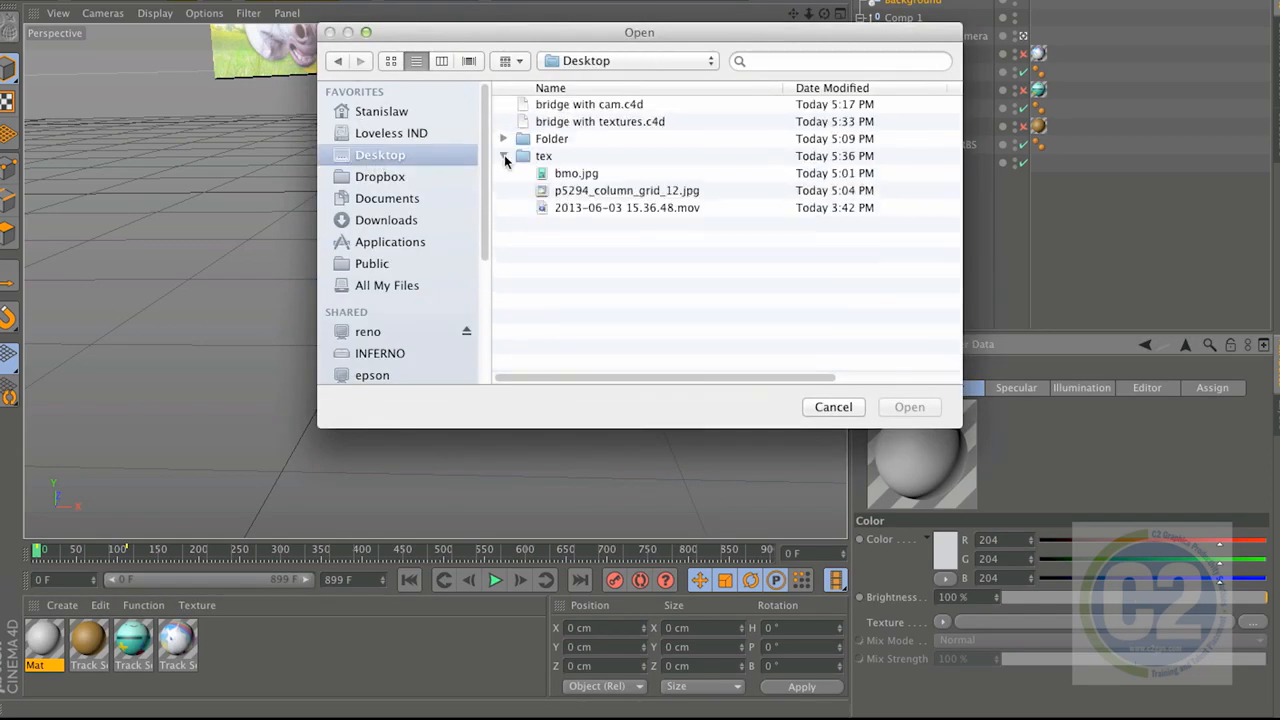
{"action": "left_click", "coordinate": [601, 206]}
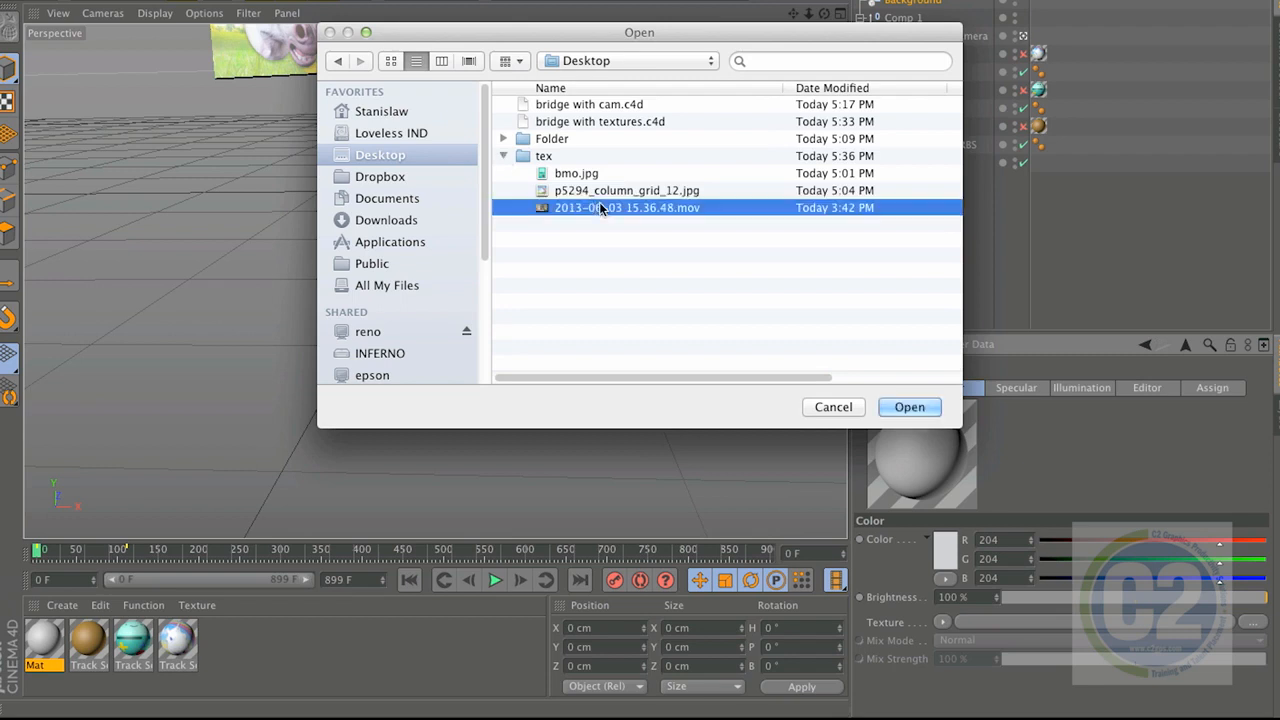
{"action": "left_click", "coordinate": [909, 407]}
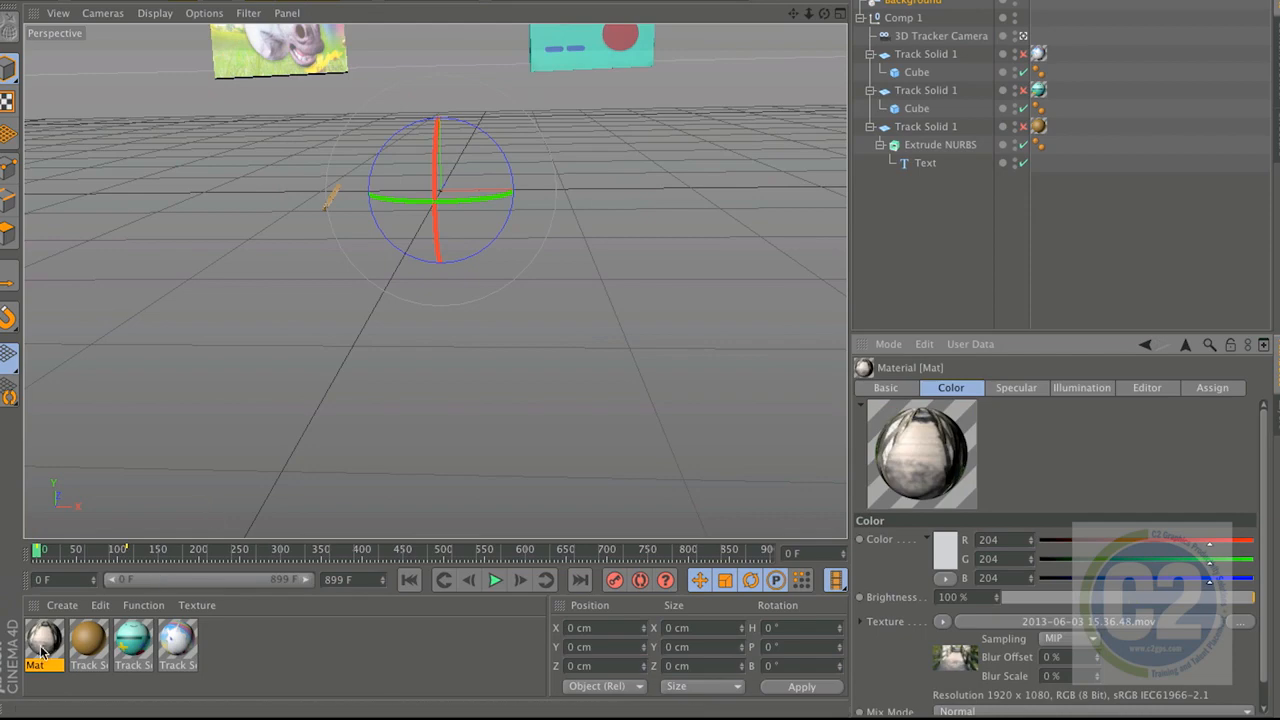
Apply the new movie material to the Background object and scrub the timeline to frame 29
{"action": "left_click", "coordinate": [47, 643]}
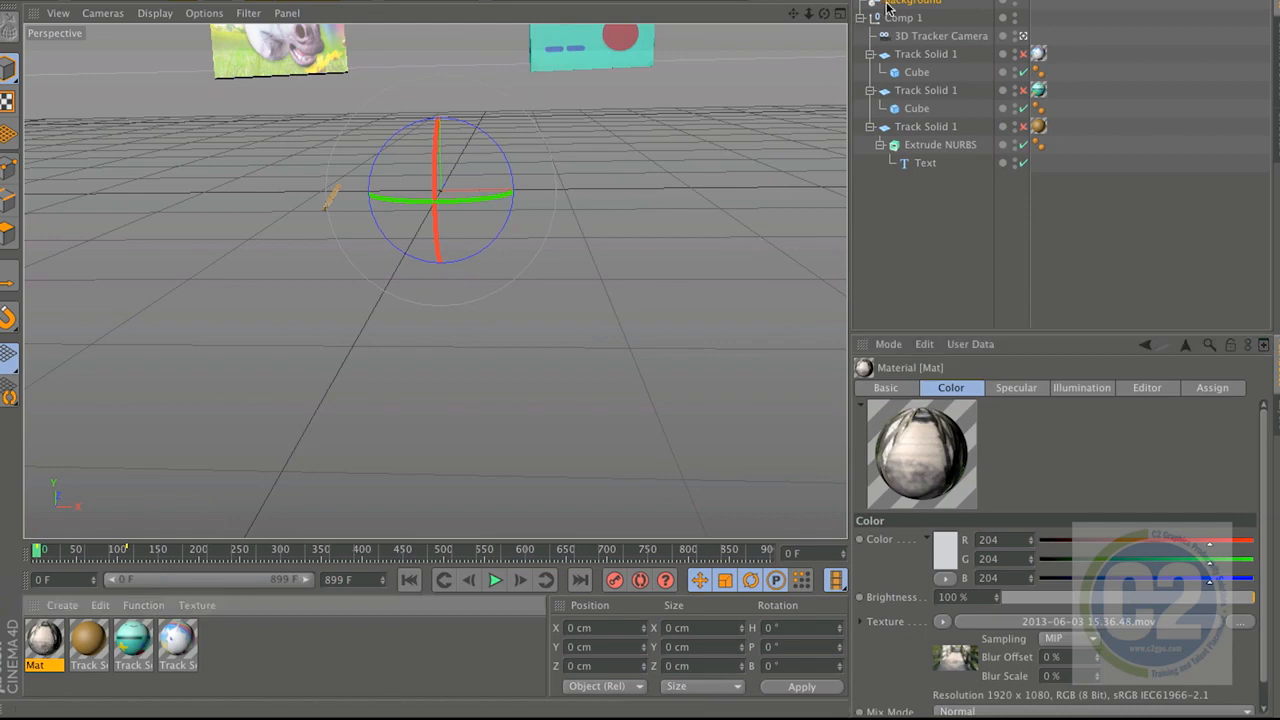
{"action": "left_click_drag", "start_coordinate": [903, 5], "coordinate": [905, 5]}
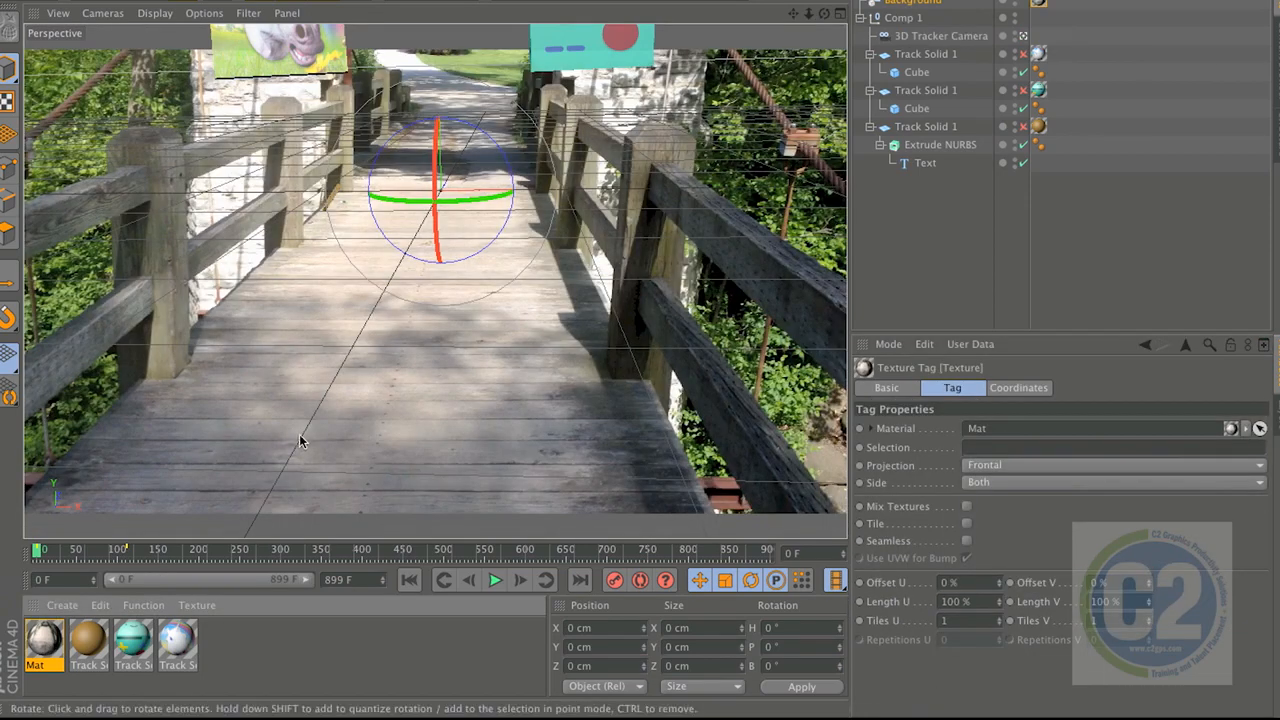
{"action": "mouse_move", "coordinate": [38, 556]}
{"action": "left_mouse_down"}
{"action": "mouse_move", "coordinate": [100, 556]}
{"action": "mouse_move", "coordinate": [59, 558]}
{"action": "left_mouse_up"}
Rotate the Extrude NURBS text to face the camera, at about H -81.5° and B -34.5°, ending at frame 0
{"action": "left_click", "coordinate": [285, 207]}
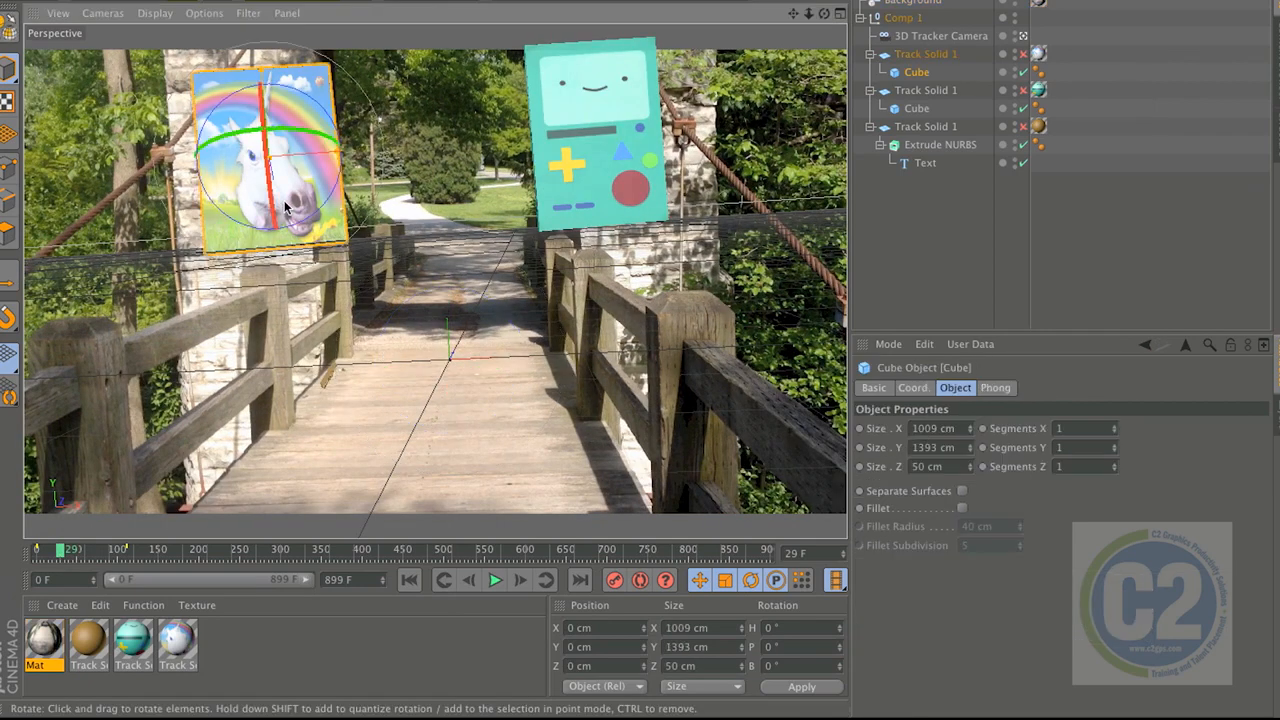
{"action": "left_click", "coordinate": [334, 384]}
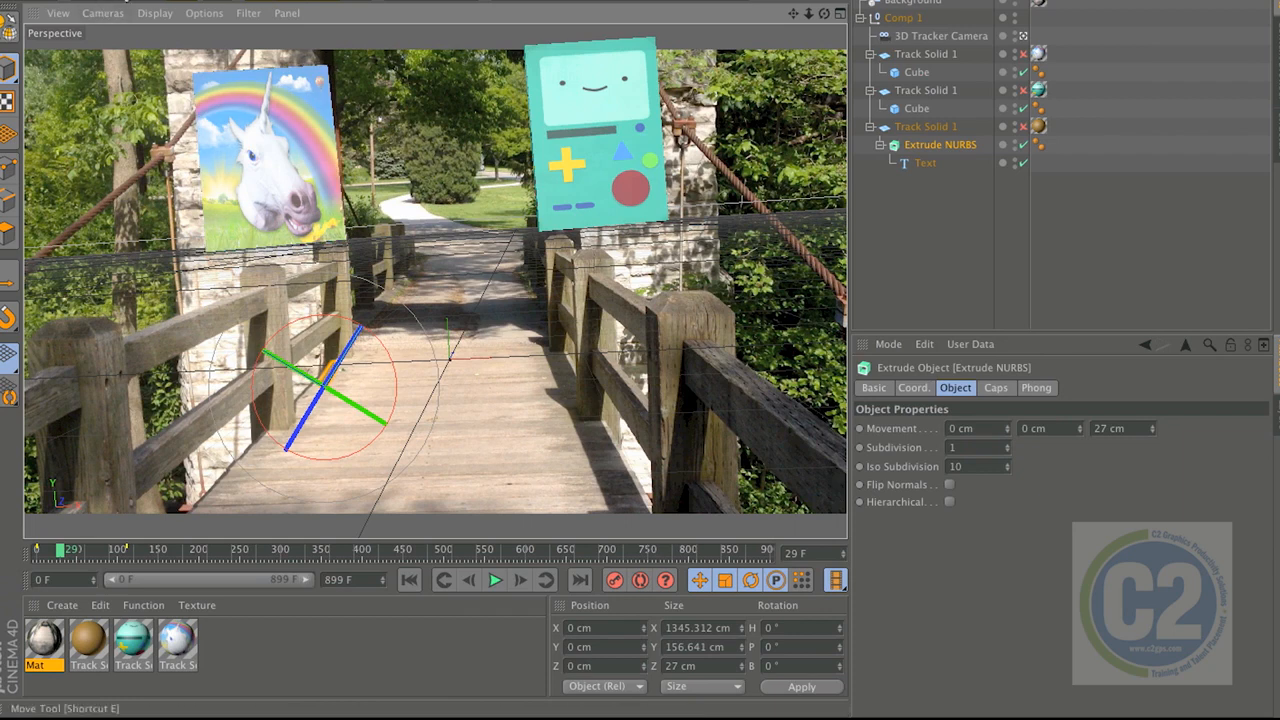
{"action": "left_click", "coordinate": [183, 2]}
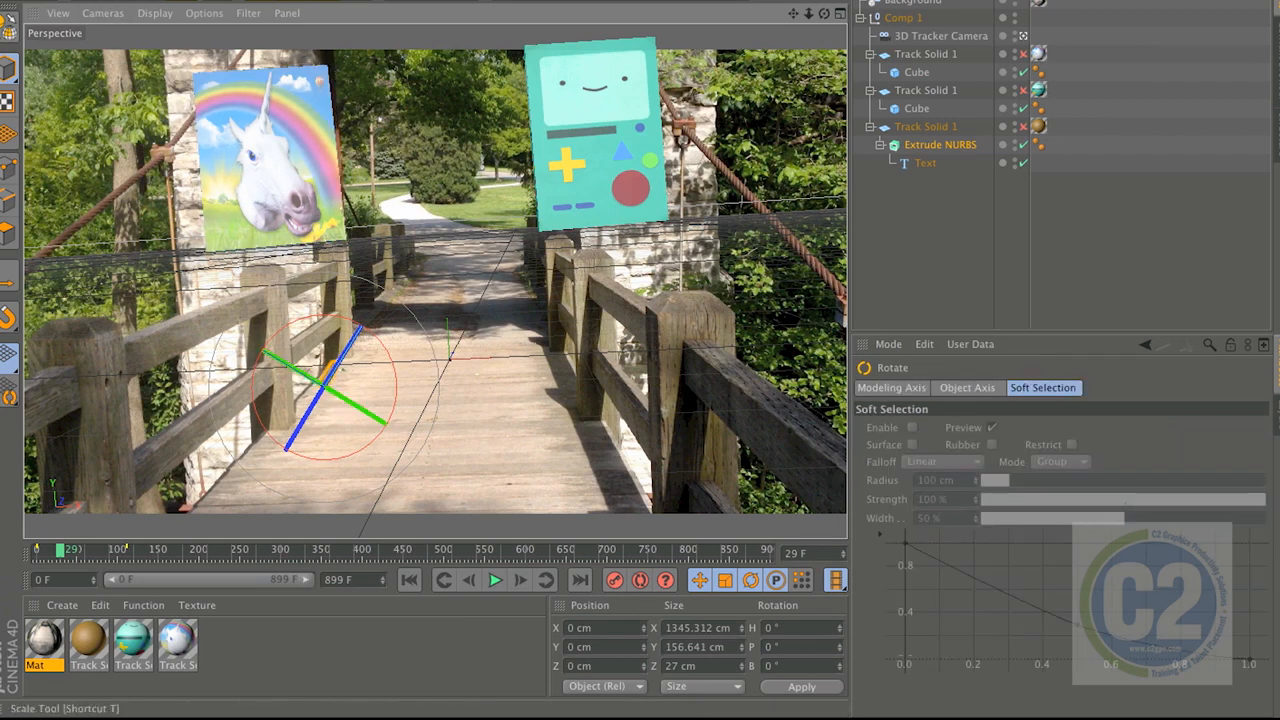
{"action": "left_click", "coordinate": [924, 126]}
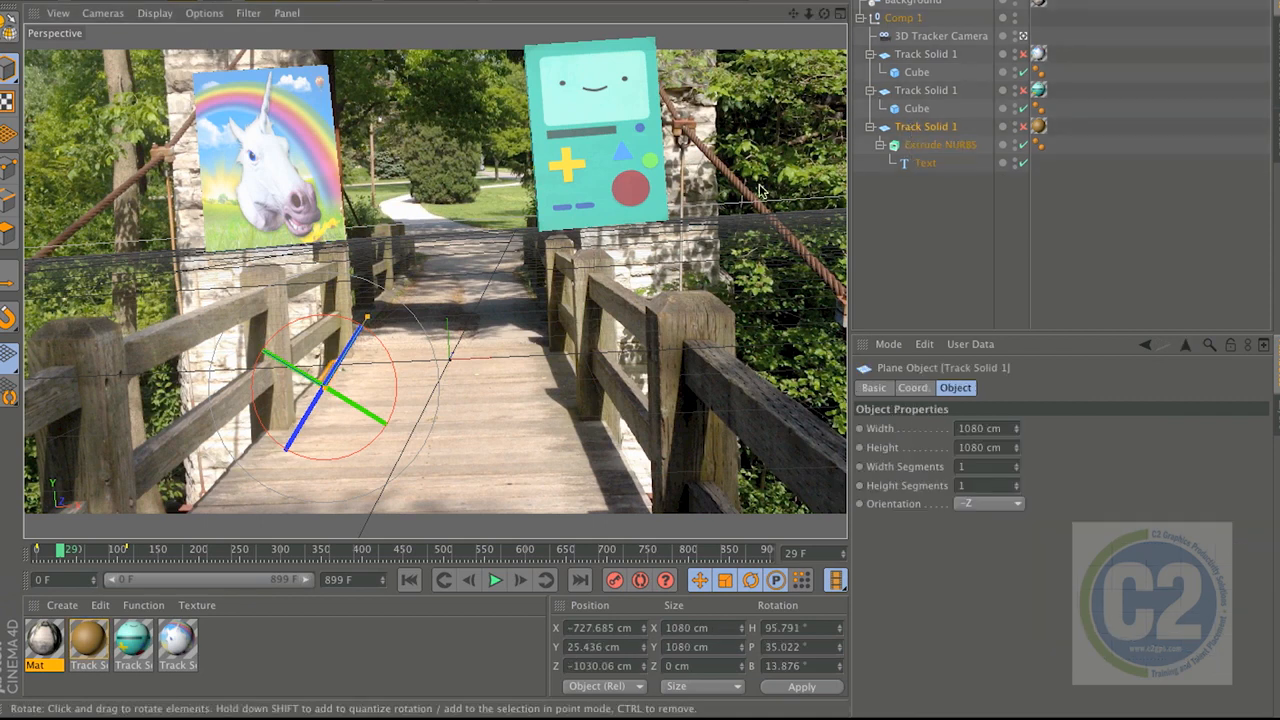
{"action": "left_click", "coordinate": [924, 145]}
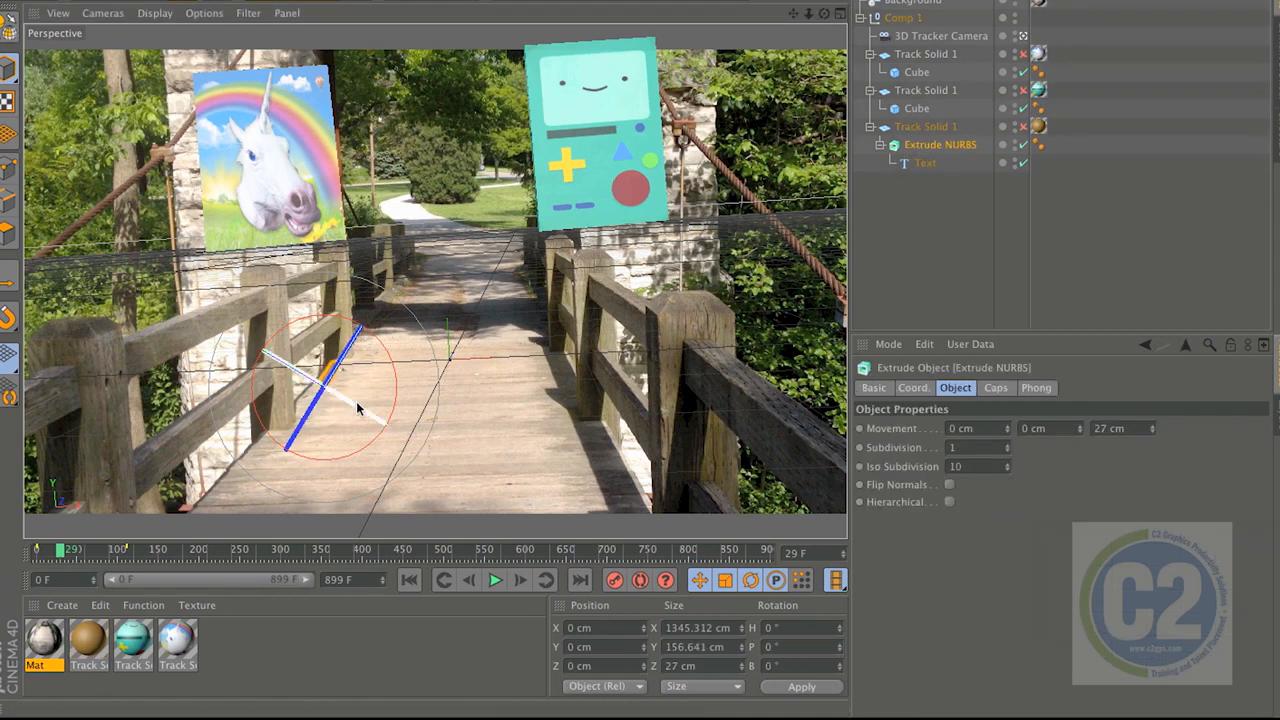
{"action": "left_click_drag", "start_coordinate": [378, 425], "coordinate": [371, 391]}
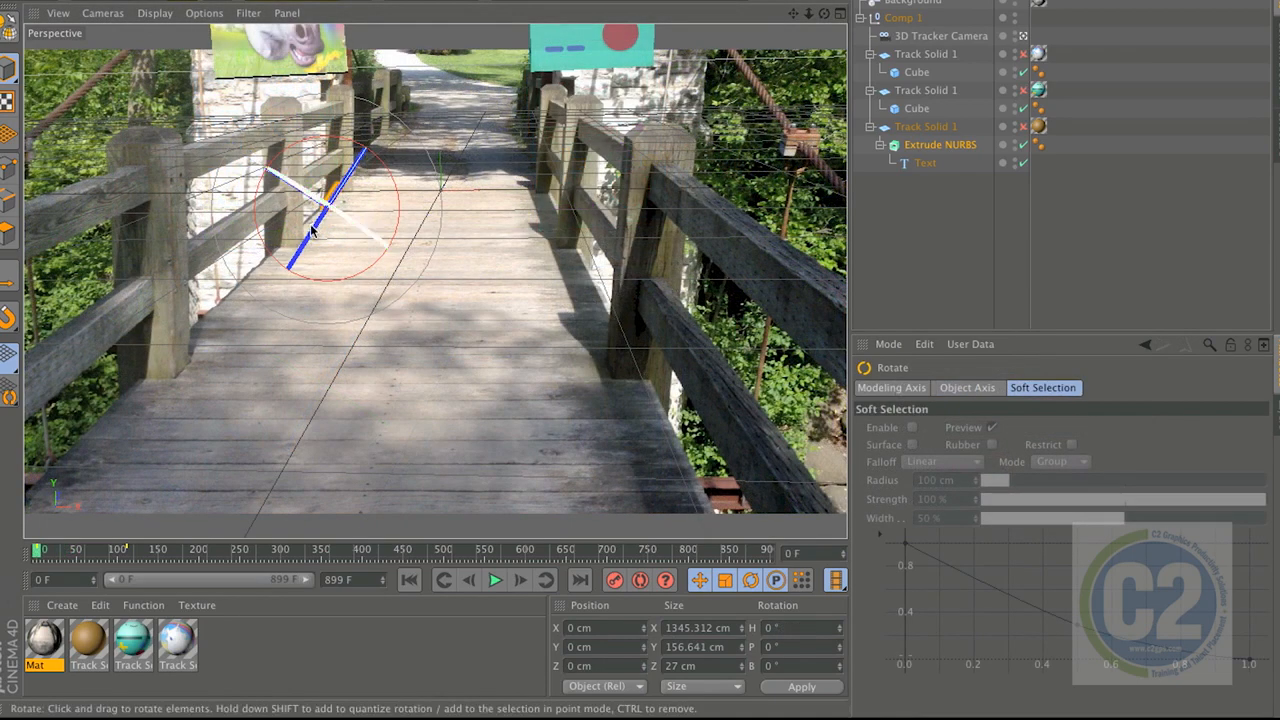
{"action": "left_click_drag", "start_coordinate": [319, 210], "coordinate": [137, 158]}
{"action": "left_click_drag", "start_coordinate": [395, 238], "coordinate": [407, 193]}
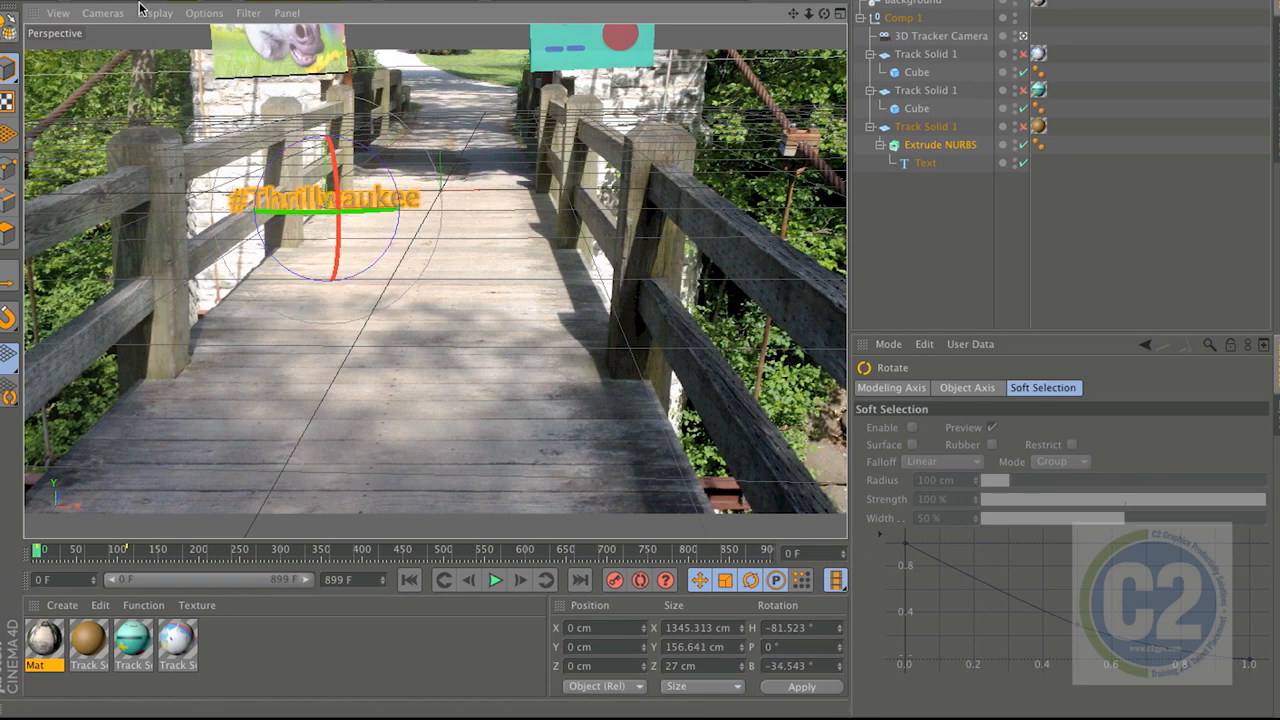
Move the extruded text onto the middle of the bridge deck, to about X 112, Y 307, Z -752 cm
{"action": "key", "text": "e"}
{"action": "left_click_drag", "start_coordinate": [357, 205], "coordinate": [466, 210]}
{"action": "left_click_drag", "start_coordinate": [432, 163], "coordinate": [429, 215]}
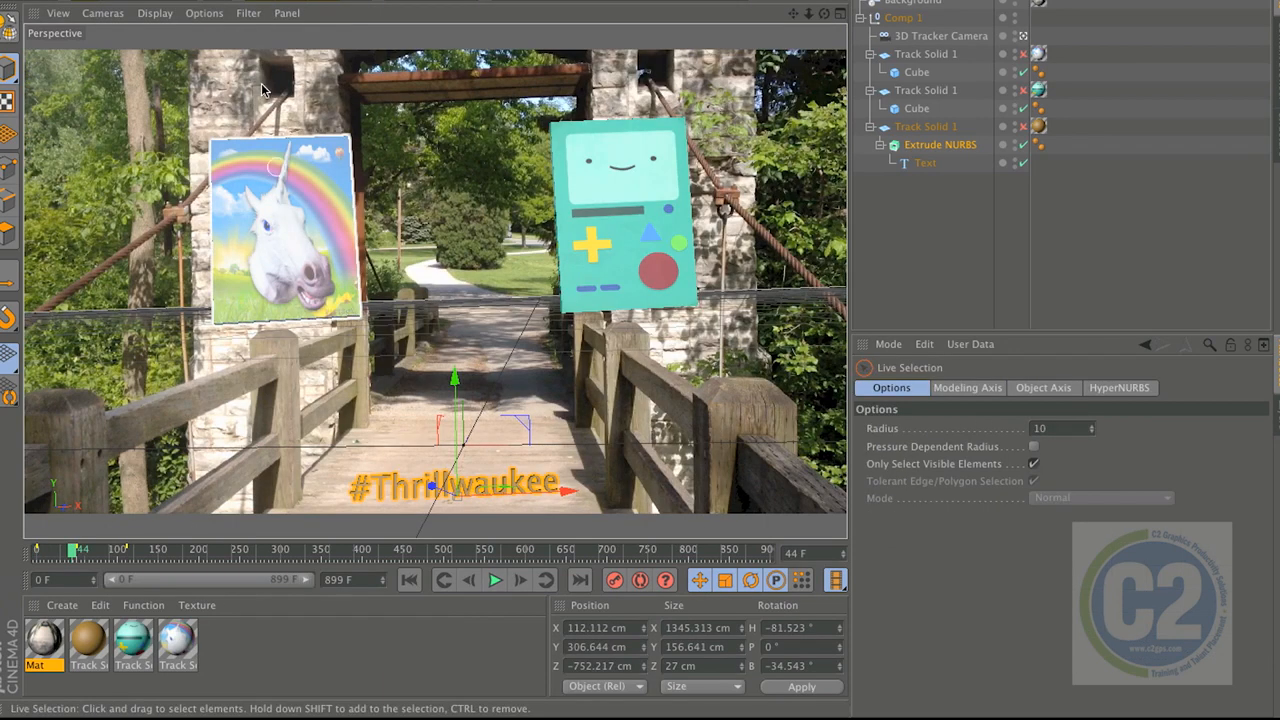
Scale the unicorn cube down to about 525 x 725 x 26 cm and the teal cube to about 323 x 446 x 16 cm
{"action": "key", "text": "t"}
{"action": "left_click", "coordinate": [271, 199]}
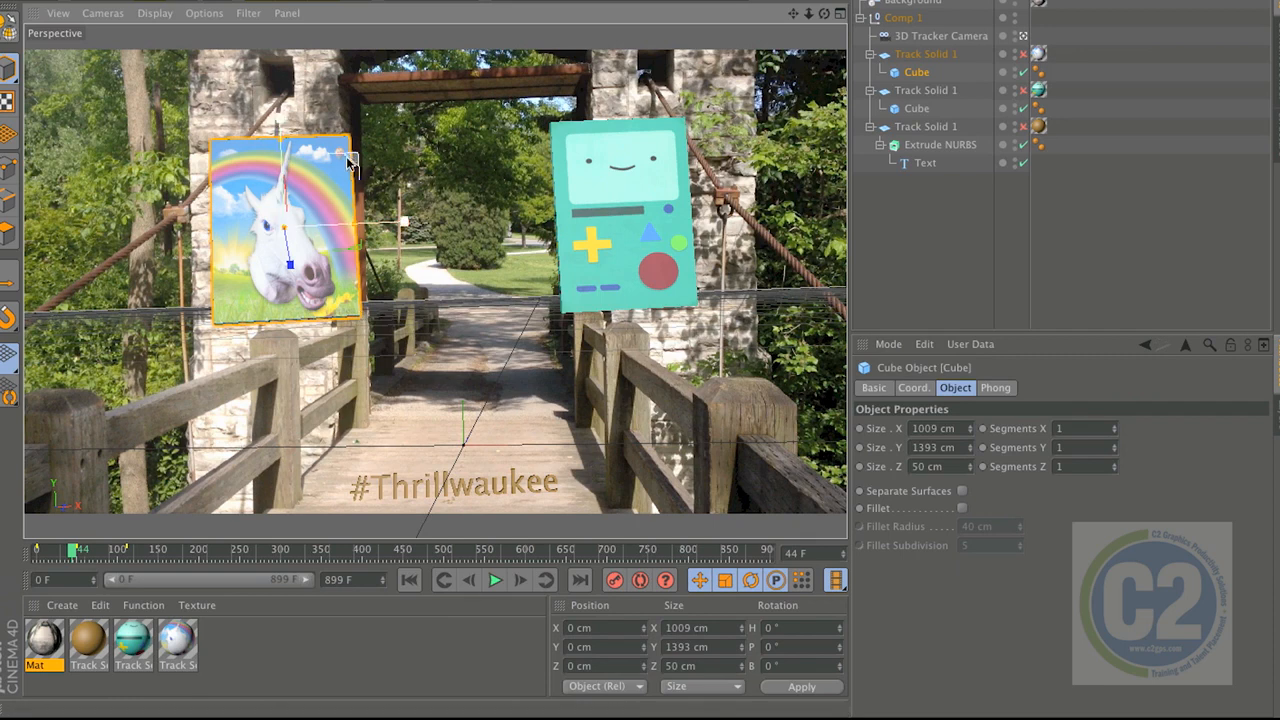
{"action": "left_click_drag", "start_coordinate": [350, 157], "coordinate": [328, 199]}
{"action": "left_click", "coordinate": [620, 157]}
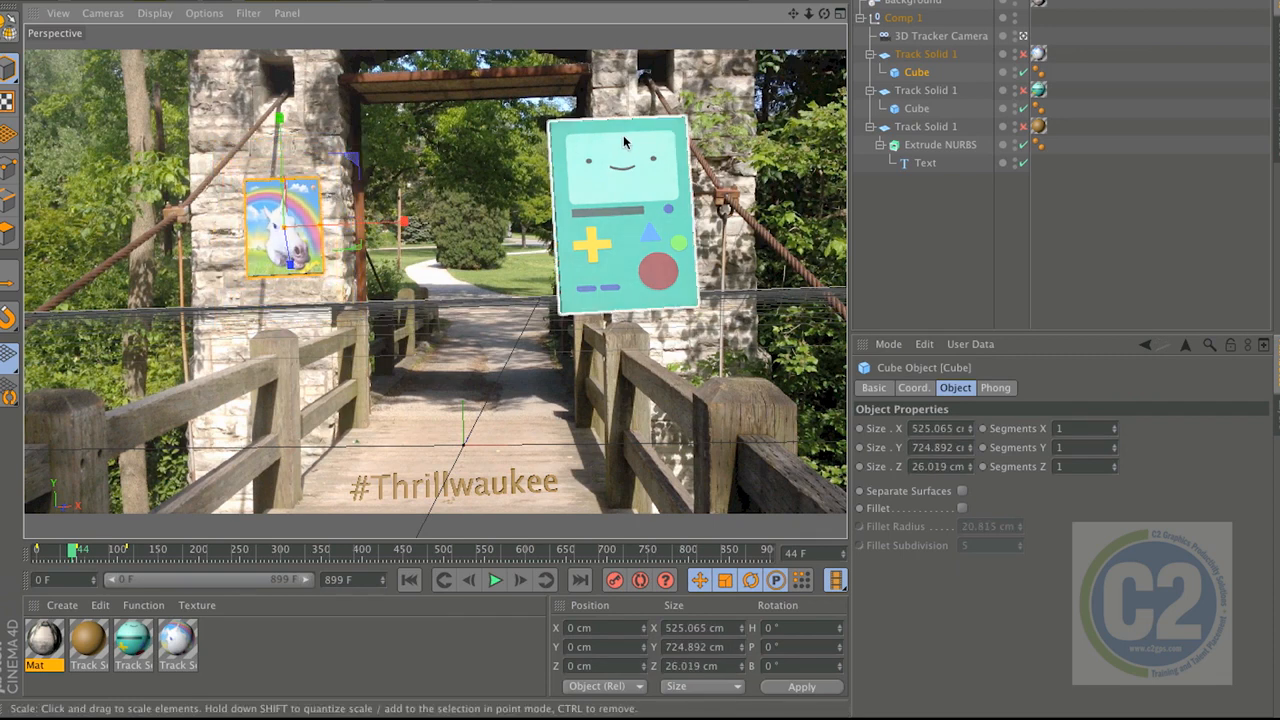
{"action": "left_click_drag", "start_coordinate": [688, 133], "coordinate": [655, 195]}
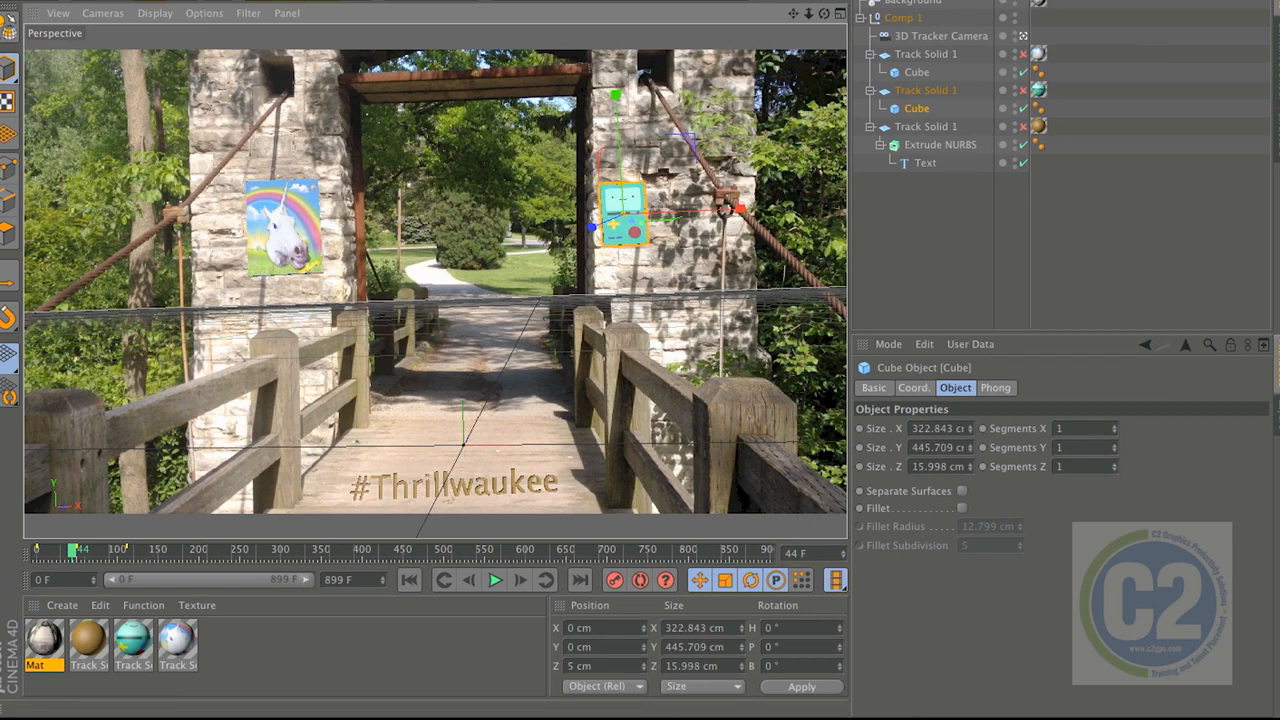
Hide the Background object and return the timeline to frame 0
{"action": "left_click", "coordinate": [1017, 2]}
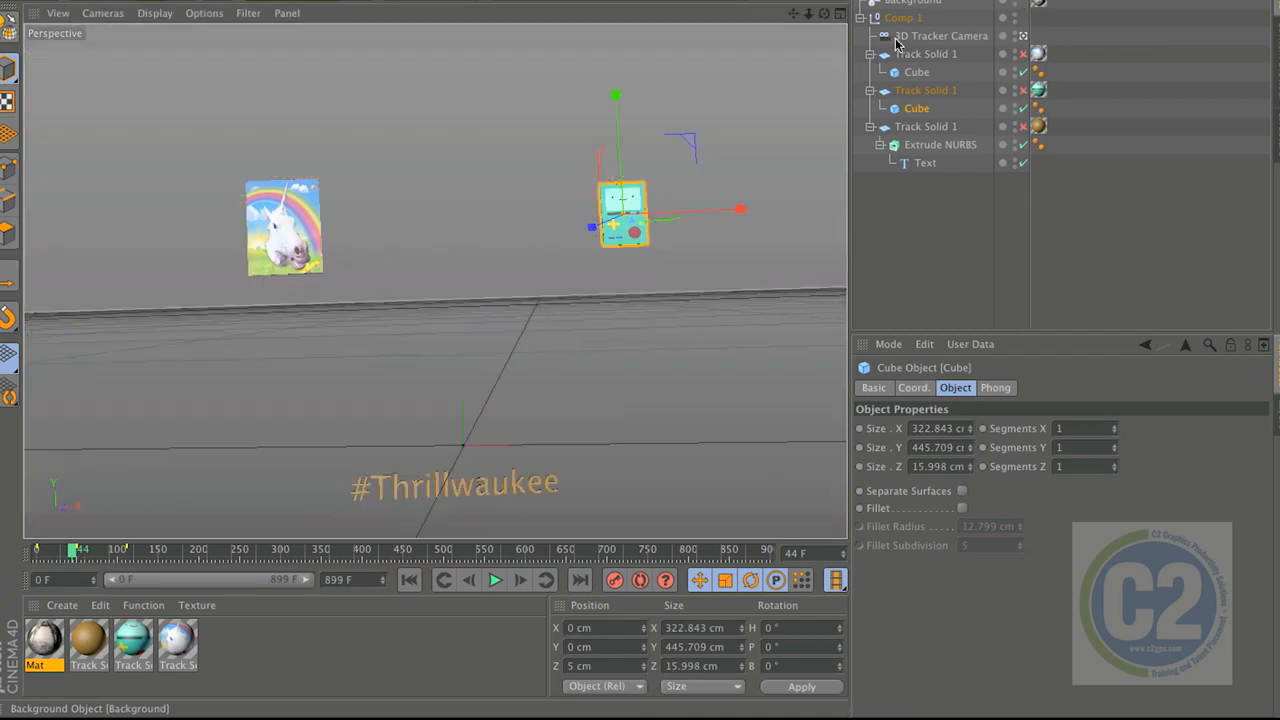
{"action": "left_click_drag", "start_coordinate": [104, 548], "coordinate": [3, 553]}
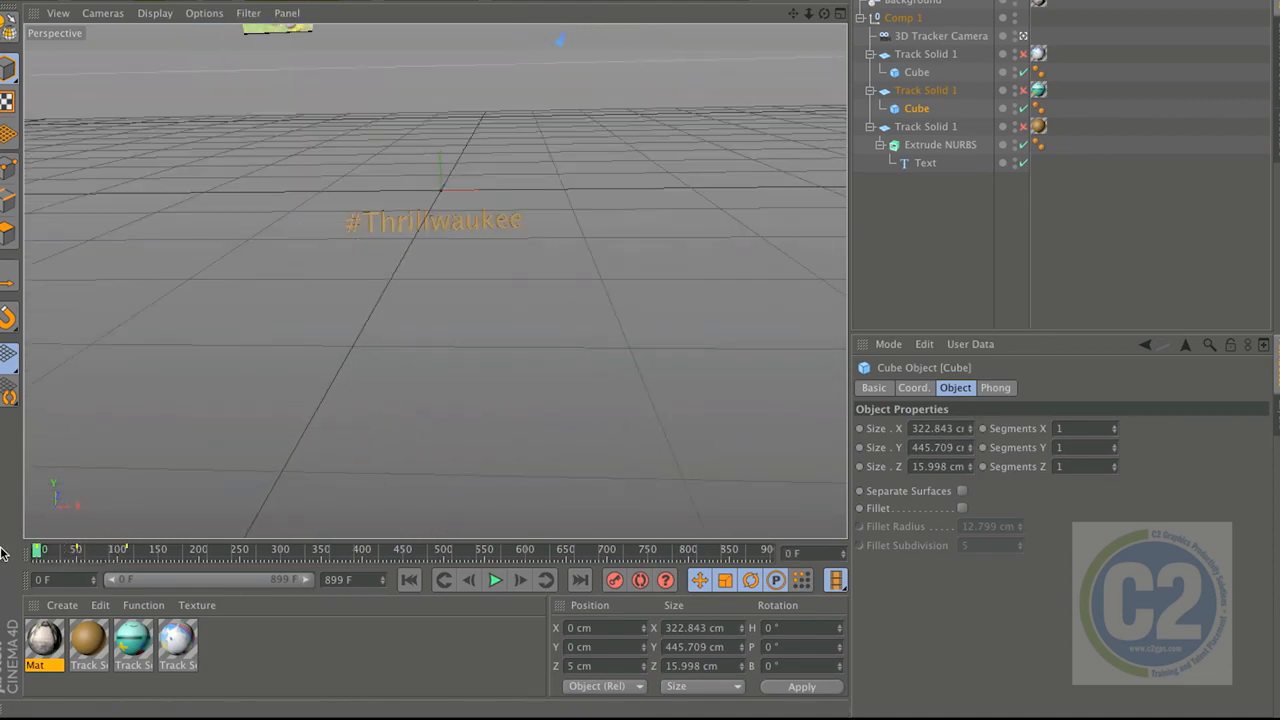
Switch to After Effects and return the "bridge with textures" composition to its first frame
{"action": "mouse_move", "coordinate": [790, 702]}
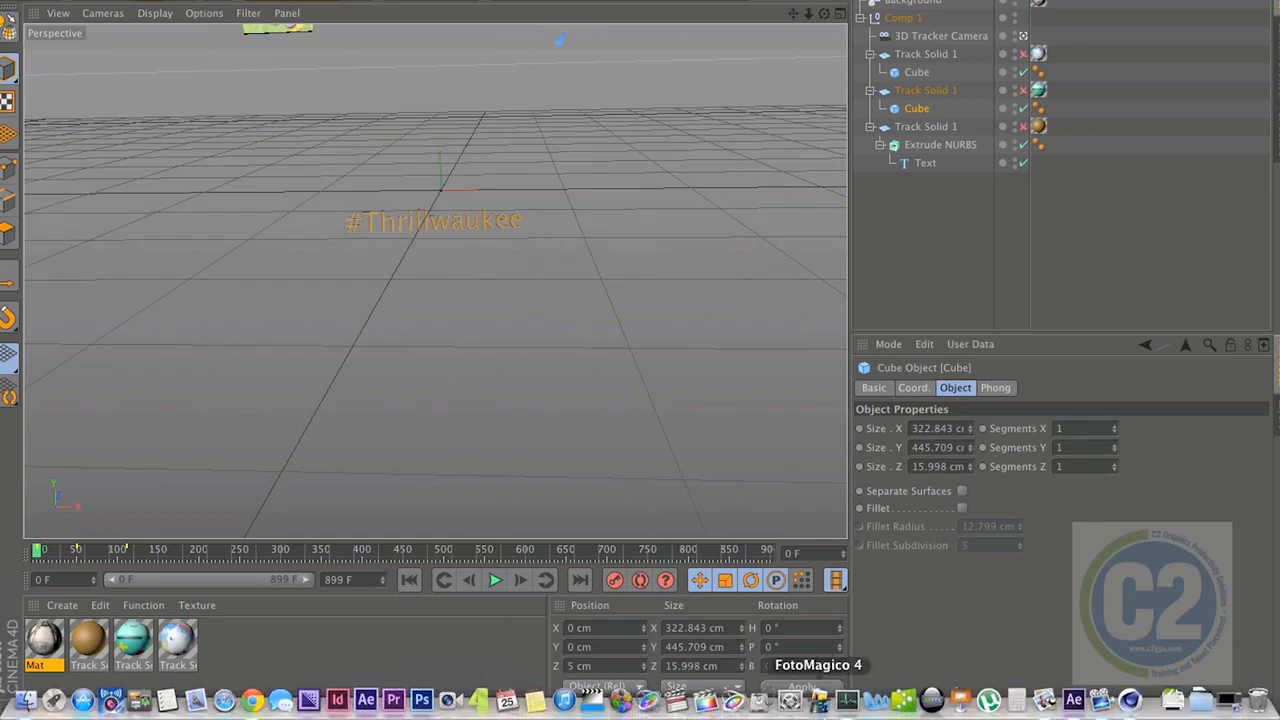
{"action": "left_click", "coordinate": [1074, 703]}
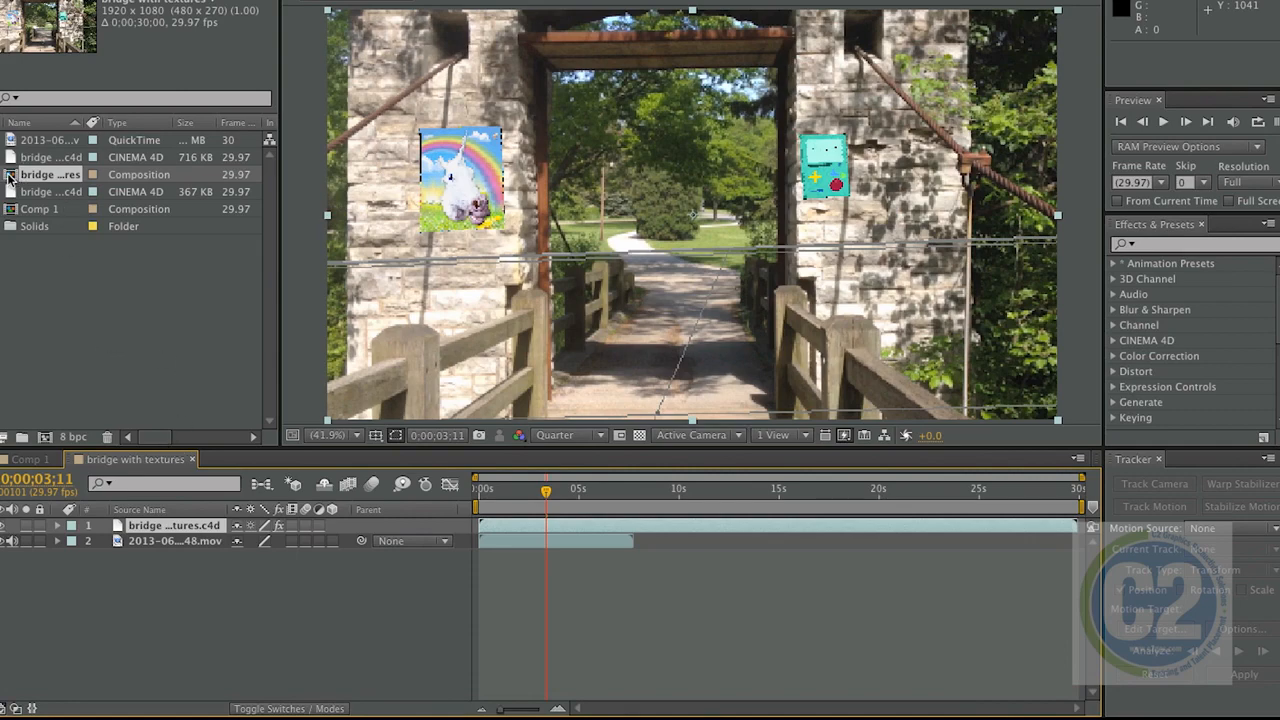
{"action": "left_click_drag", "start_coordinate": [545, 493], "coordinate": [452, 492]}
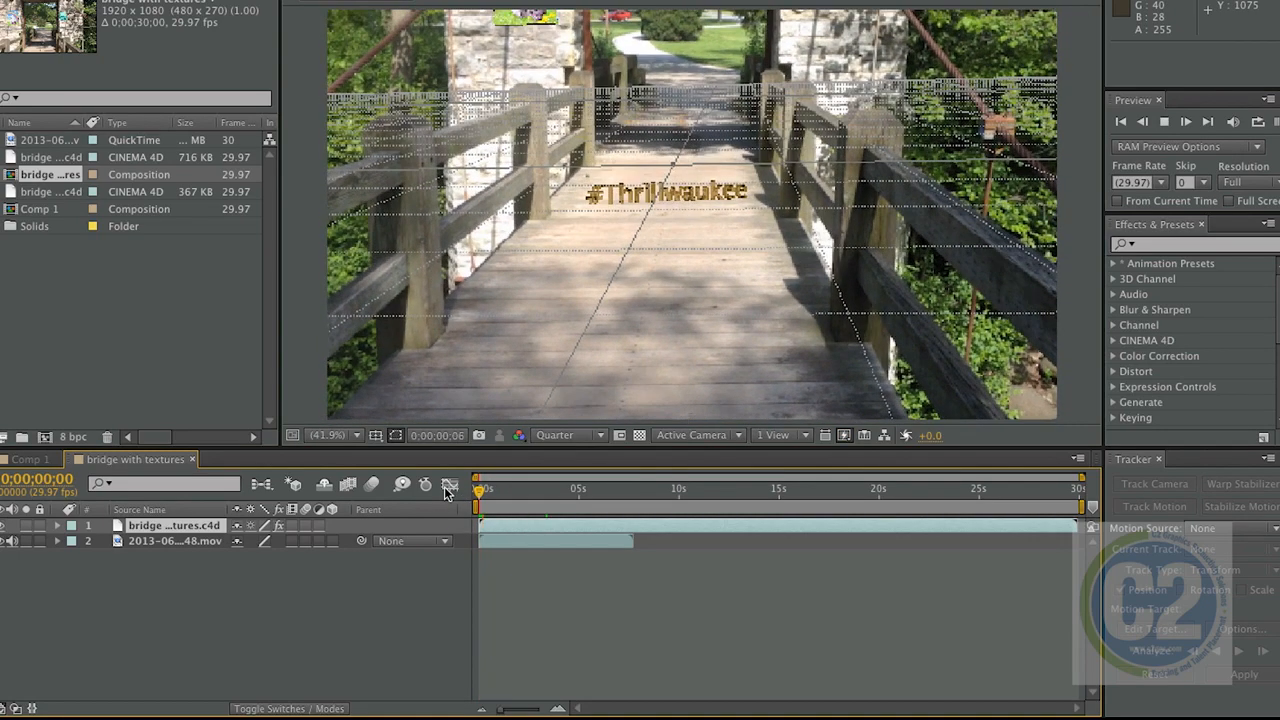
End the work area at 0;00;07;26, near the end of the bridge footage, and play a RAM preview of the composition
{"action": "left_click", "coordinate": [1276, 122]}
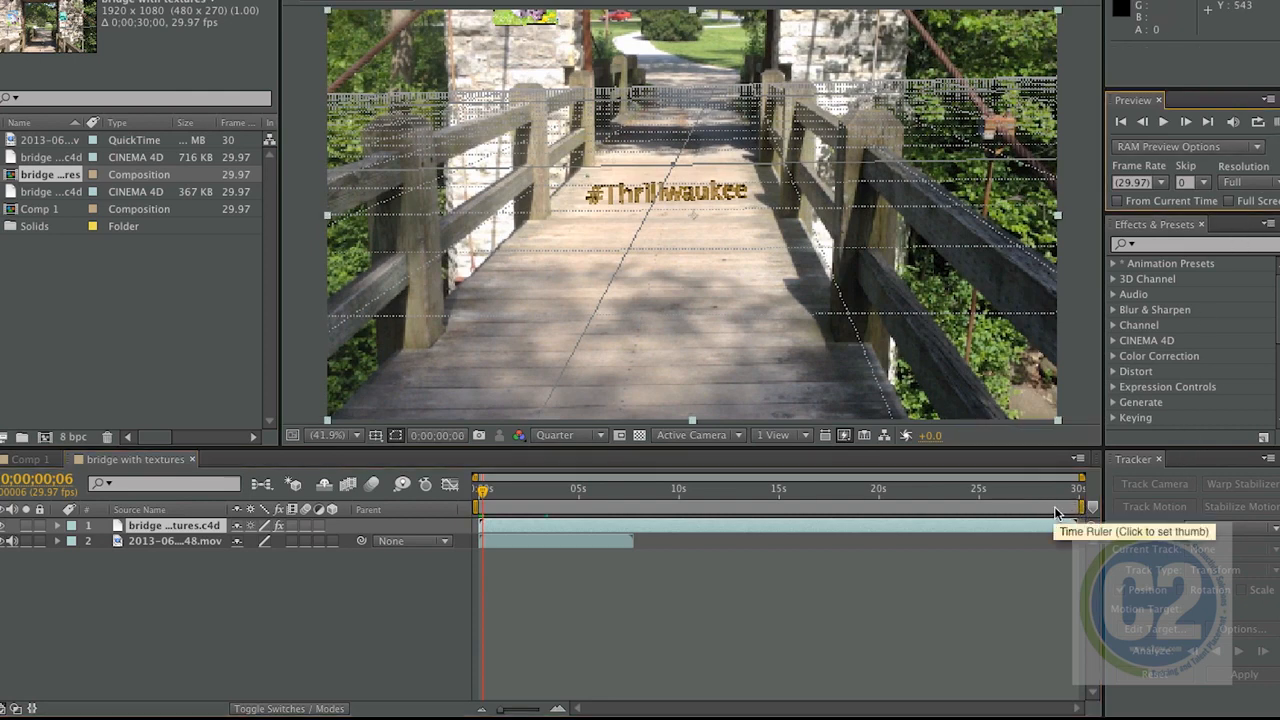
{"action": "left_click_drag", "start_coordinate": [1081, 507], "coordinate": [633, 507]}
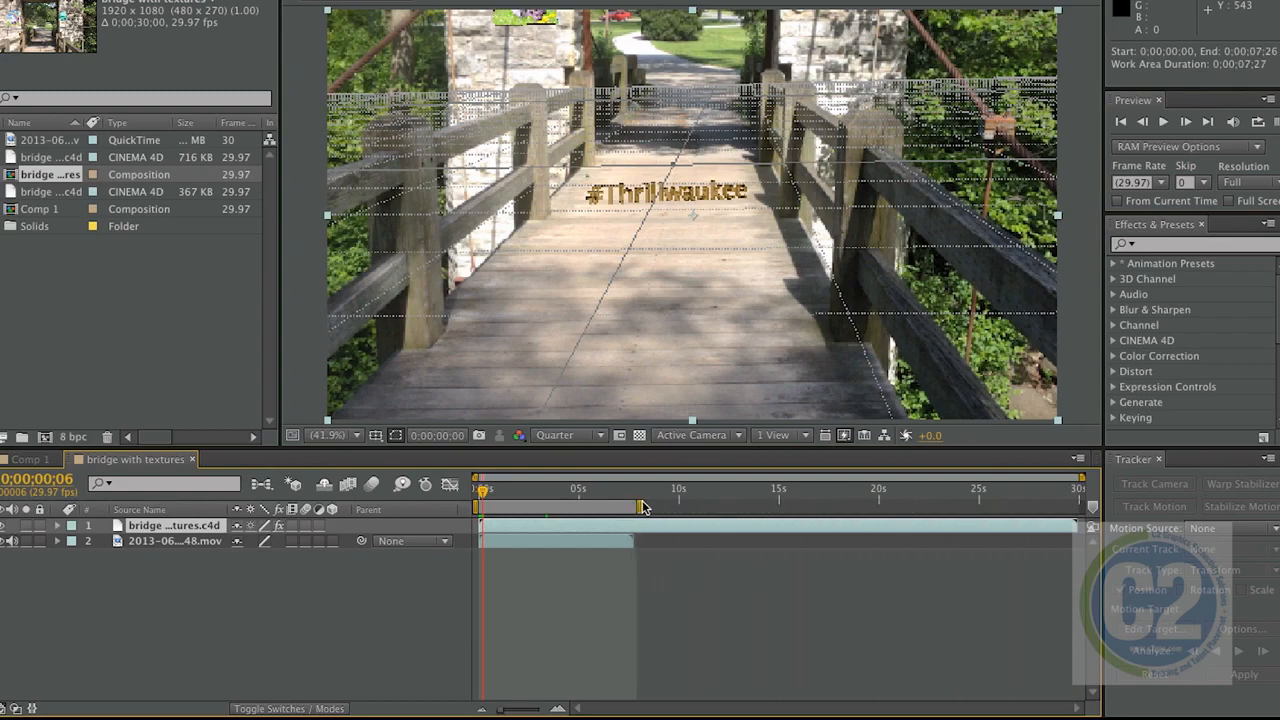
{"action": "left_click", "coordinate": [1276, 122]}
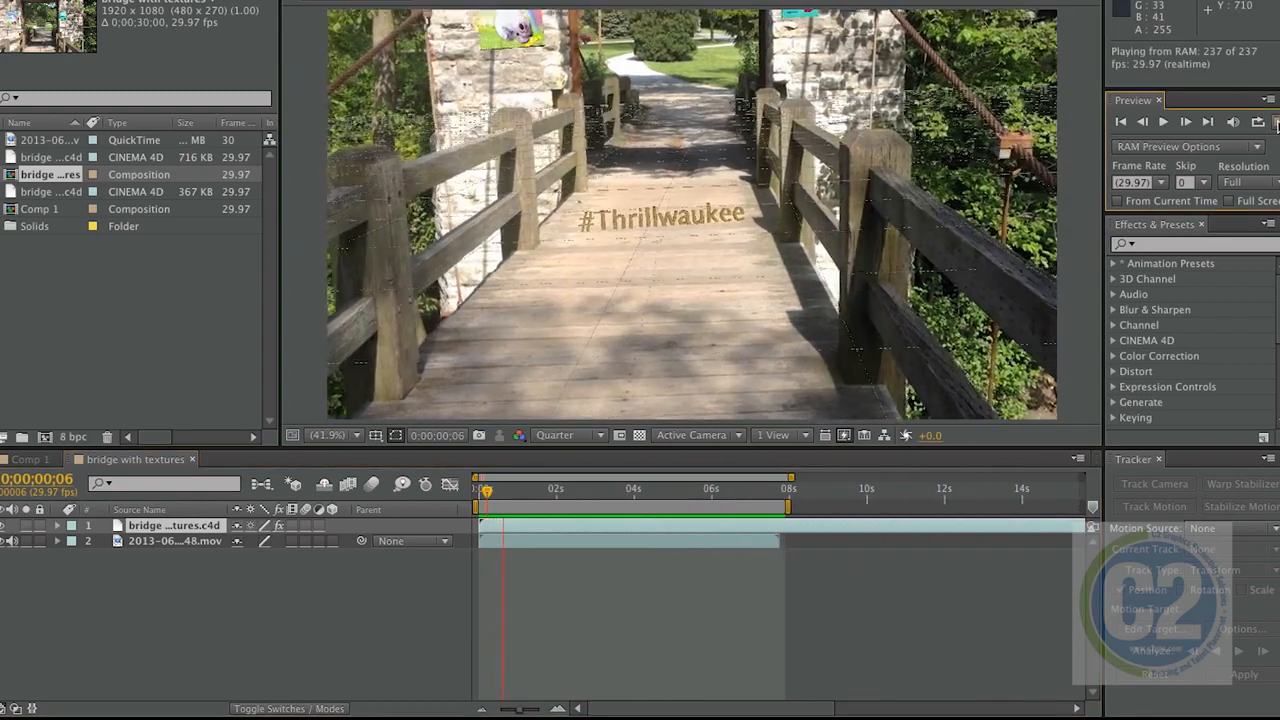